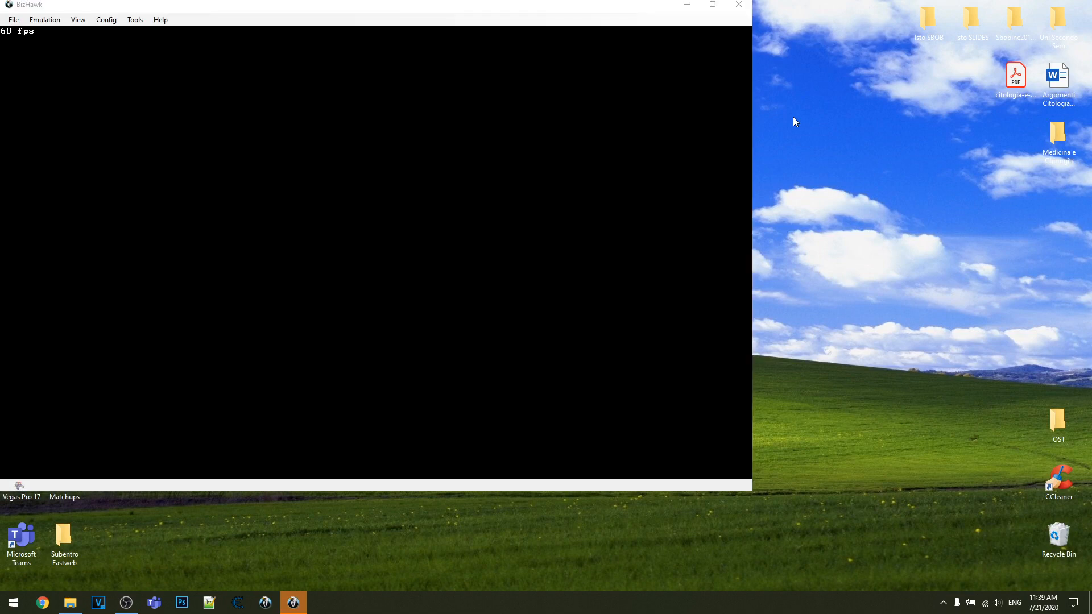
# - Load the recent ROM SCUS-94426.cue and maximize the emulator window
pyautogui.click(13, 21)
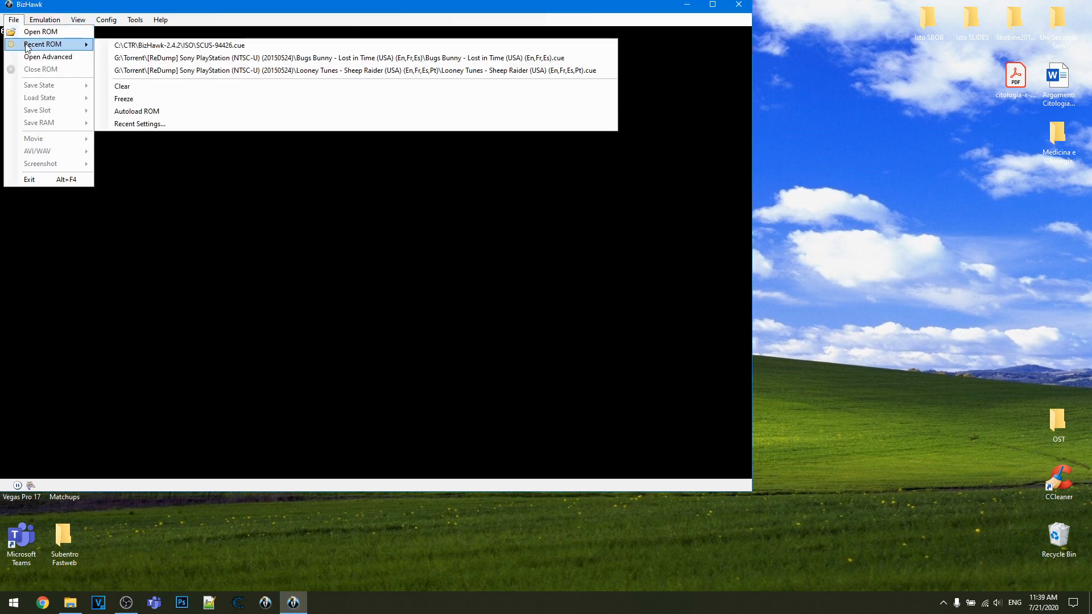
pyautogui.click(178, 6)
pyautogui.click(14, 19)
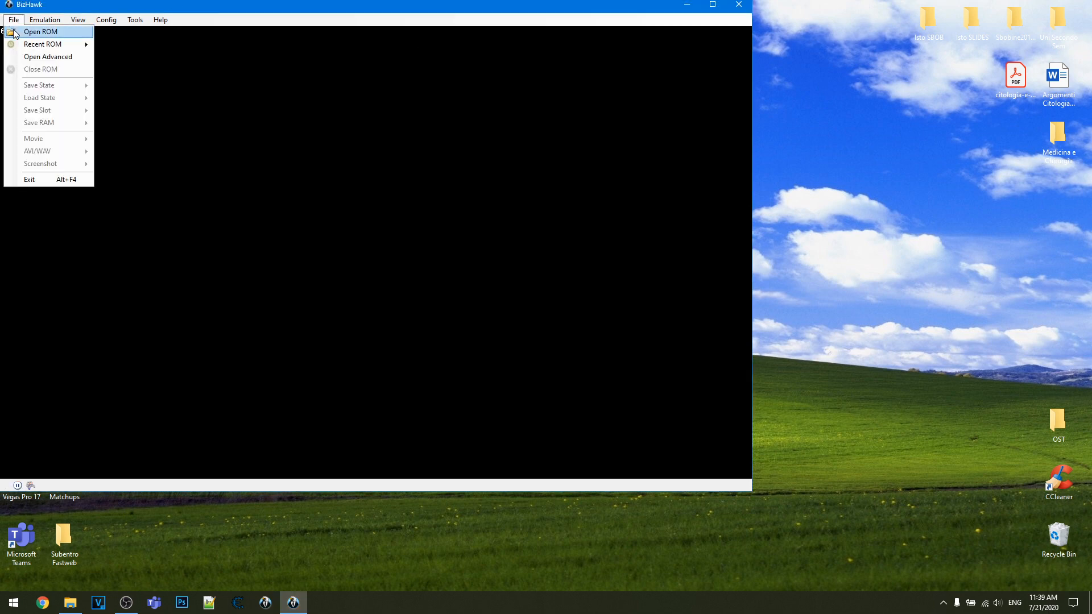
pyautogui.moveTo(48, 45)
pyautogui.click(131, 46)
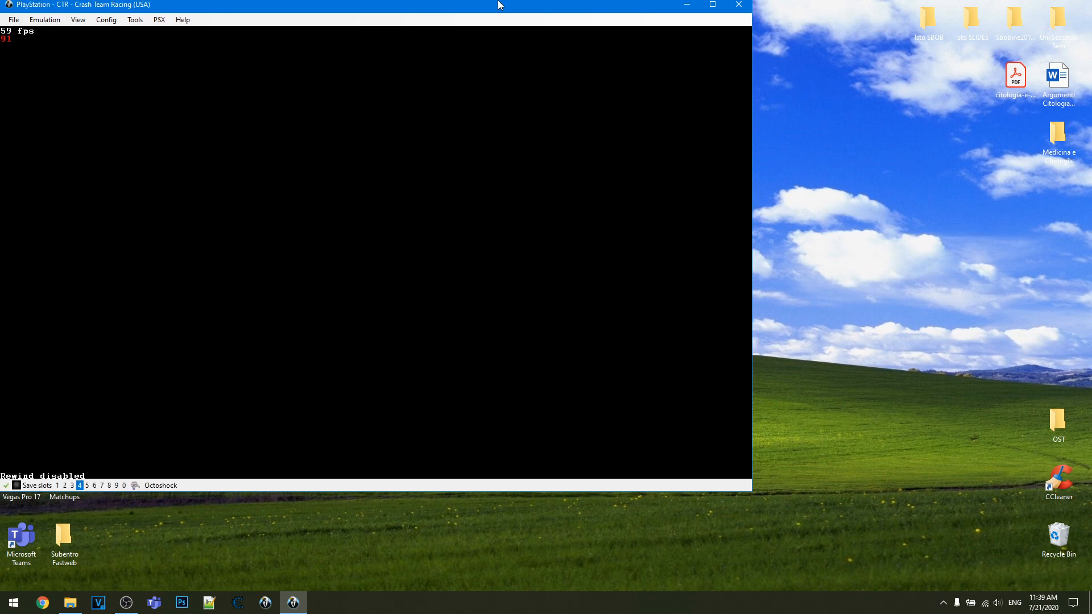
pyautogui.moveTo(490, 8); pyautogui.dragTo(660, 43)
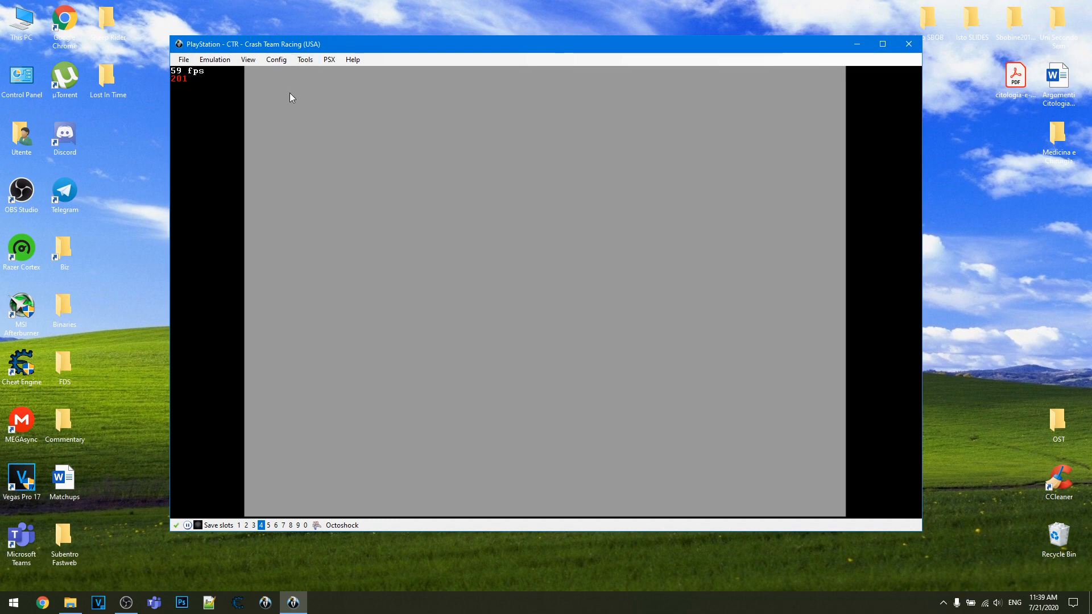
pyautogui.click(888, 45)
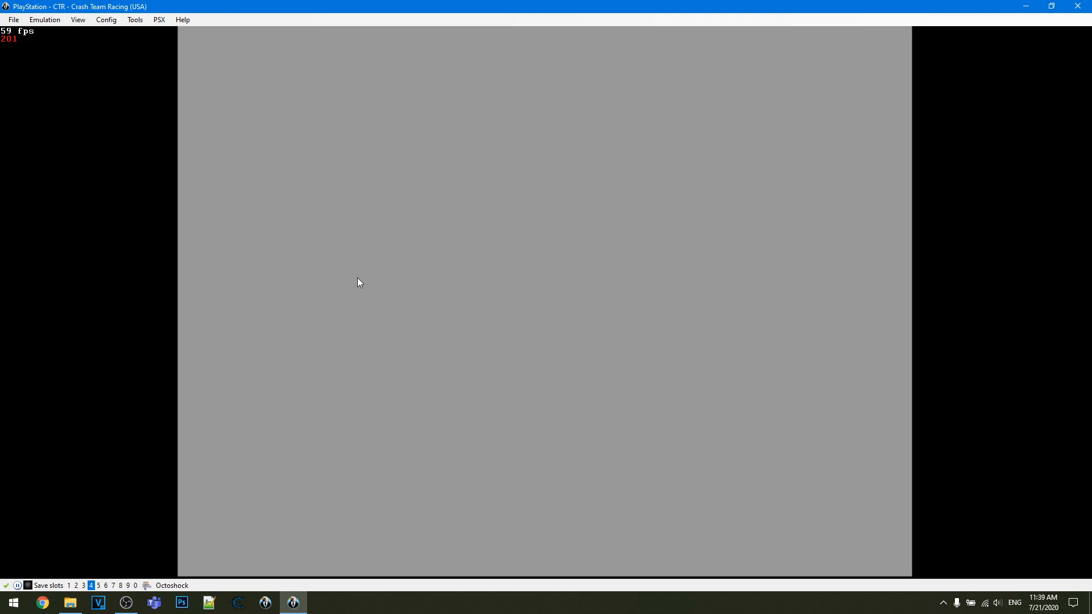
# - Start TAStudio and open the existing Crash Team Racing [TAS] .tasproj project from the Movies folder
pyautogui.click(159, 22)
pyautogui.moveTo(136, 24)
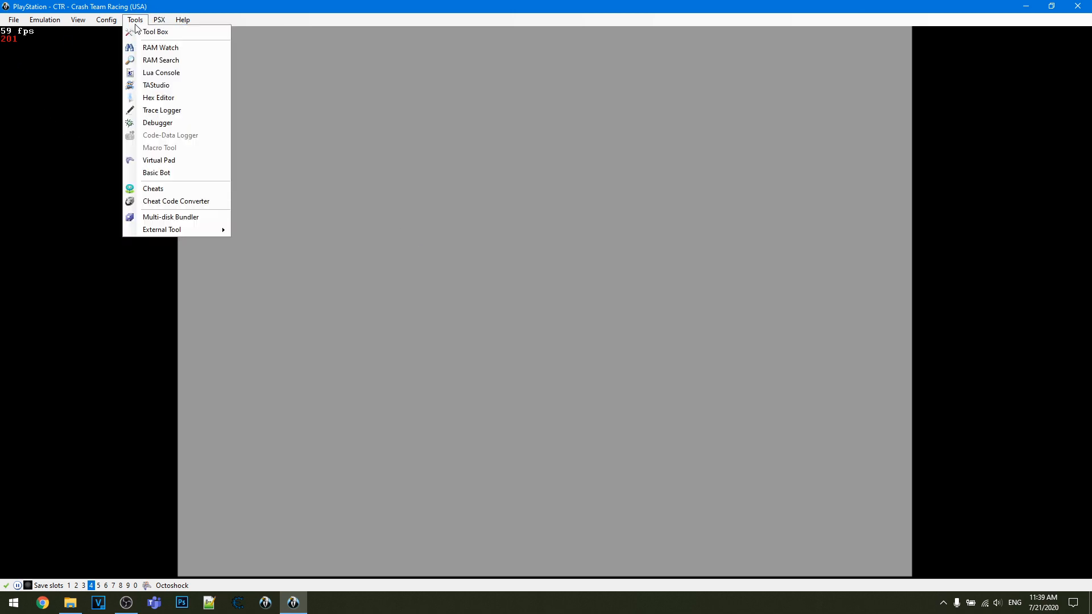
pyautogui.click(144, 86)
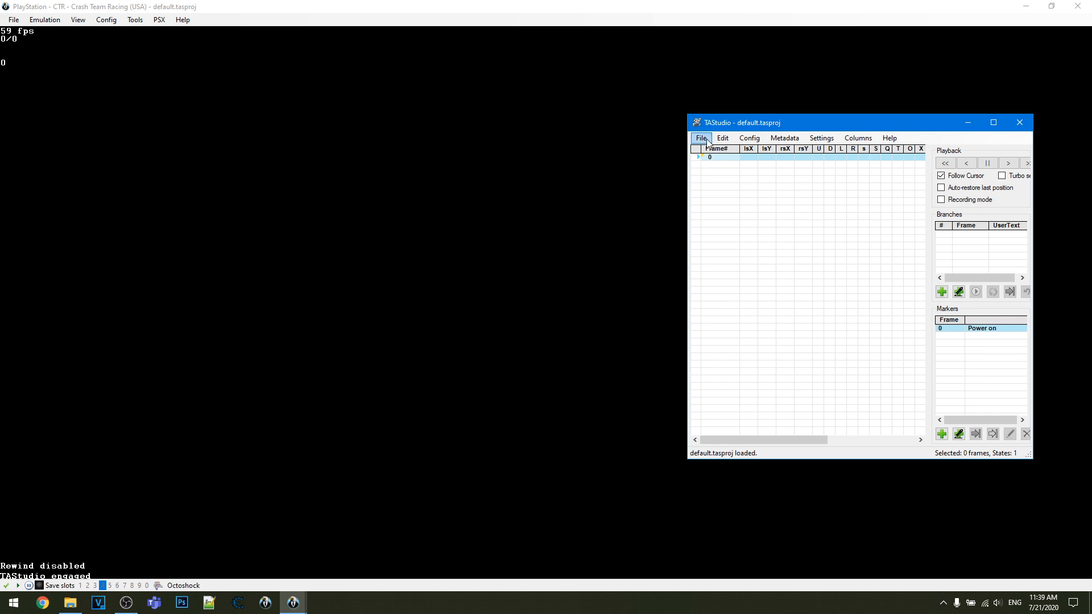
pyautogui.click(701, 138)
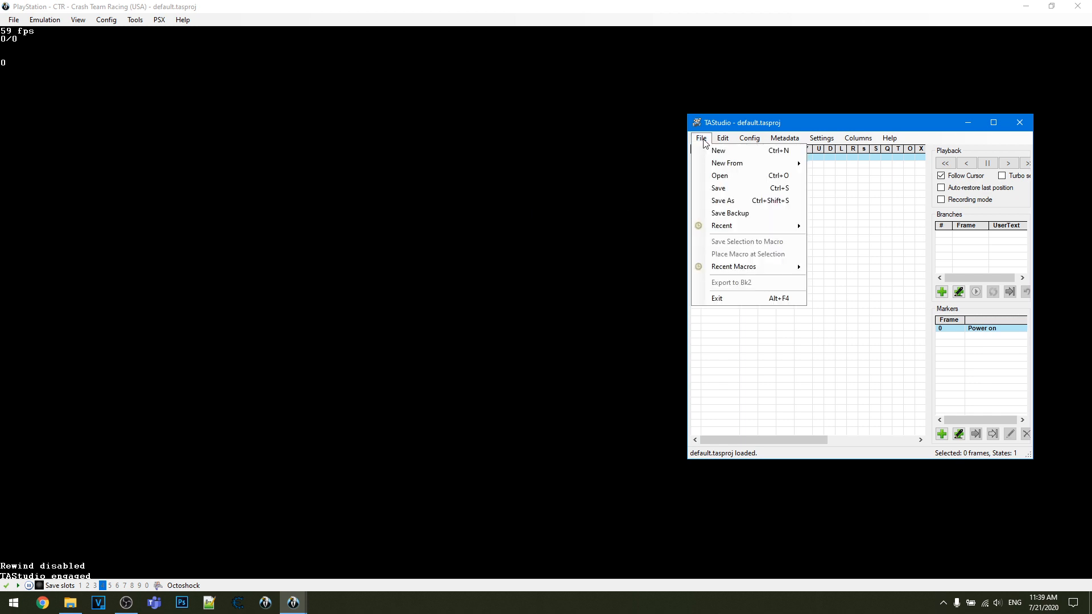
pyautogui.click(716, 176)
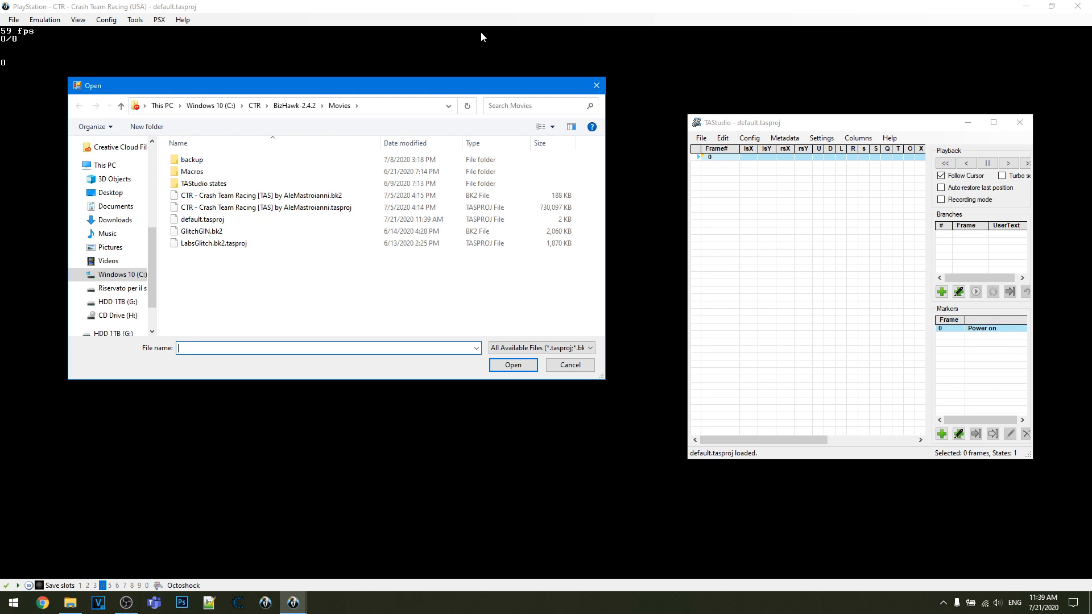
pyautogui.doubleClick(237, 207)
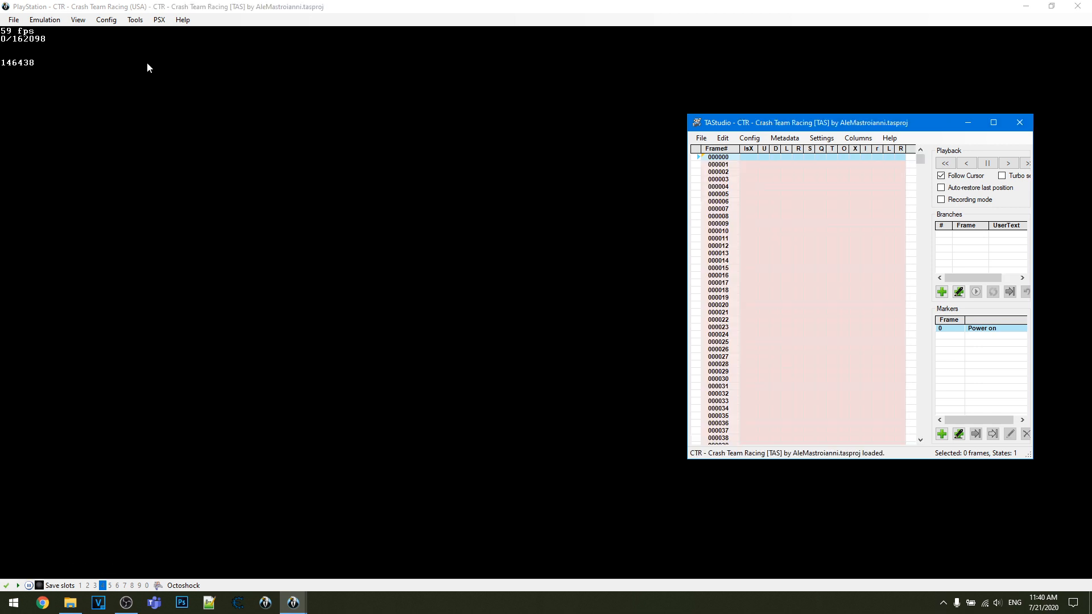
pyautogui.click(135, 20)
pyautogui.moveTo(107, 19)
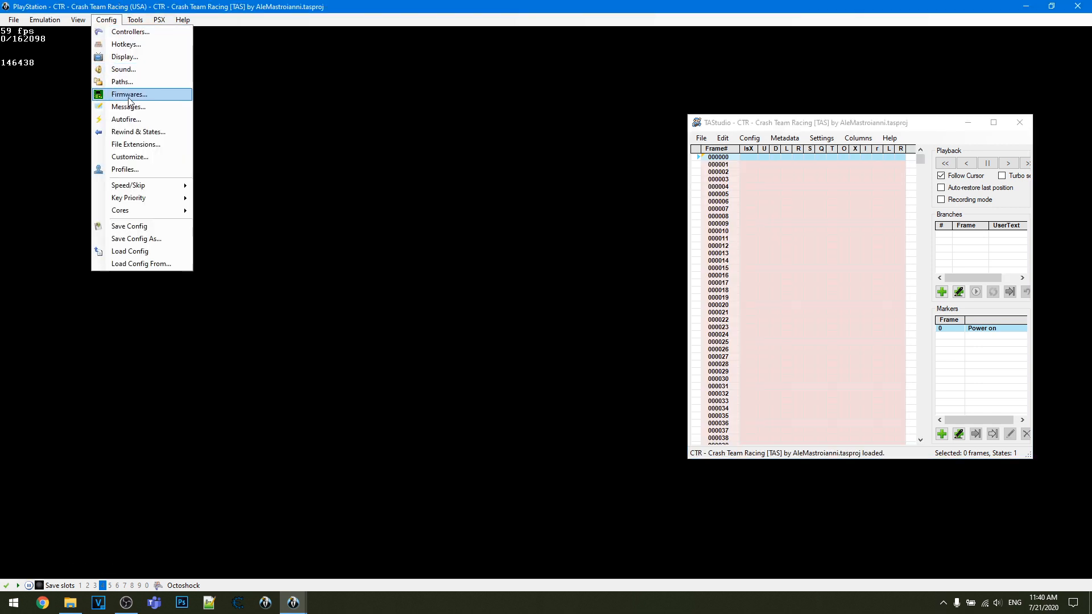
pyautogui.click(239, 1)
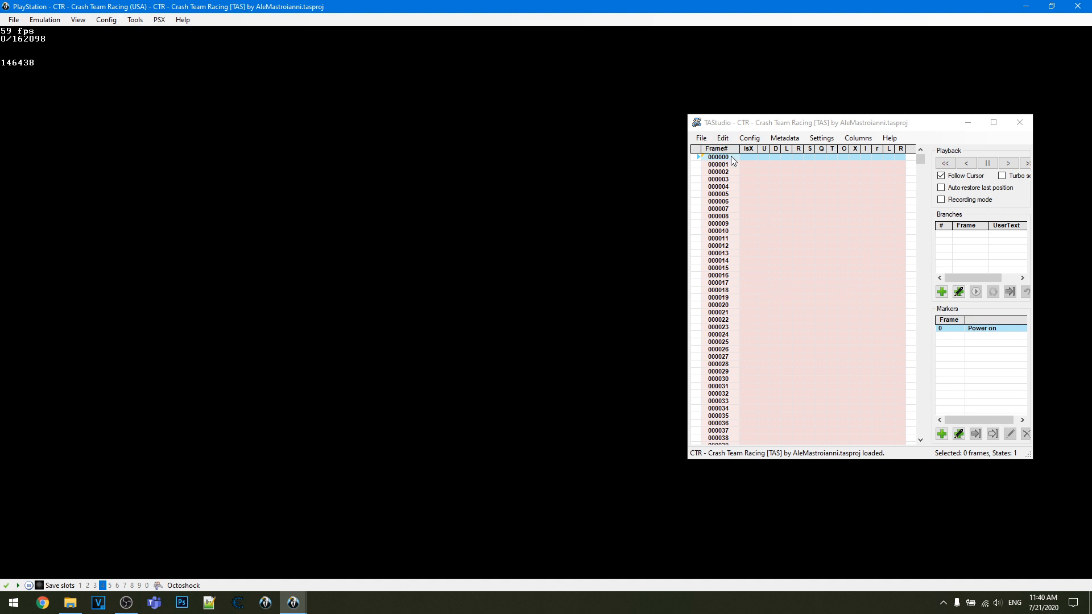
# - Play the movie from power-on, check the frame list along the way, and pause on the Sony Computer Entertainment logo
pyautogui.press('Pause')
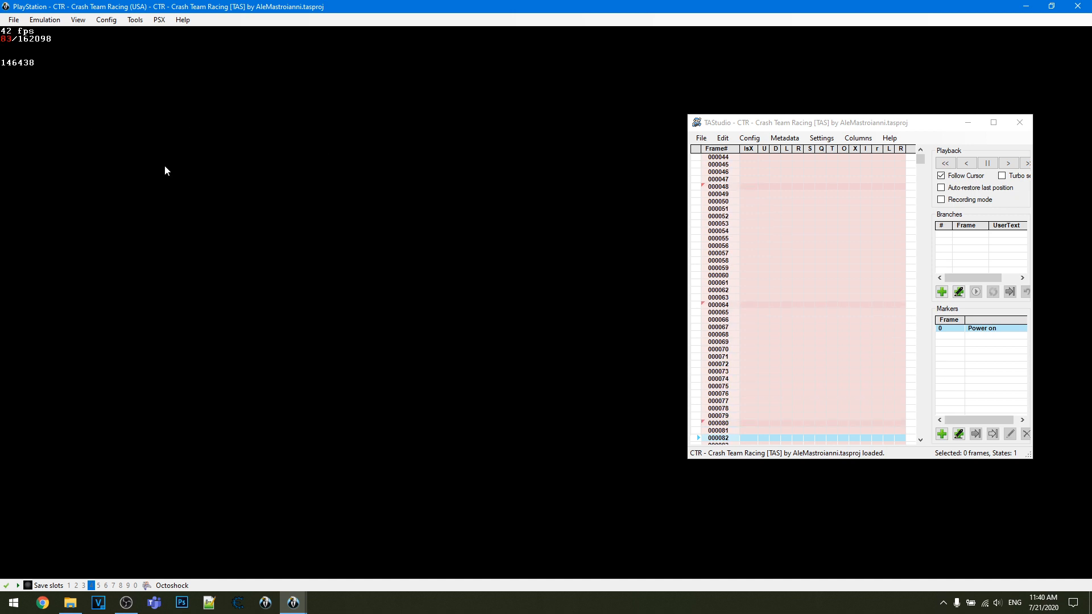
pyautogui.press('Pause')
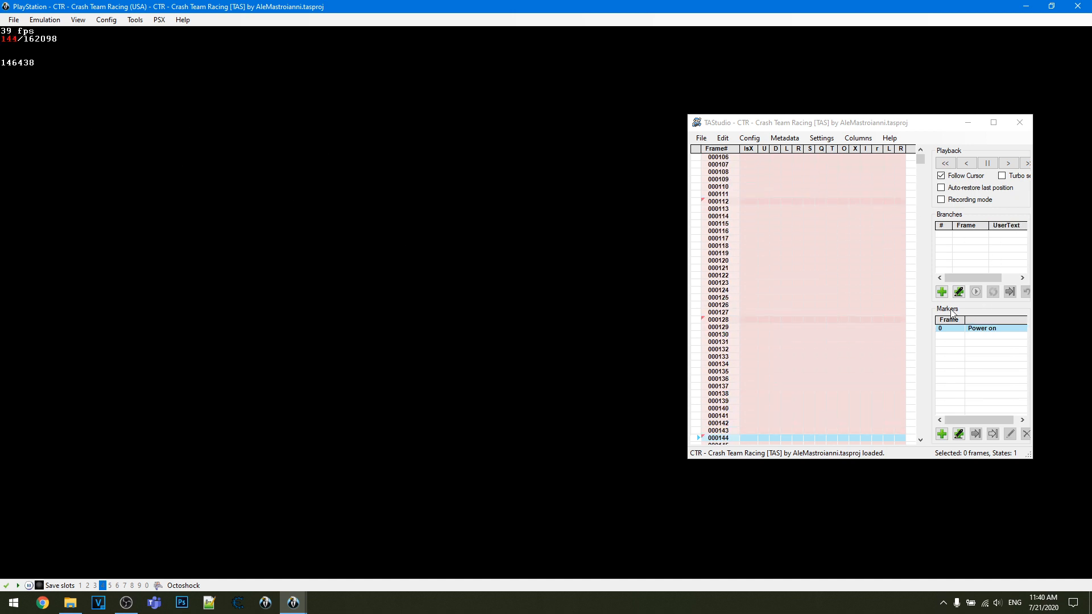
pyautogui.scroll(12, 802, 227)
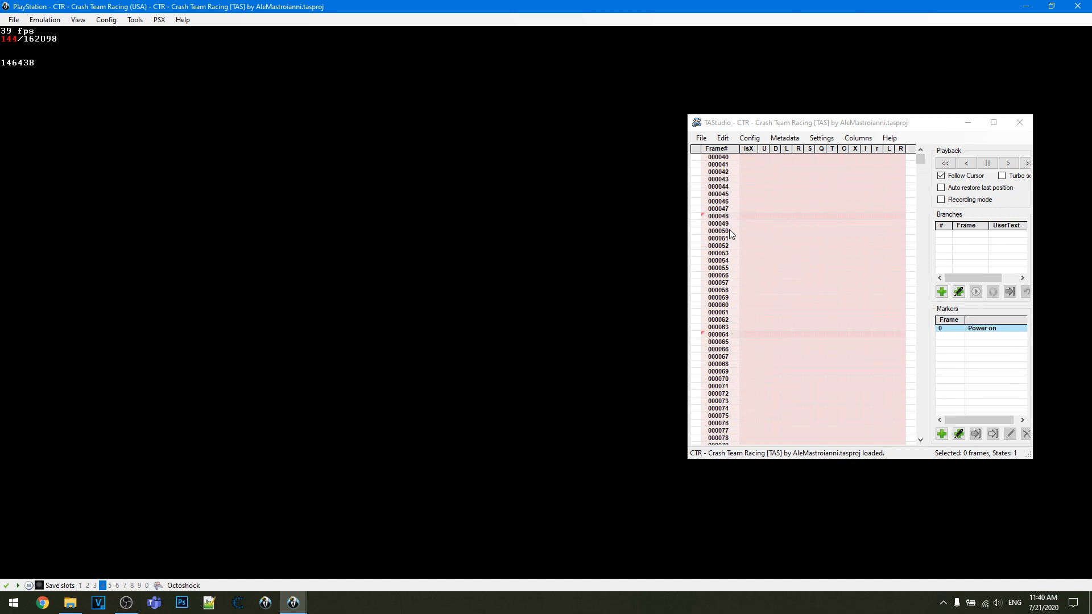
pyautogui.scroll(-4, 729, 230)
pyautogui.moveTo(724, 179); pyautogui.dragTo(724, 409)
pyautogui.click(722, 246)
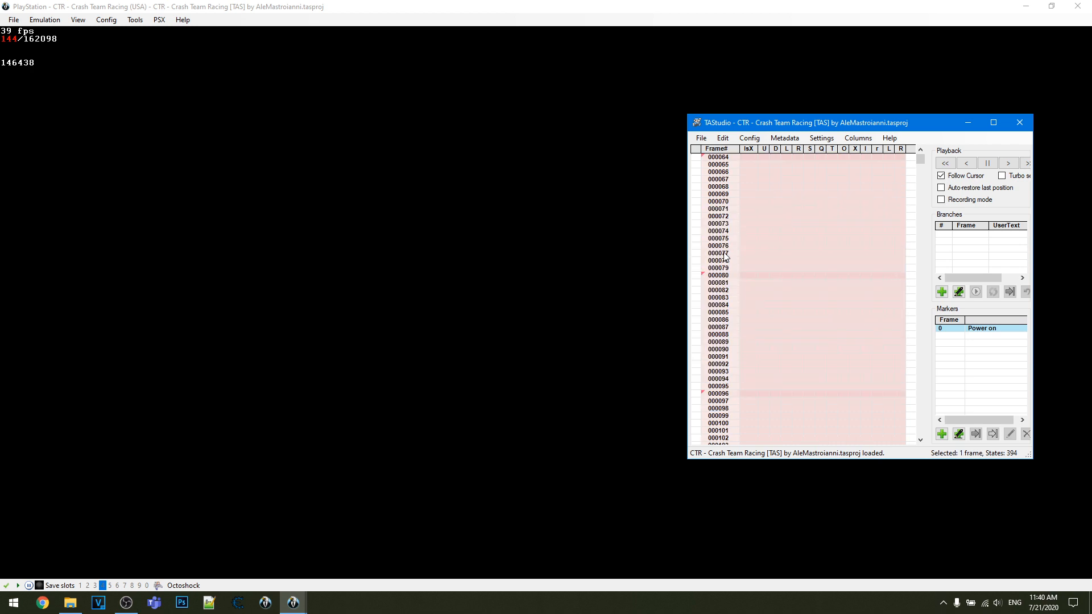
pyautogui.press('Pause')
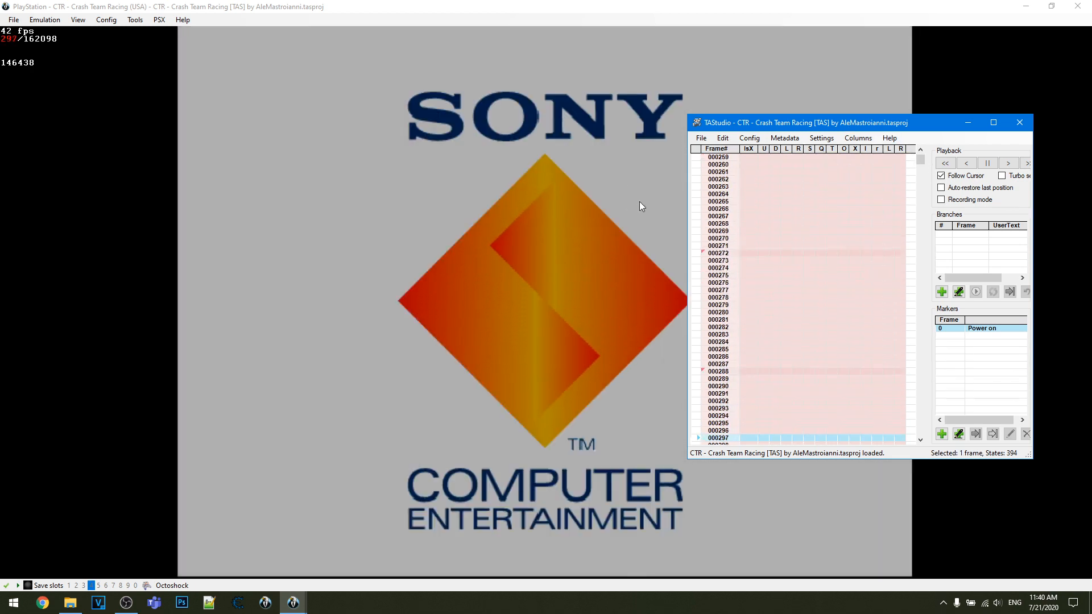
pyautogui.press('Pause')
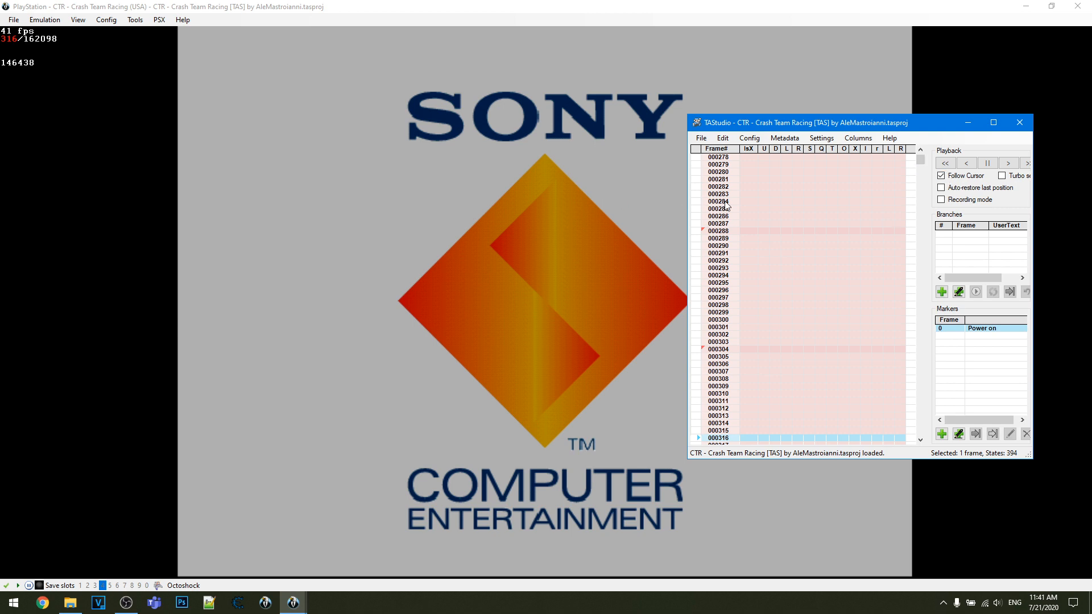
pyautogui.rightClick(709, 210)
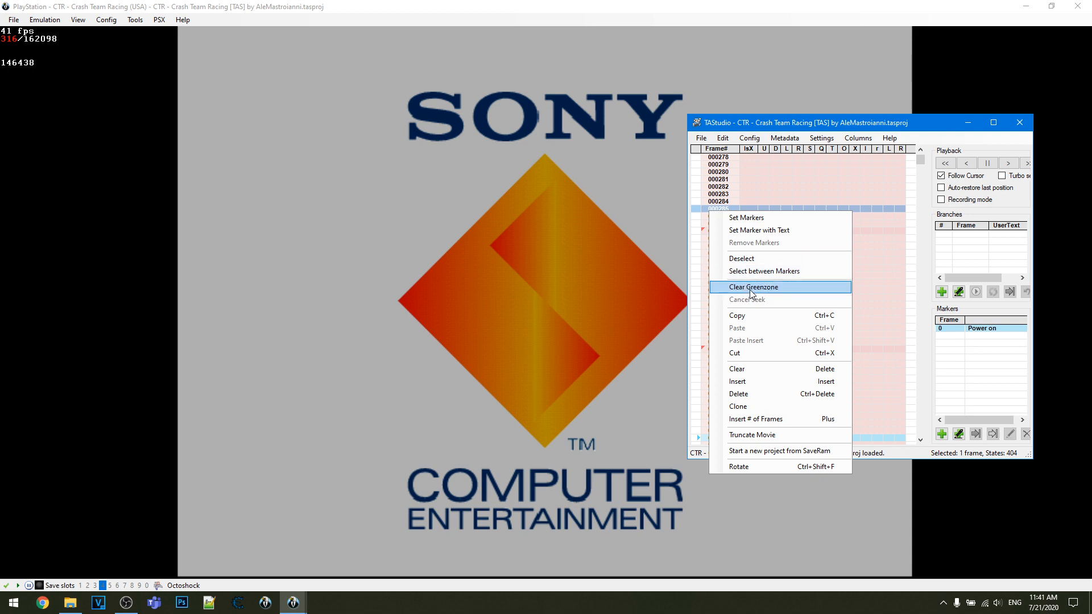
pyautogui.rightClick(714, 199)
pyautogui.click(749, 124)
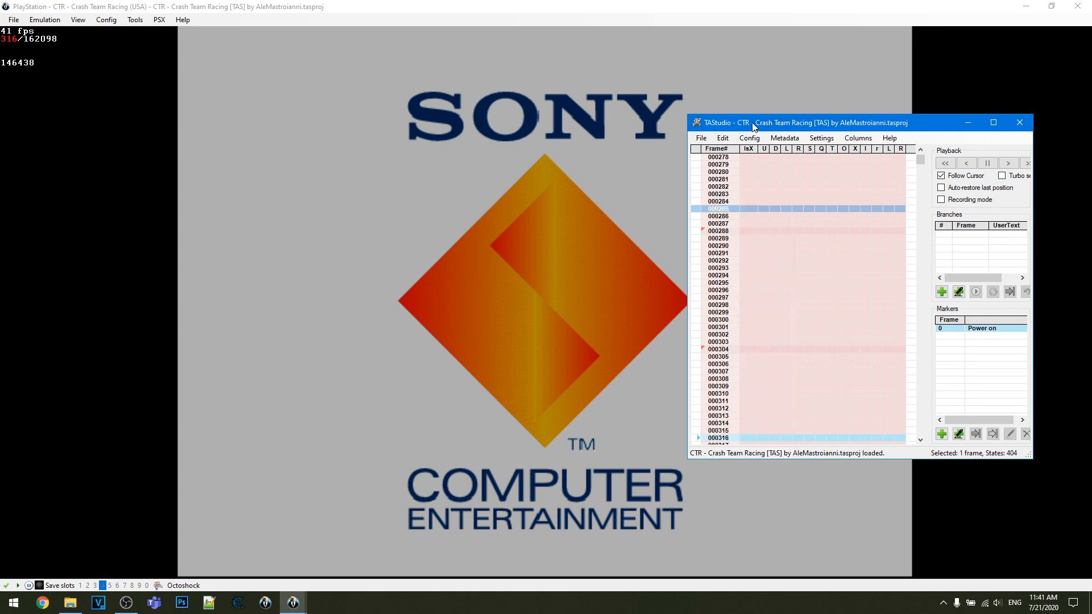
# - Seek the movie to frame 12211 in the TAStudio frame list
pyautogui.moveTo(920, 163); pyautogui.dragTo(921, 193)
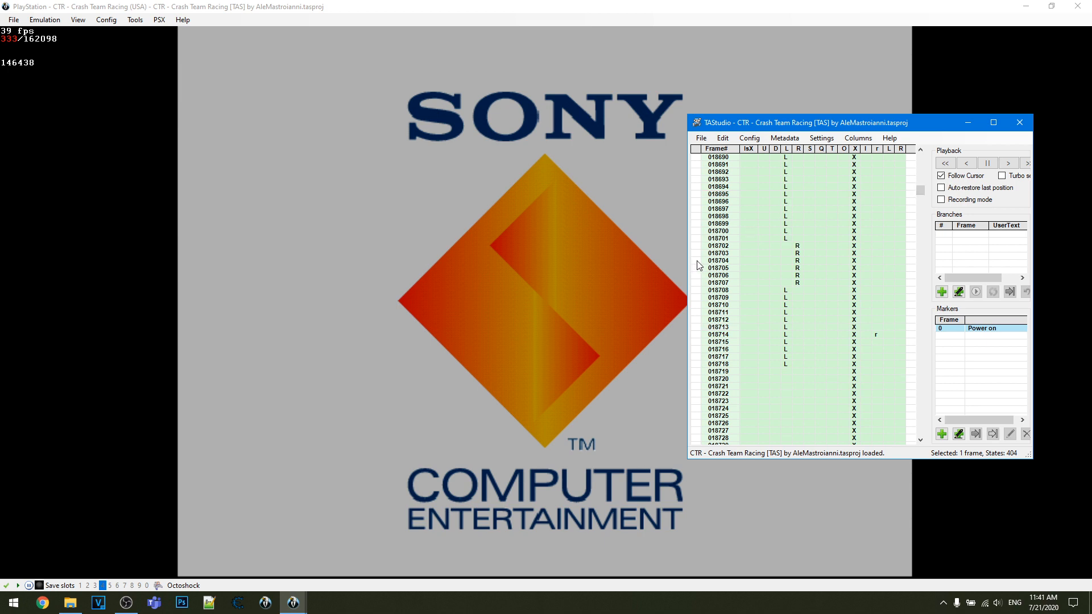
pyautogui.scroll(15, 718, 268)
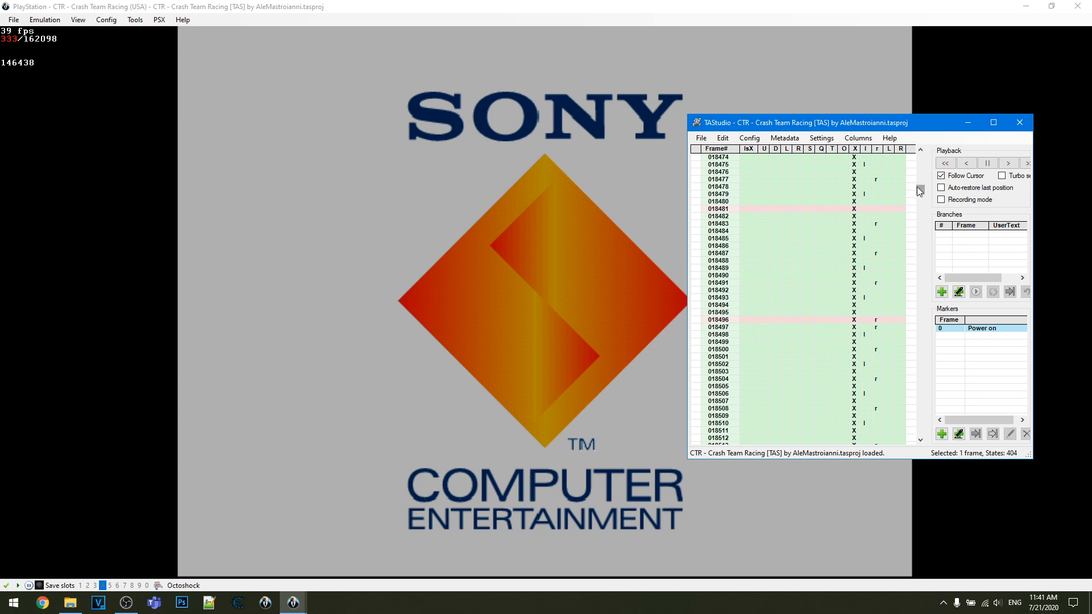
pyautogui.moveTo(920, 187); pyautogui.dragTo(919, 180)
pyautogui.scroll(10, 843, 227)
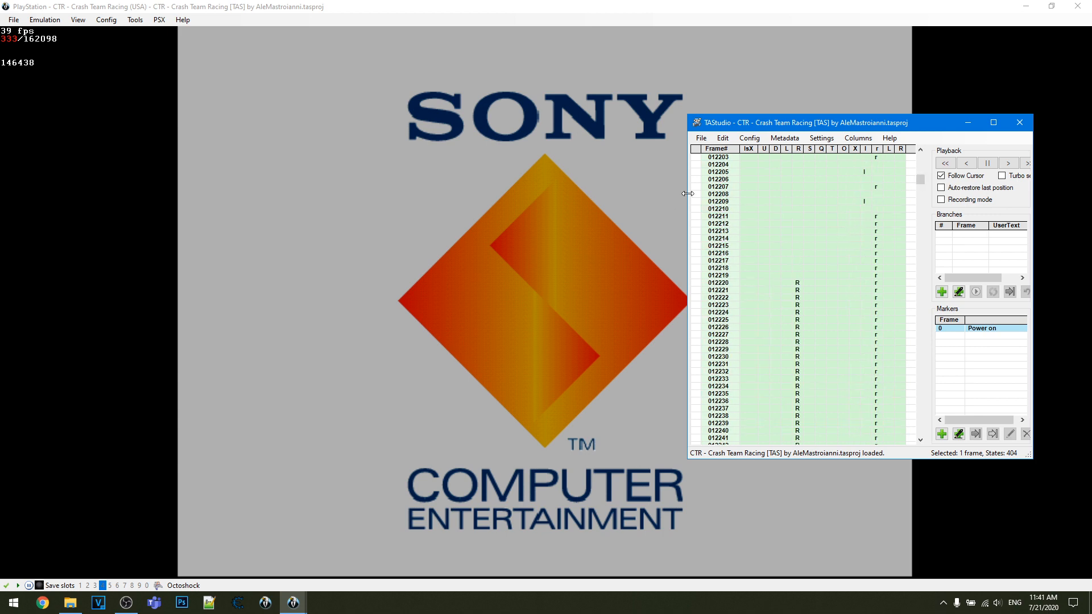
pyautogui.click(697, 221)
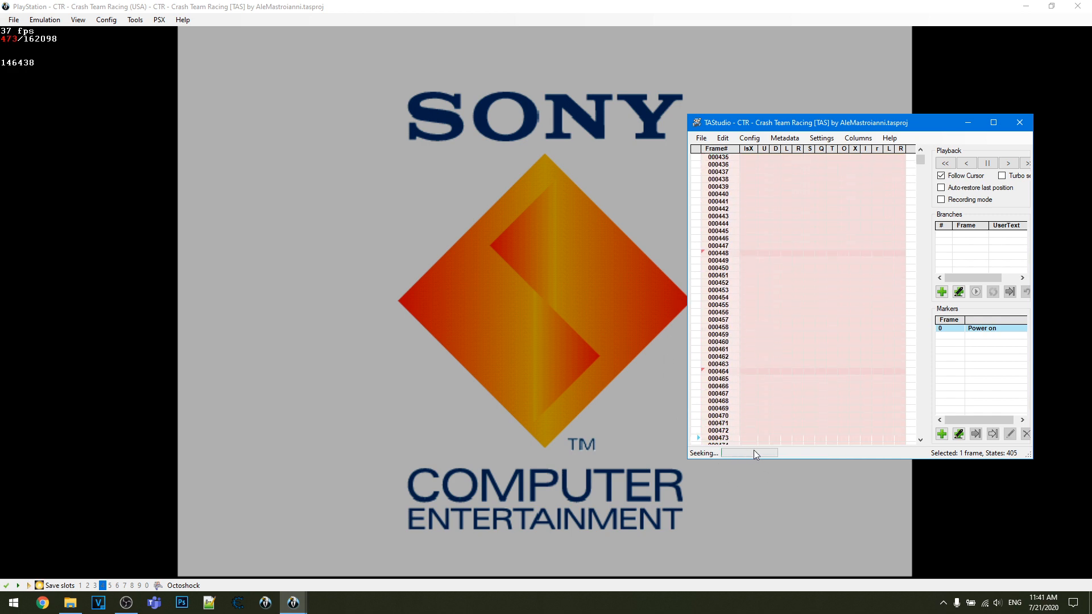
# - Turn off Follow Cursor and enable turbo seek to speed up the running seek
pyautogui.click(941, 177)
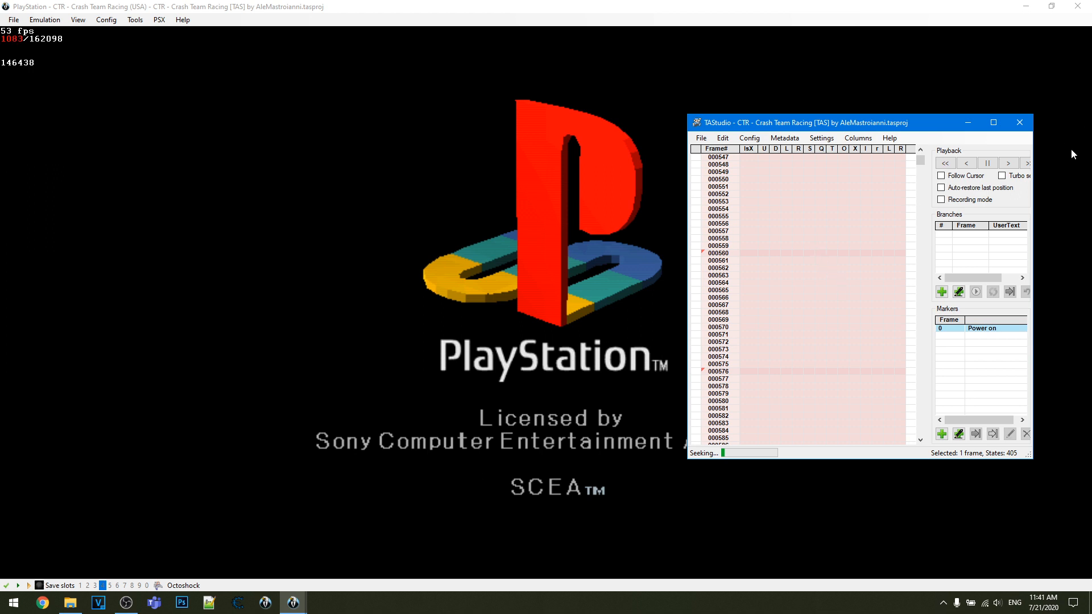
pyautogui.click(1016, 177)
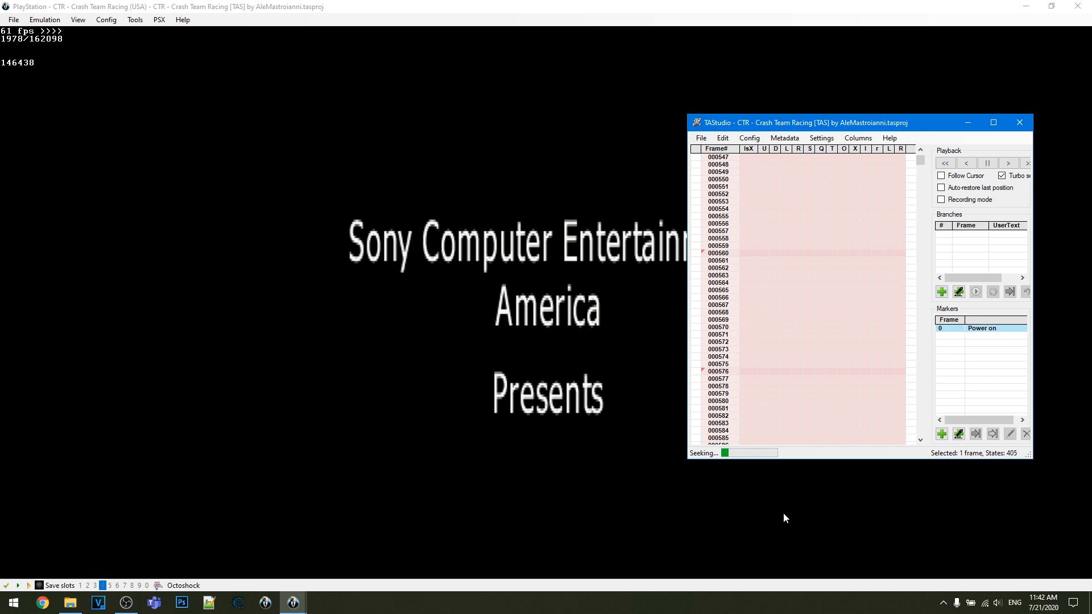
pyautogui.click(404, 348)
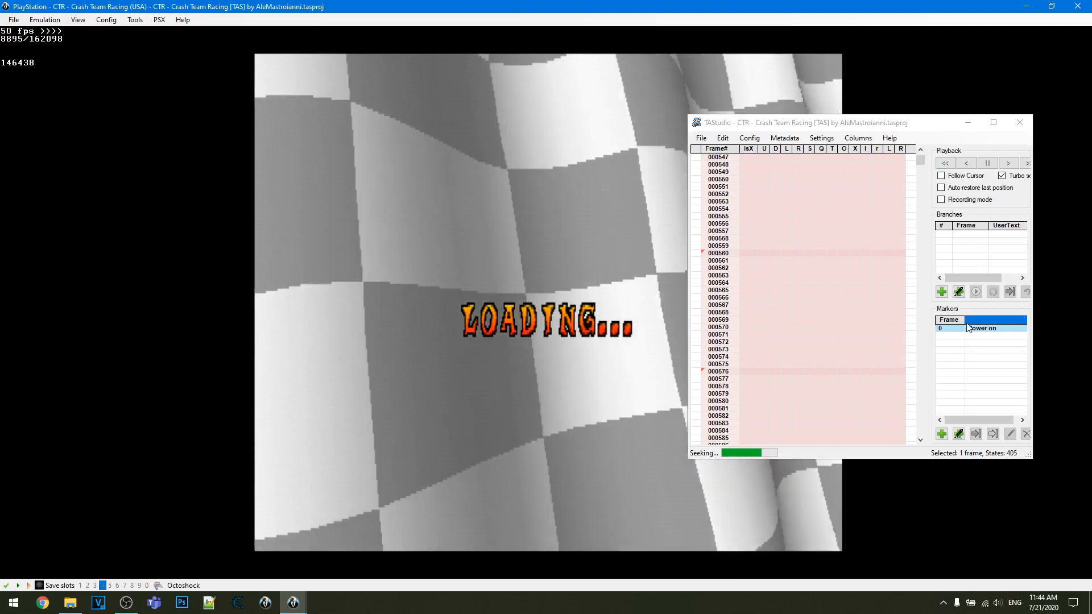
# - During the seek, add branches at frames 8934 and 9517 and a marker at frame 10737
pyautogui.click(939, 293)
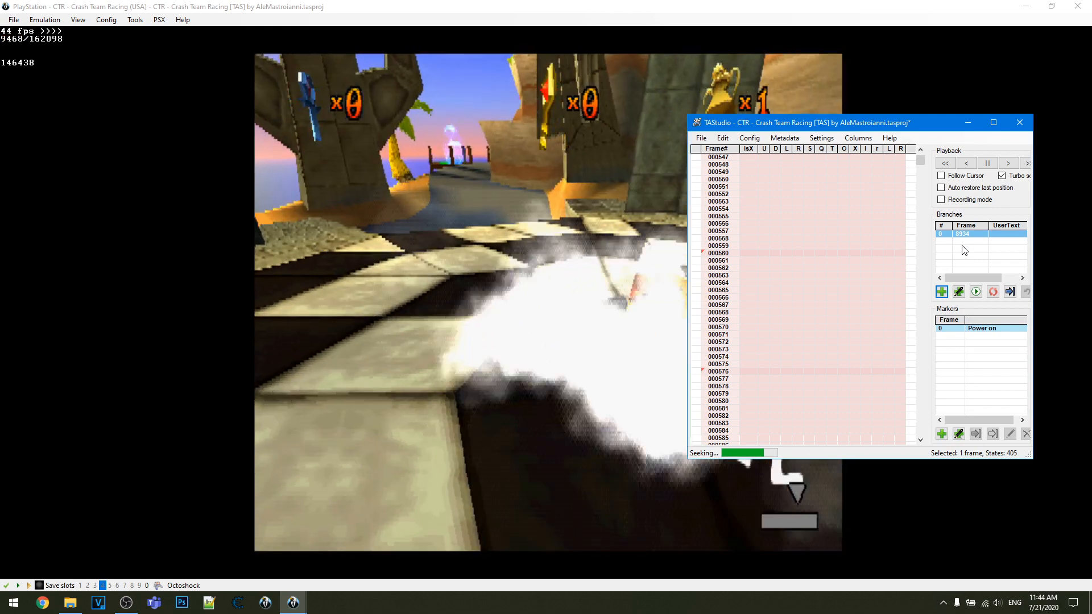
pyautogui.click(942, 292)
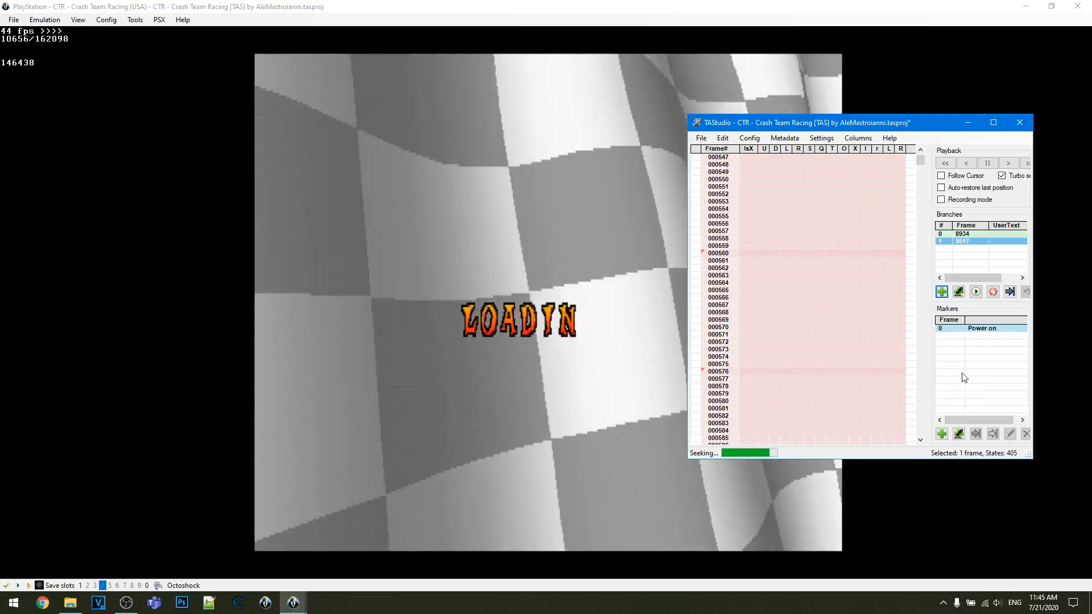
pyautogui.click(942, 436)
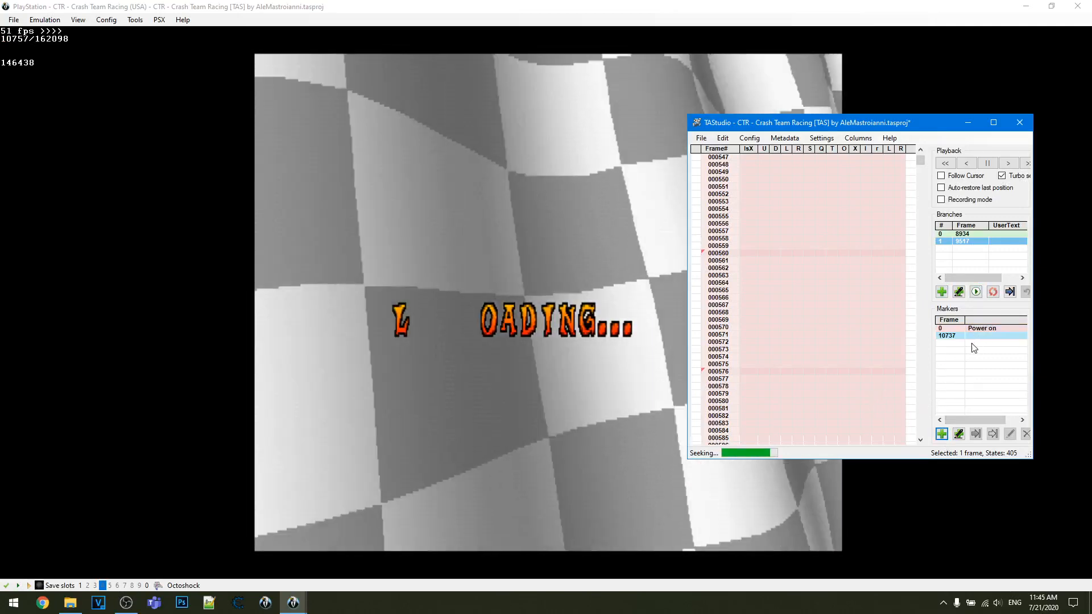
pyautogui.click(944, 337)
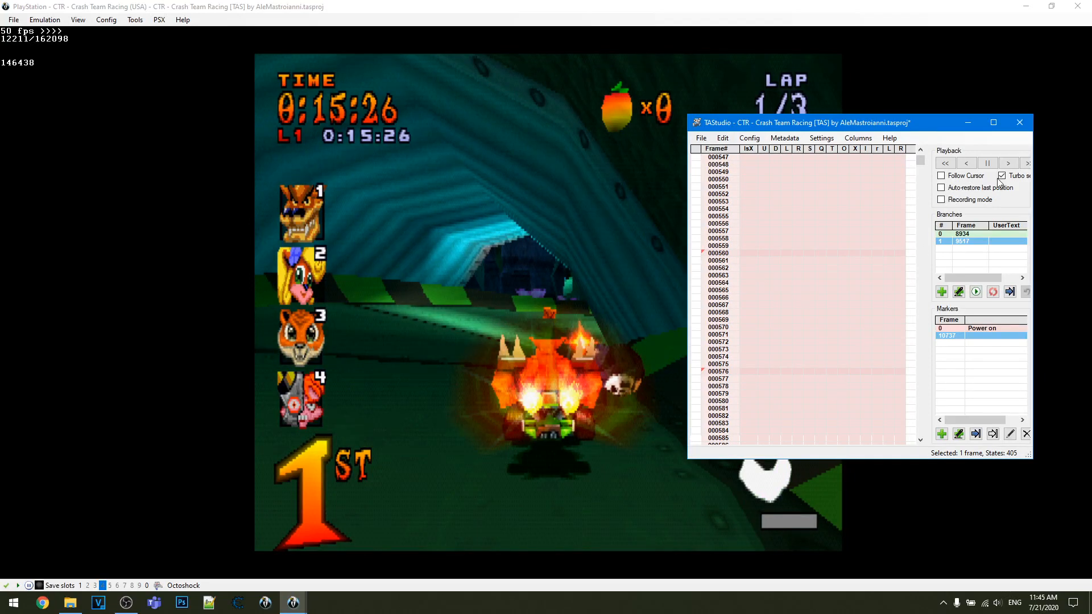
# - Turn Follow Cursor on and review the recorded inputs around frame 12211
pyautogui.click(957, 176)
pyautogui.scroll(-4, 753, 333)
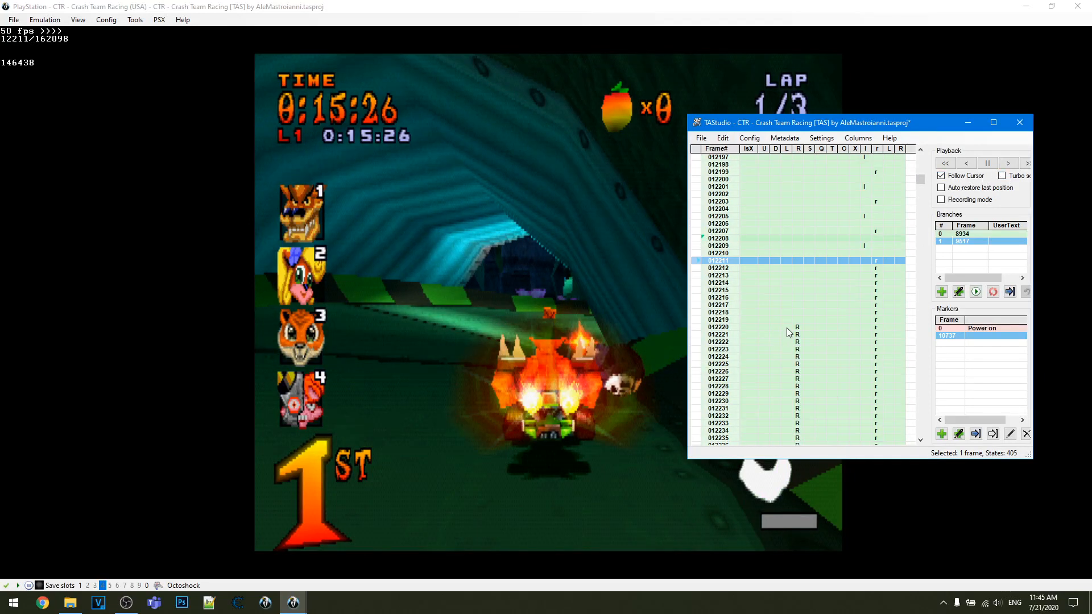
pyautogui.scroll(4, 786, 328)
pyautogui.scroll(-3, 958, 207)
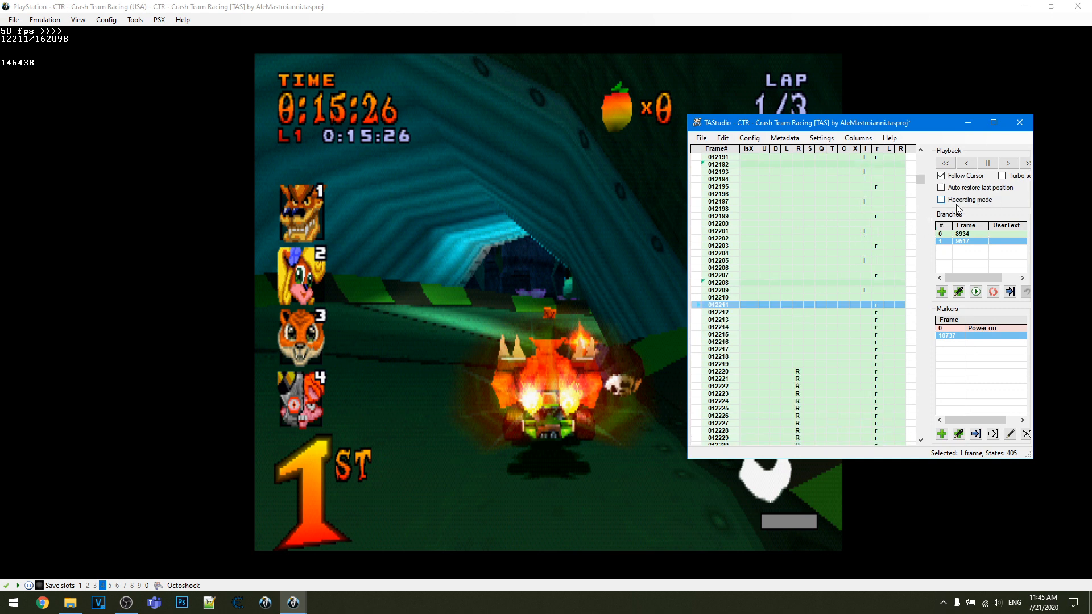
# - Remove branch 1 and update branch 0 to the current frame, 12211
pyautogui.rightClick(961, 244)
pyautogui.click(996, 322)
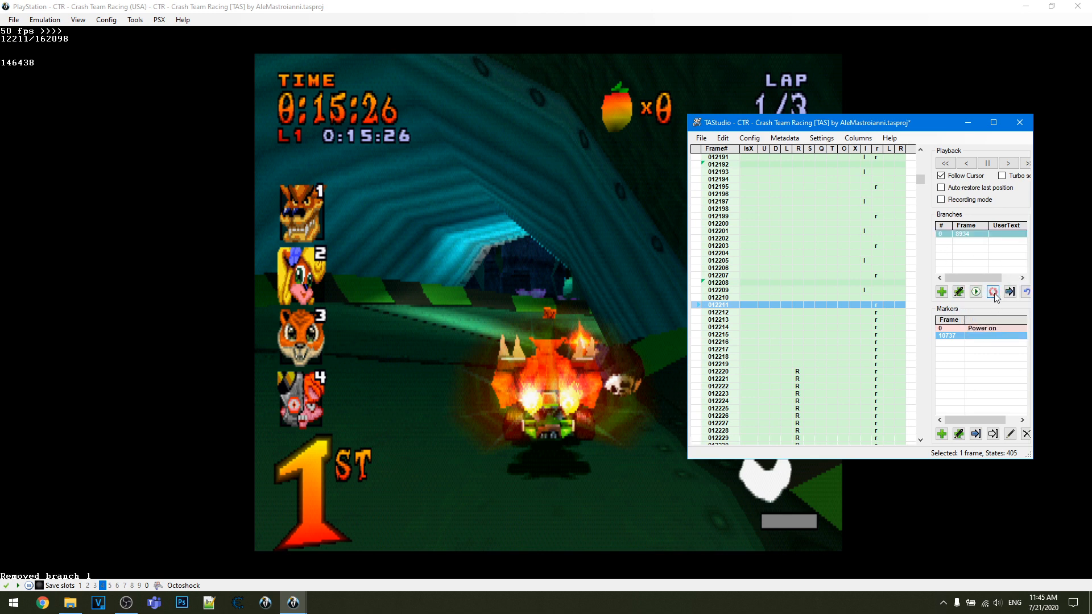
pyautogui.click(993, 292)
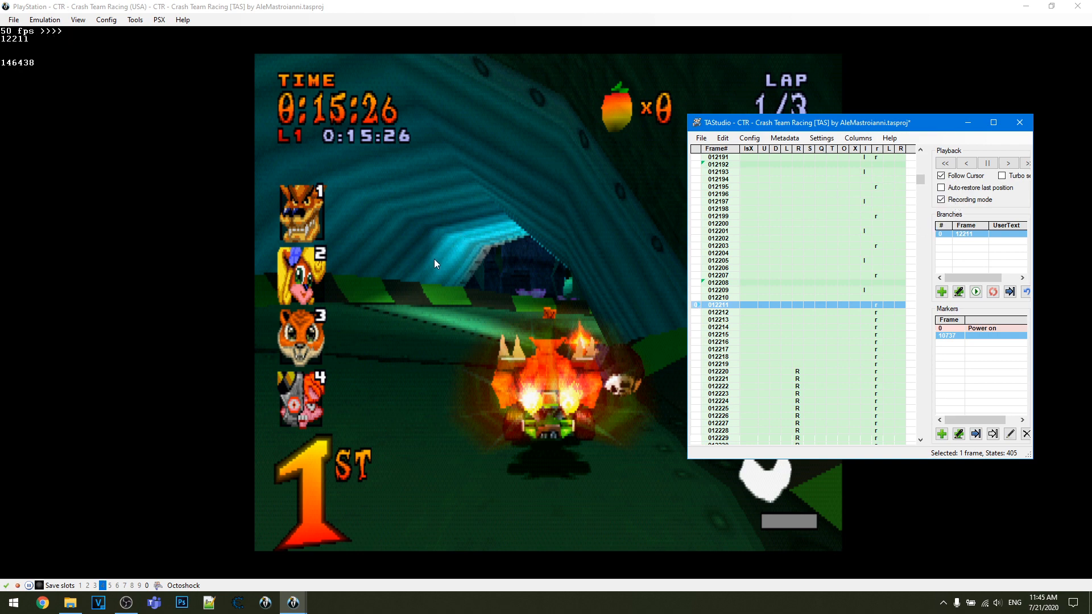
# - Resume the game and record live steering and L1/R1 driving inputs from frame 12211 to frame 12443, pausing there
pyautogui.click(337, 302)
pyautogui.press('Pause')
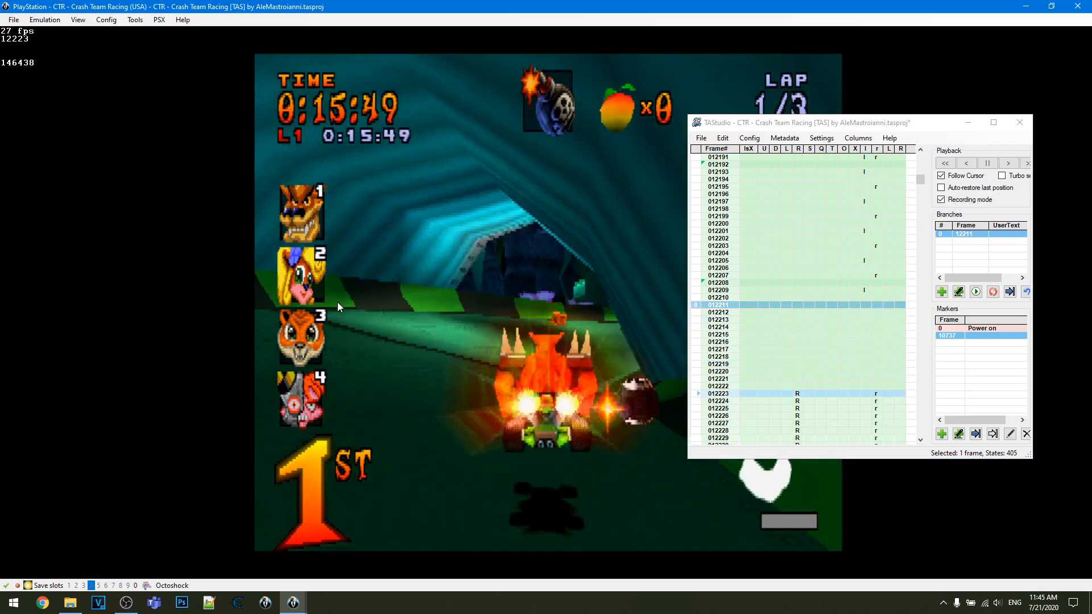
pyautogui.press('Left')
pyautogui.press('Right')
pyautogui.press('e')
pyautogui.press('e')
pyautogui.press('w')
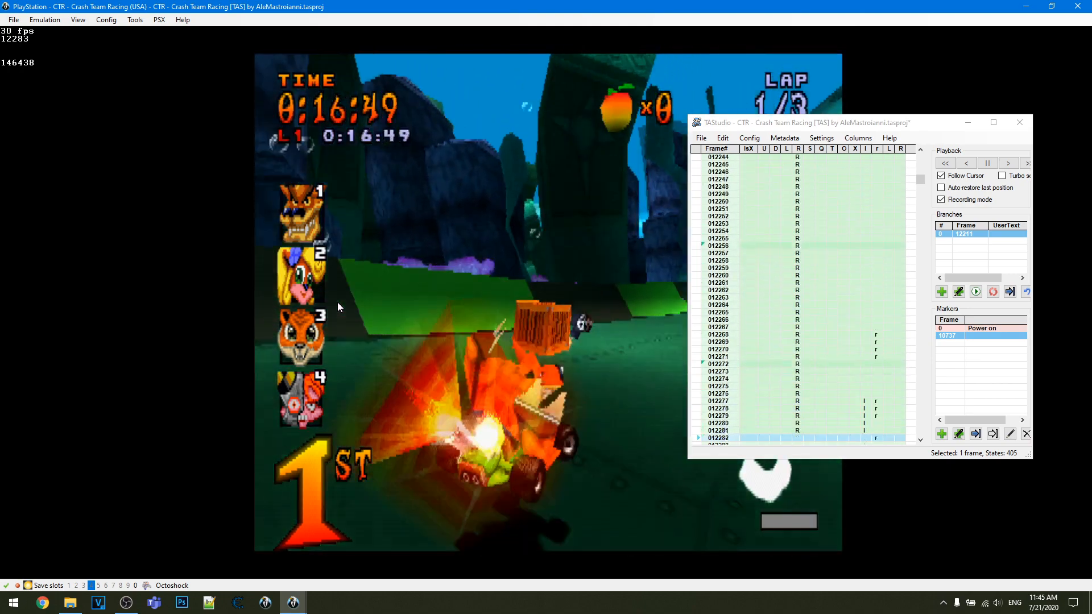
pyautogui.press('e')
pyautogui.press('w')
pyautogui.press('e')
pyautogui.press('w')
pyautogui.press('e')
pyautogui.press('w')
pyautogui.press('Left')
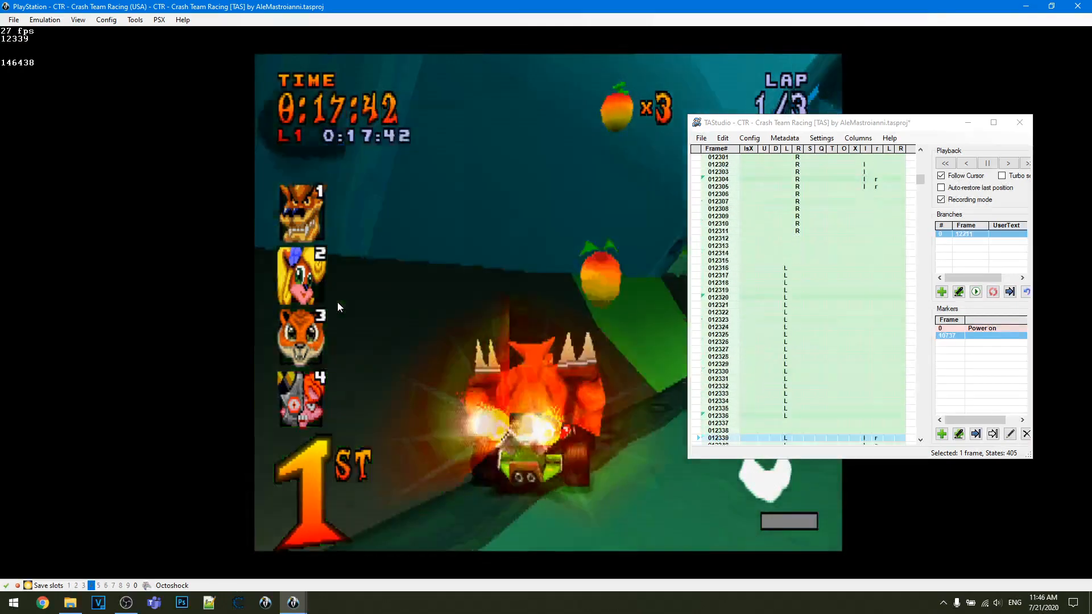
pyautogui.press('Right')
pyautogui.press('Left')
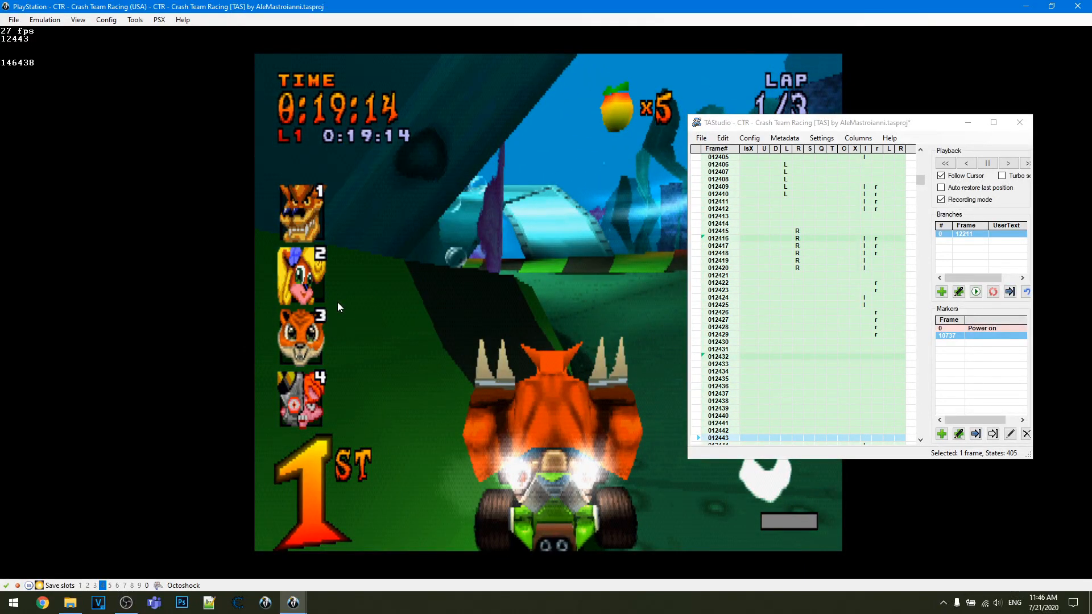
# - Turn off Recording mode and review the newly recorded inputs around frame 12443
pyautogui.rightClick(970, 234)
pyautogui.click(967, 202)
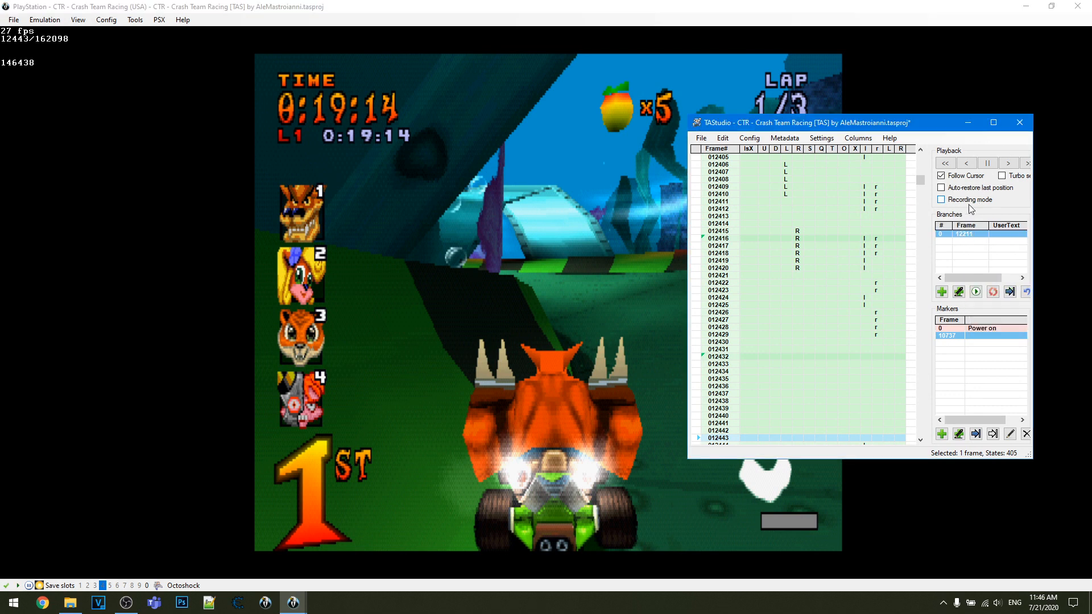
pyautogui.scroll(2, 776, 266)
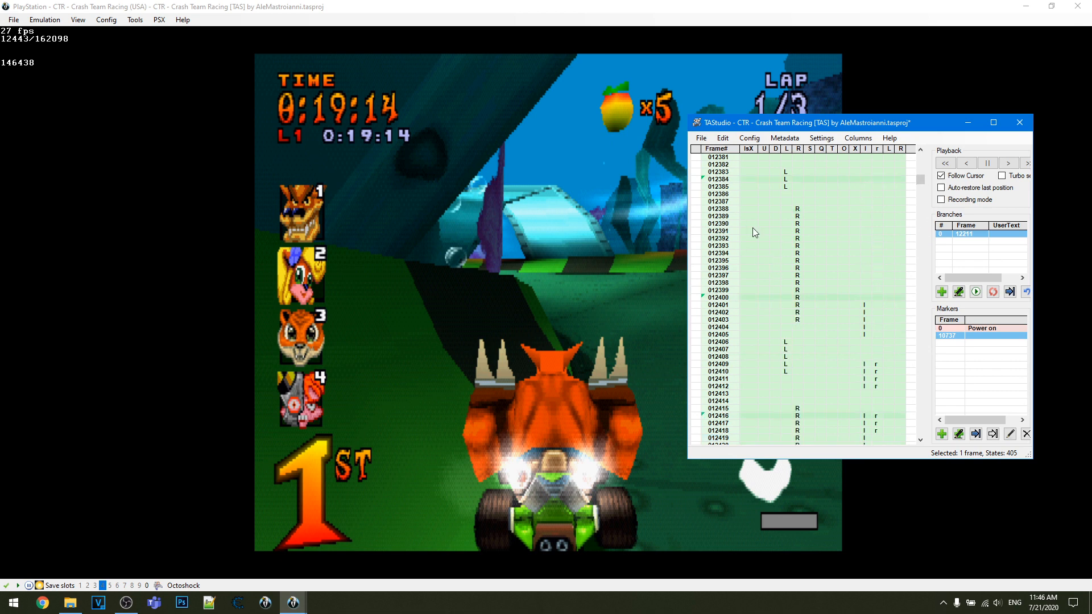
pyautogui.scroll(-10, 861, 296)
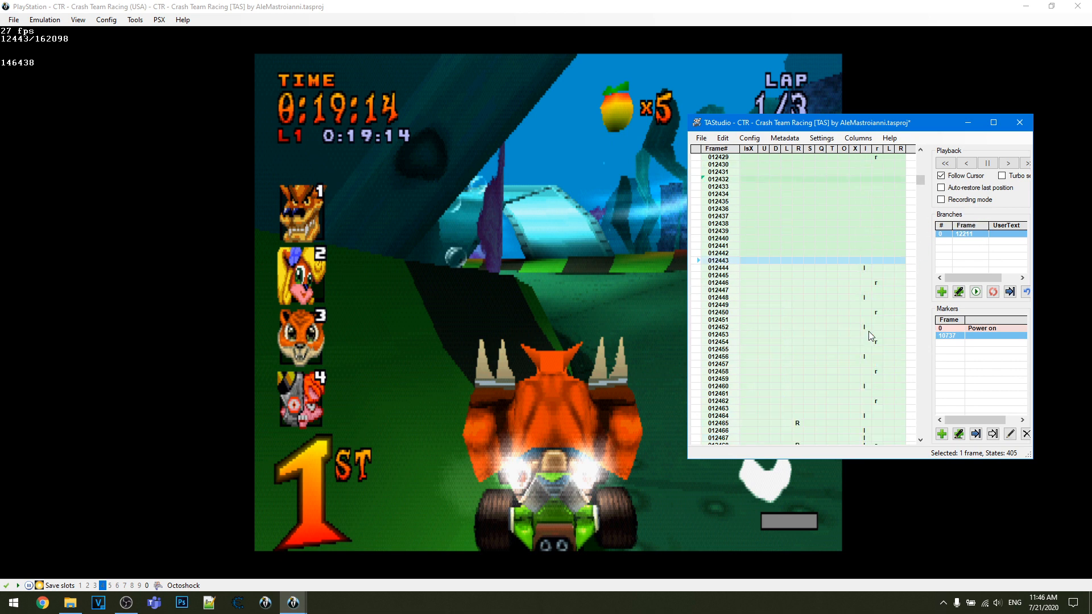
pyautogui.scroll(-10, 877, 307)
# - Advance one frame and add R1 inputs on frames 12430 to 12432 in the piano roll
pyautogui.press('f')
pyautogui.scroll(9, 876, 295)
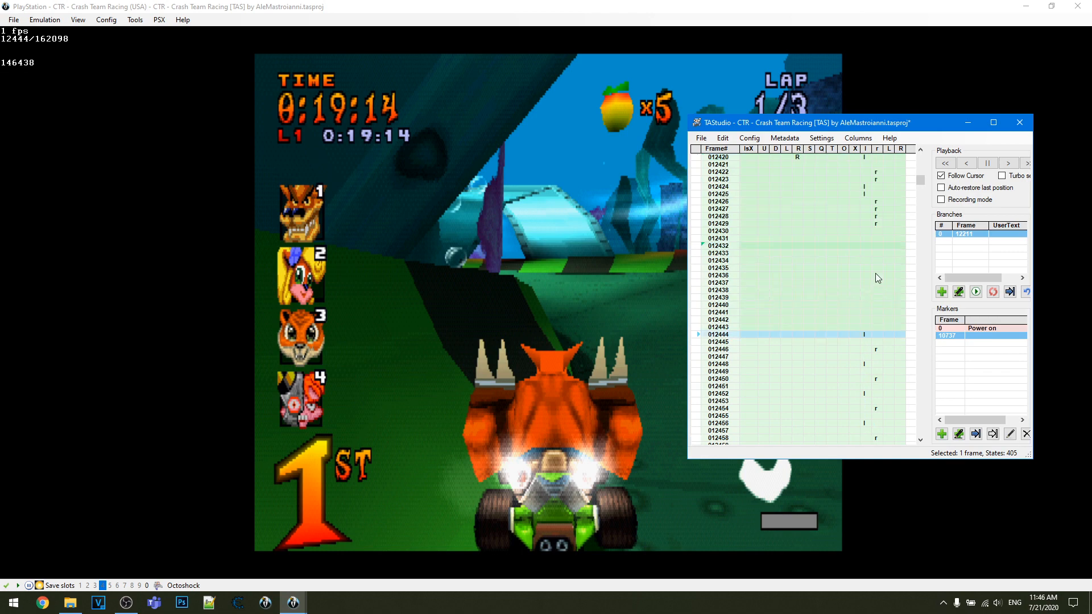
pyautogui.moveTo(876, 253); pyautogui.dragTo(879, 268)
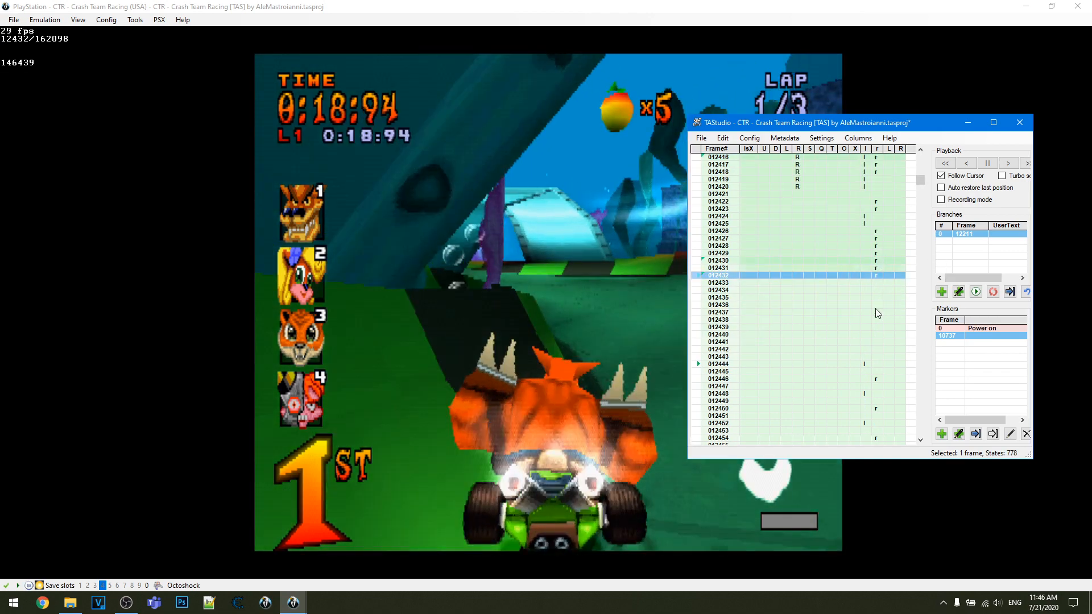
pyautogui.scroll(2, 878, 284)
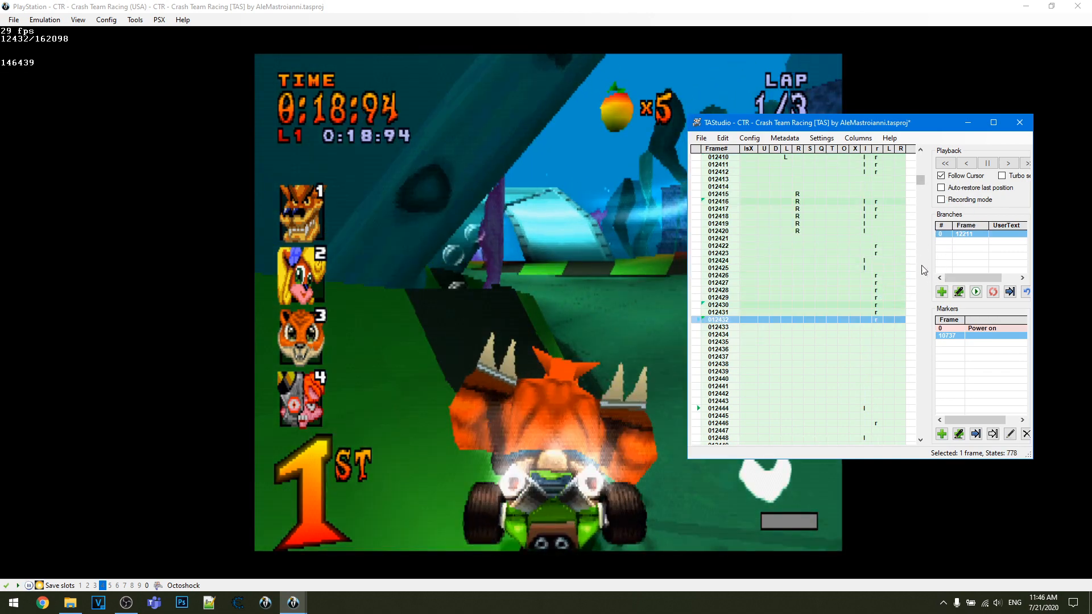
# - Load branch 0, and test jumping to the marker at frame 10737 and back to the branch
pyautogui.doubleClick(979, 234)
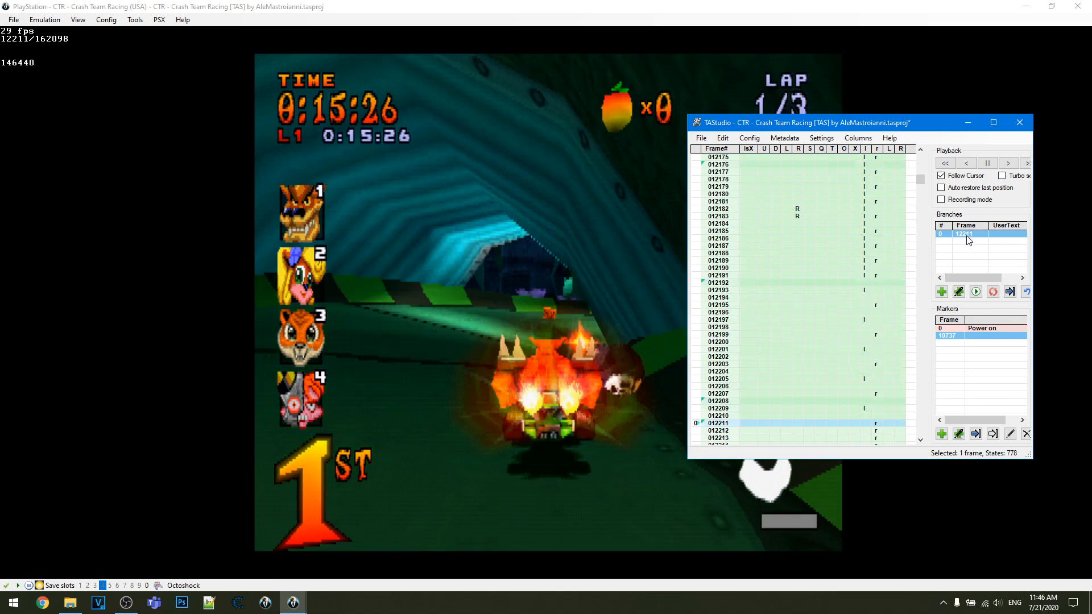
pyautogui.scroll(-10, 796, 300)
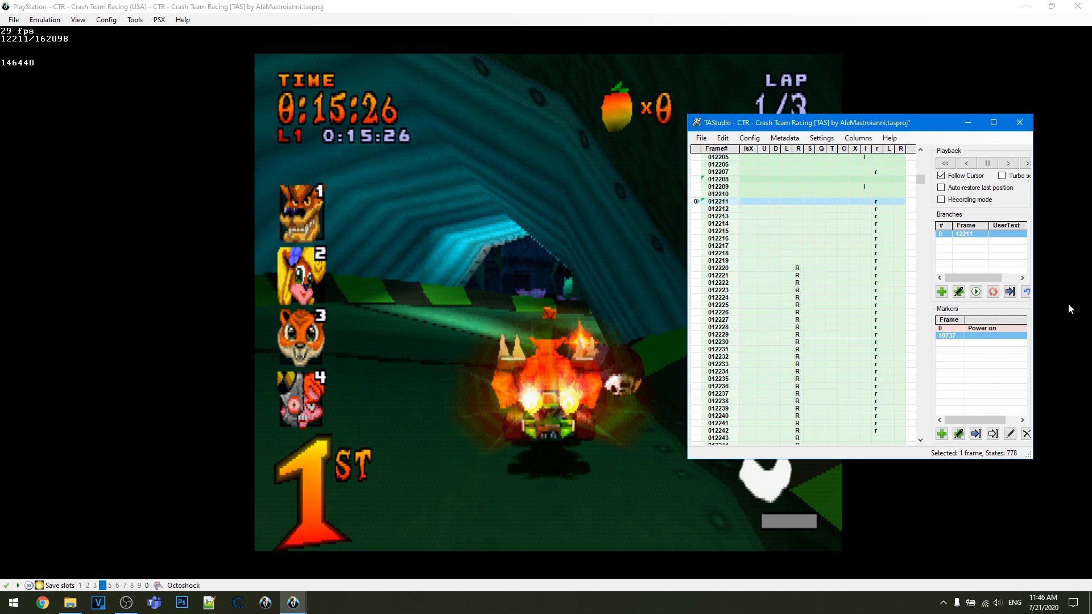
pyautogui.doubleClick(954, 340)
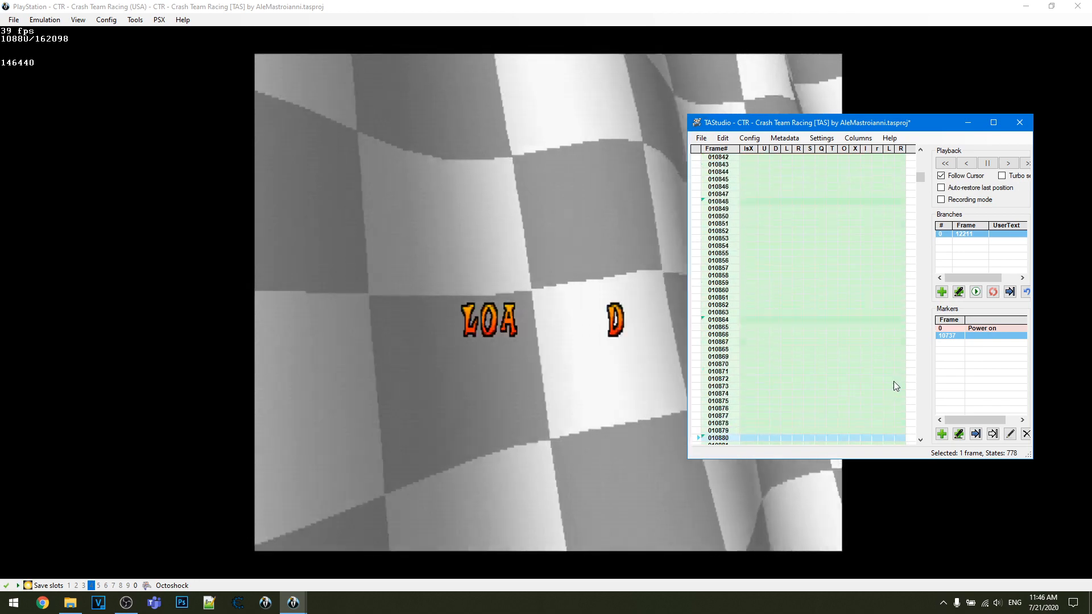
pyautogui.doubleClick(965, 235)
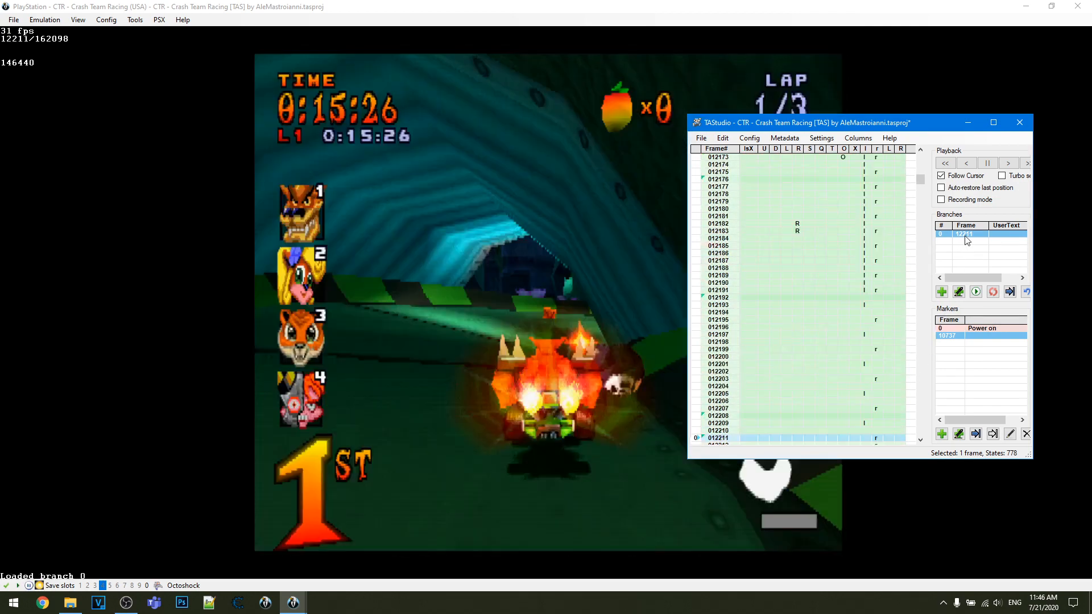
# - Select frame 12187 in the piano roll and advance the game five frames to frame 12216
pyautogui.click(796, 140)
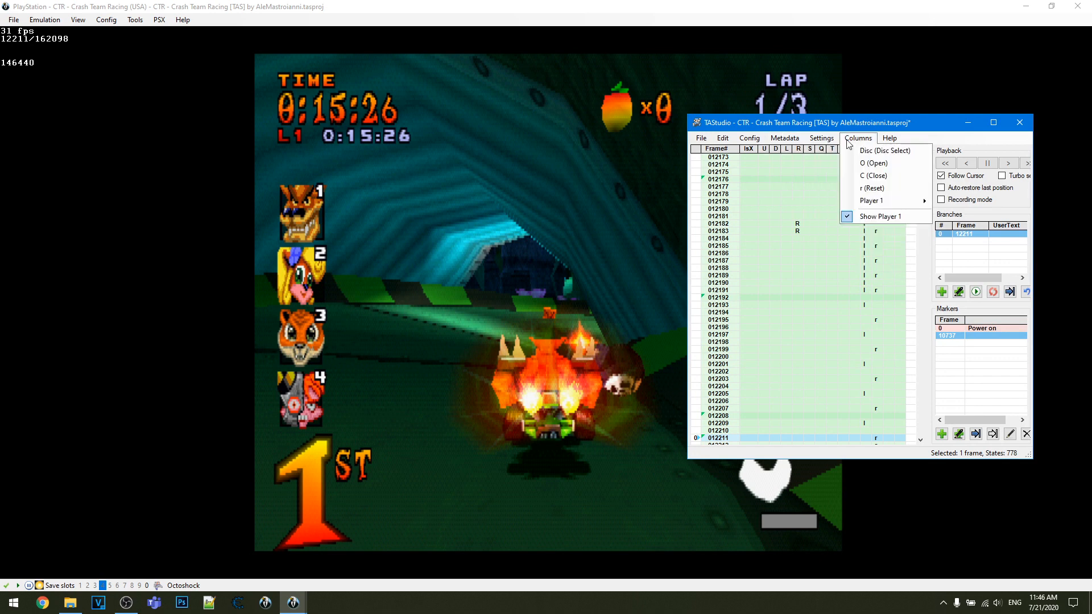
pyautogui.click(813, 125)
pyautogui.moveTo(714, 253); pyautogui.dragTo(731, 442)
pyautogui.click(725, 248)
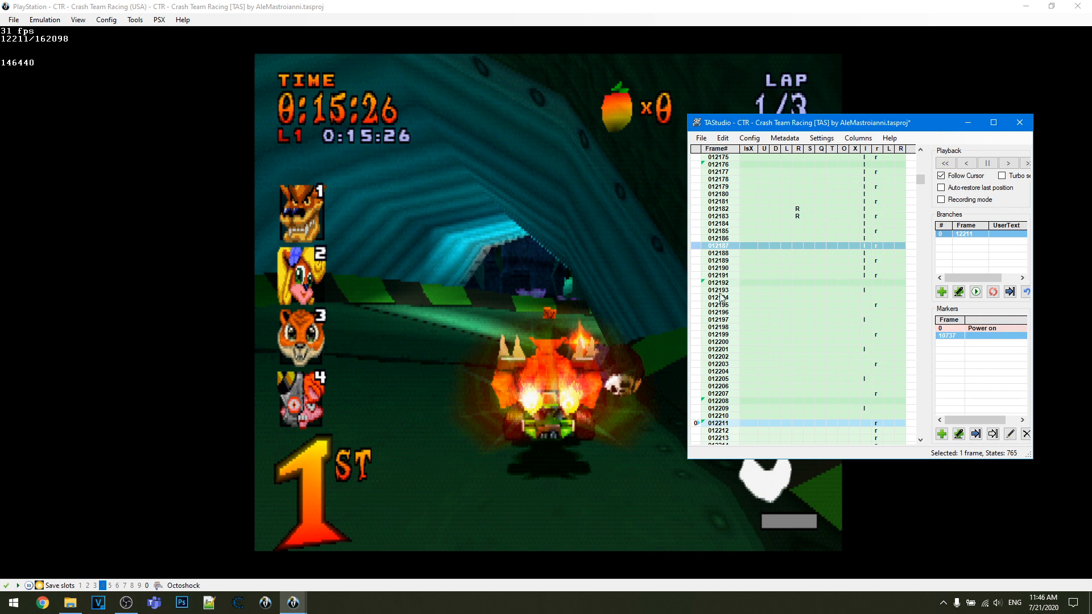
pyautogui.press('f')
pyautogui.press('f')
pyautogui.press('f')
pyautogui.press('f')
pyautogui.press('f')
pyautogui.scroll(-4, 719, 281)
pyautogui.scroll(6, 722, 279)
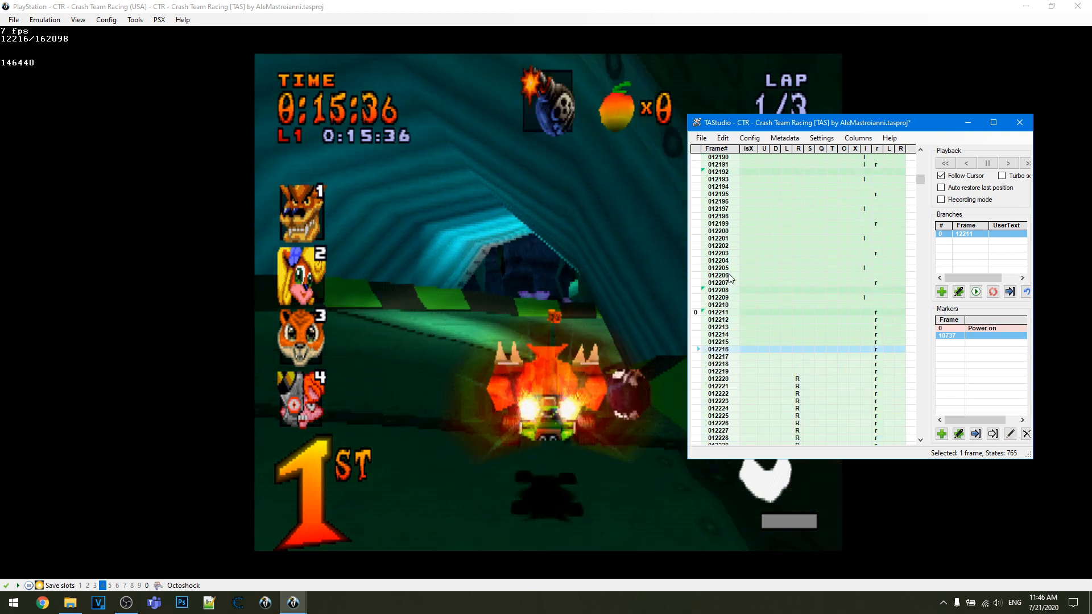
# - Look through the list of Player 1 input columns that can be shown in the piano roll
pyautogui.scroll(4, 732, 280)
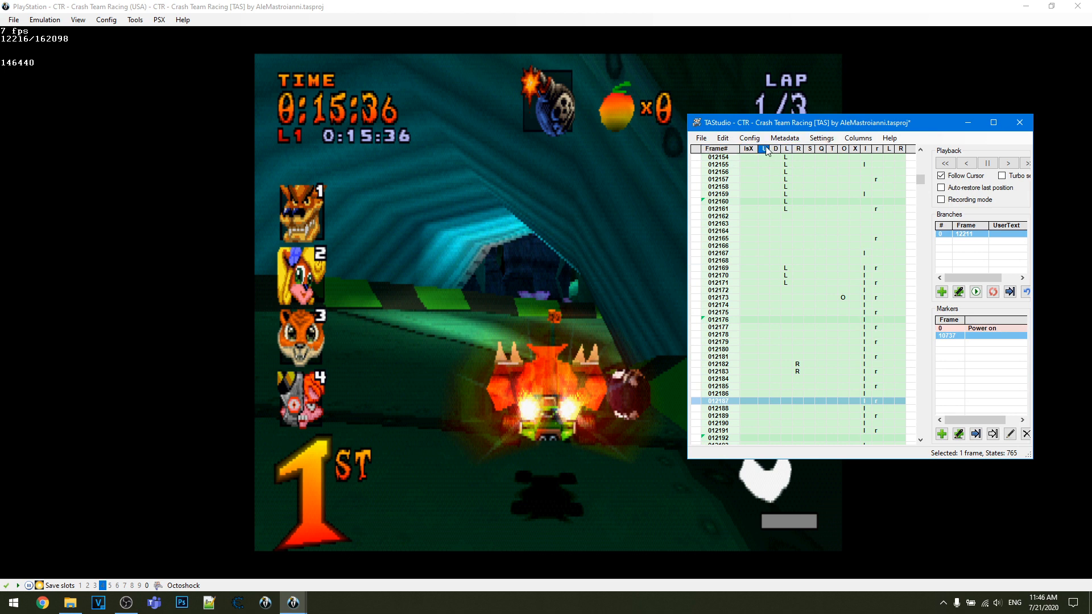
pyautogui.click(821, 138)
pyautogui.moveTo(858, 138)
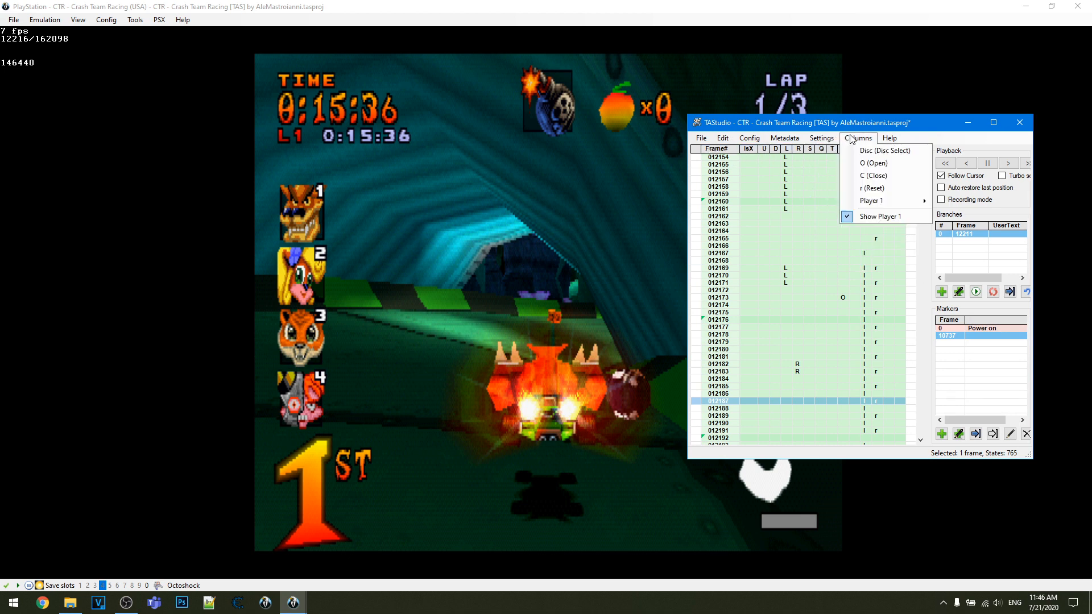
pyautogui.moveTo(890, 201)
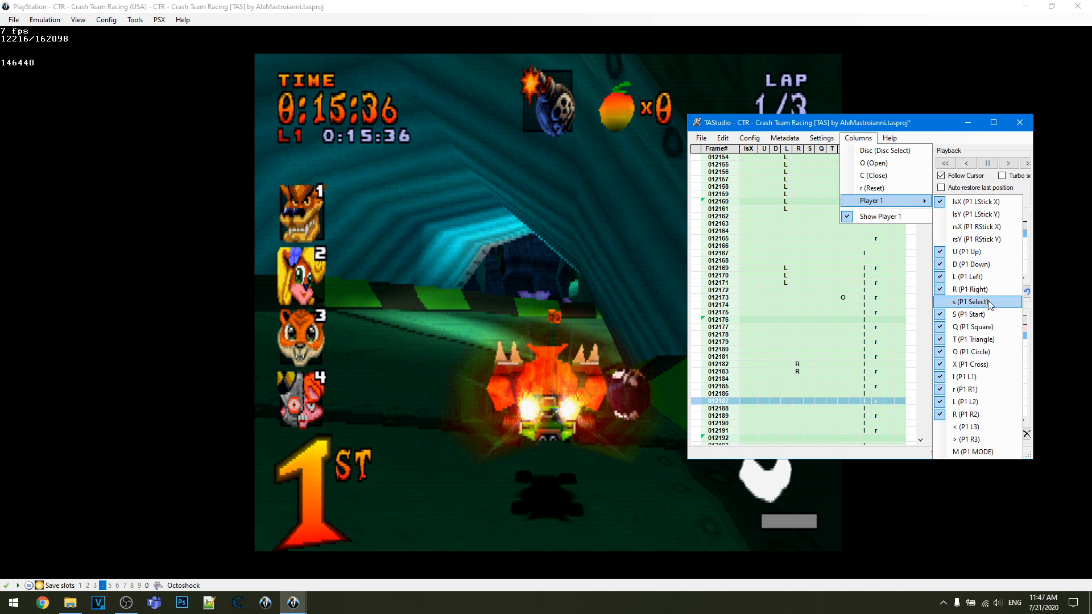
pyautogui.click(841, 319)
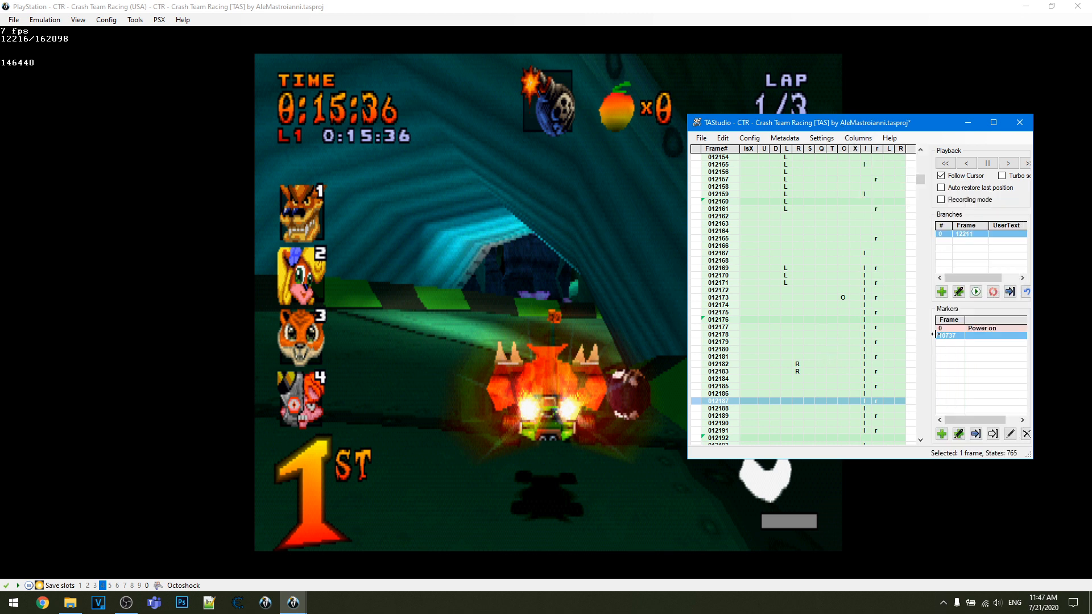
# - Seek back and step through frames 12193 to 12195 one at a time, comparing the game image with the inputs
pyautogui.scroll(-2, 847, 322)
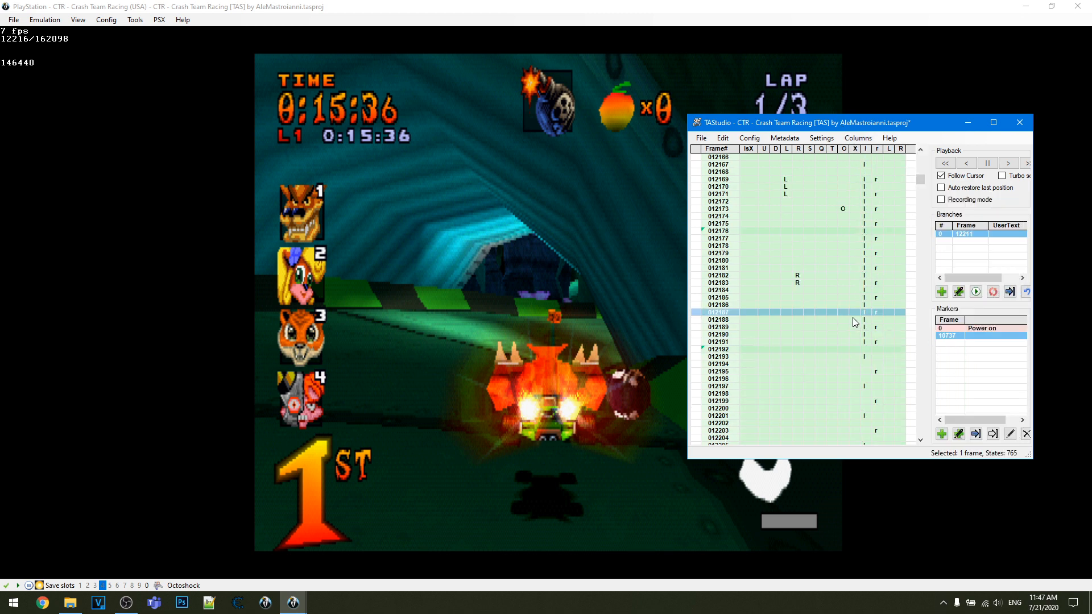
pyautogui.scroll(-8, 852, 317)
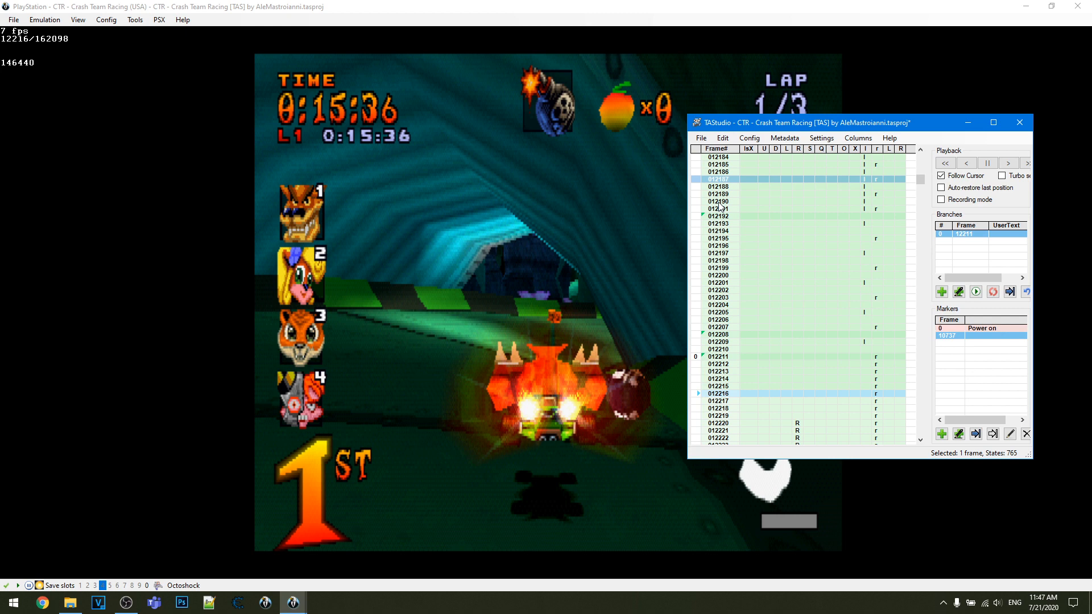
pyautogui.click(693, 232)
pyautogui.press('f')
pyautogui.press('f')
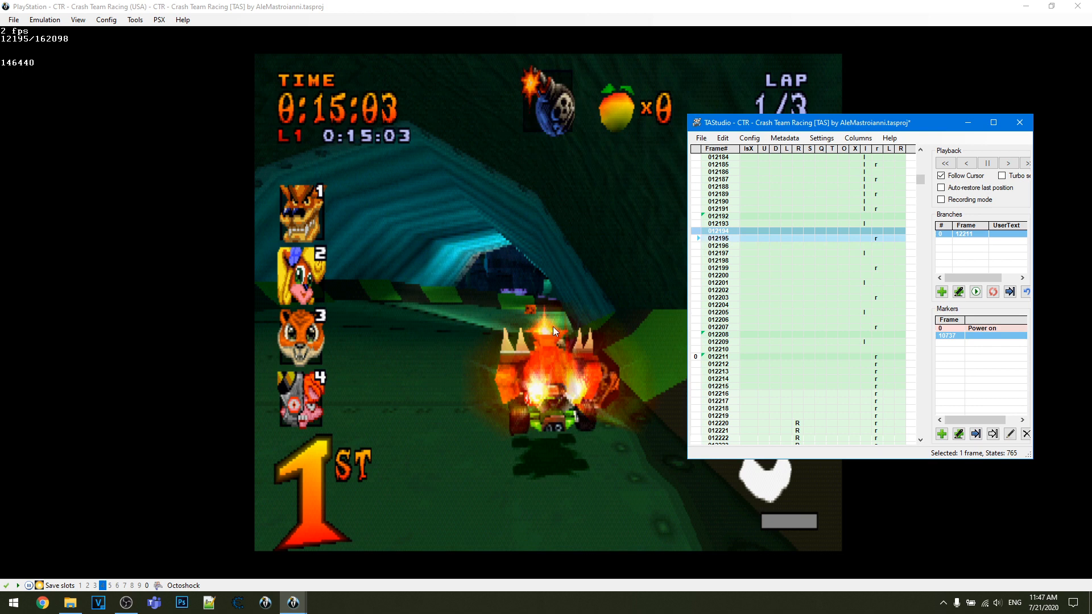
pyautogui.click(696, 238)
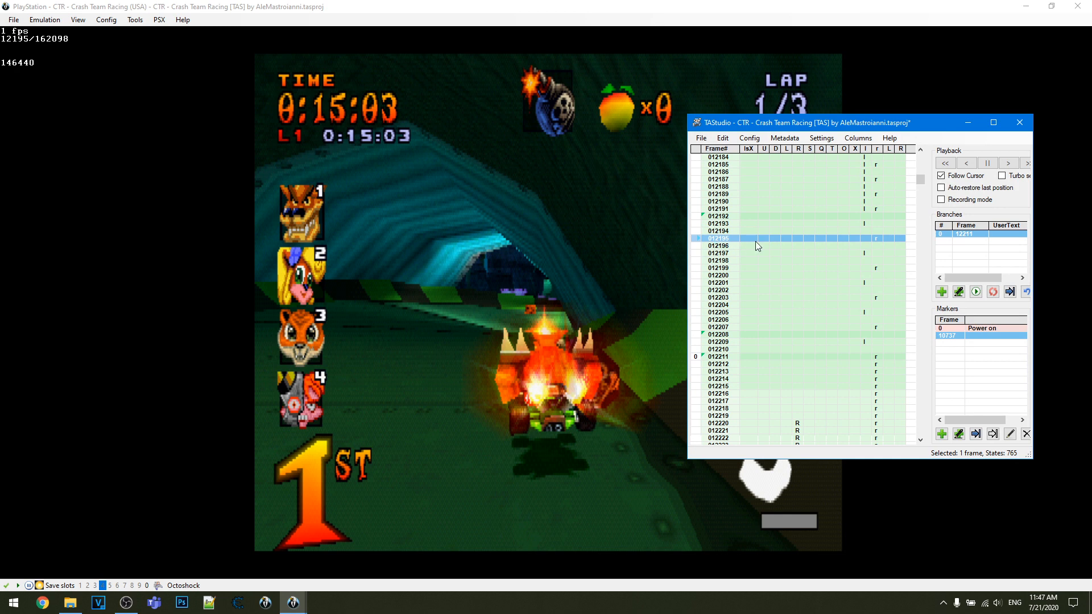
pyautogui.click(693, 223)
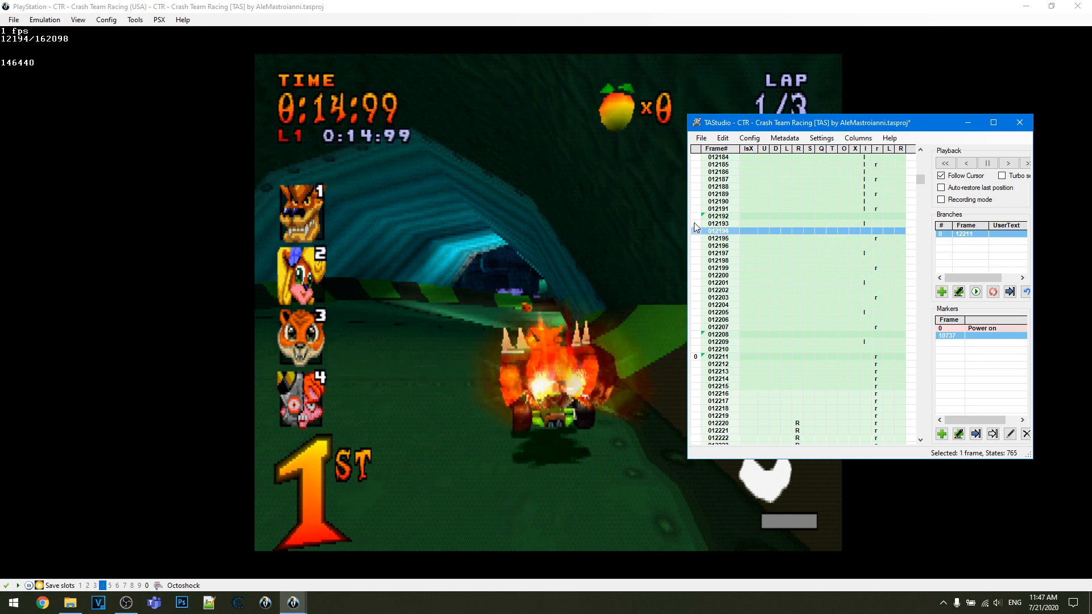
pyautogui.press('f')
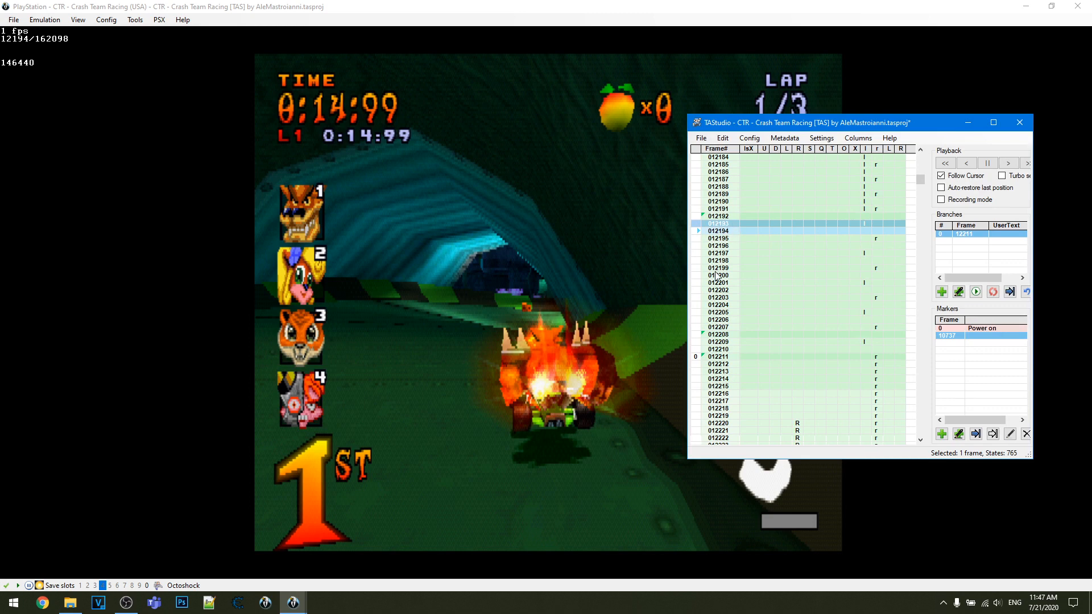
pyautogui.press('f')
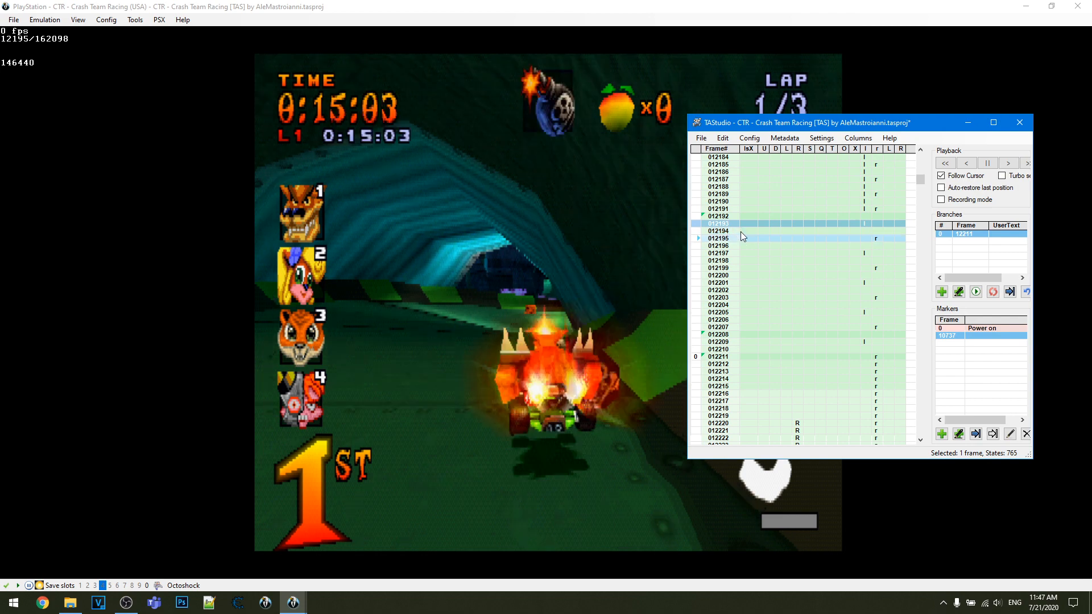
# - Return to frame 12192 and advance to frame 12193 twice to examine the transition between the two frames
pyautogui.click(693, 214)
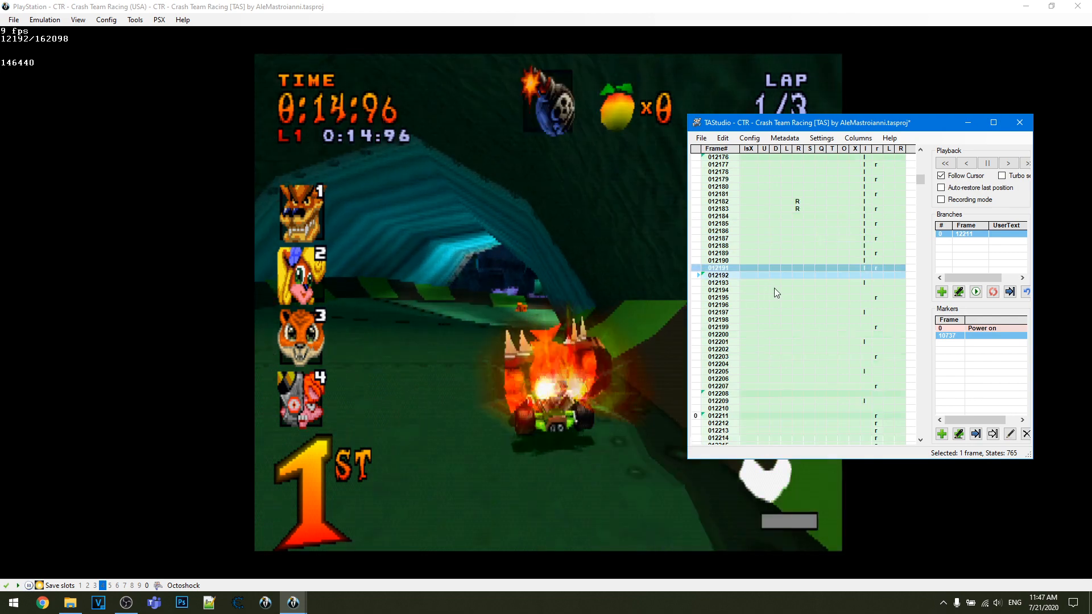
pyautogui.press('f')
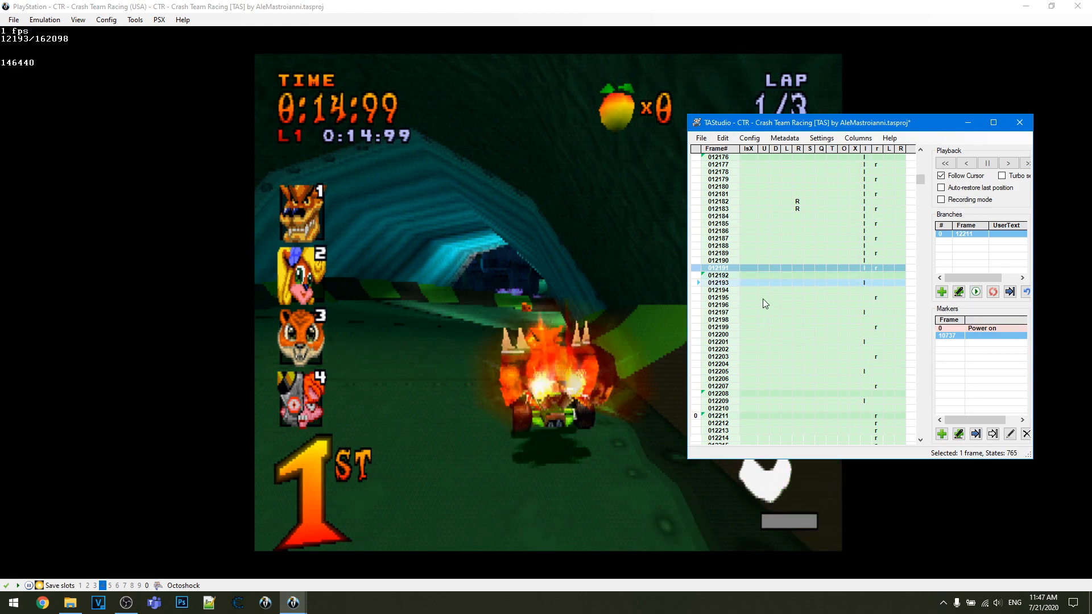
pyautogui.click(696, 268)
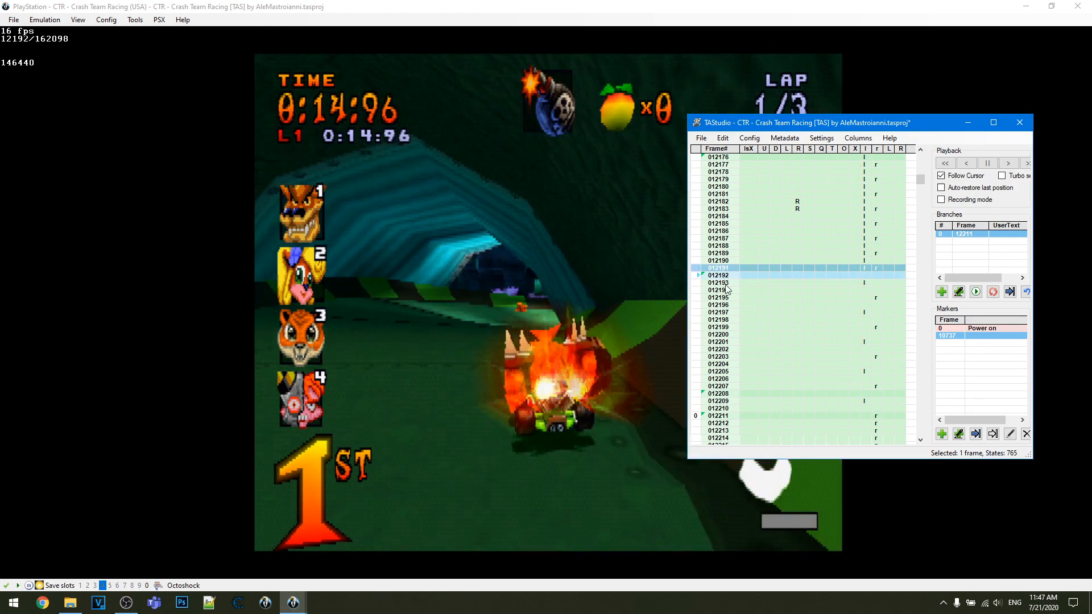
pyautogui.press('f')
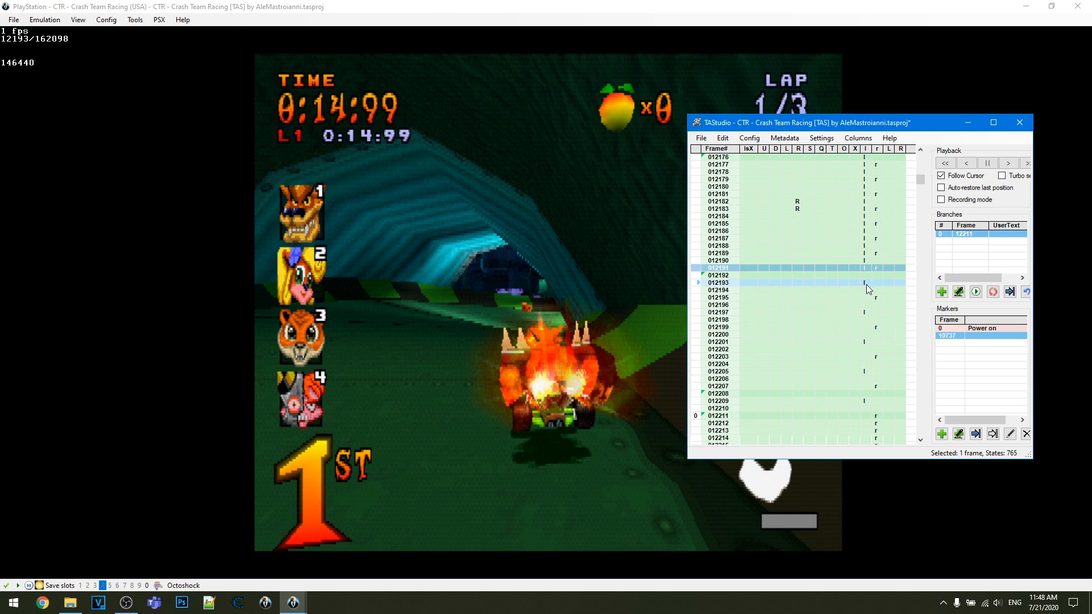
# - Add a Square input on frame 12192 and resume playback from there
pyautogui.click(699, 276)
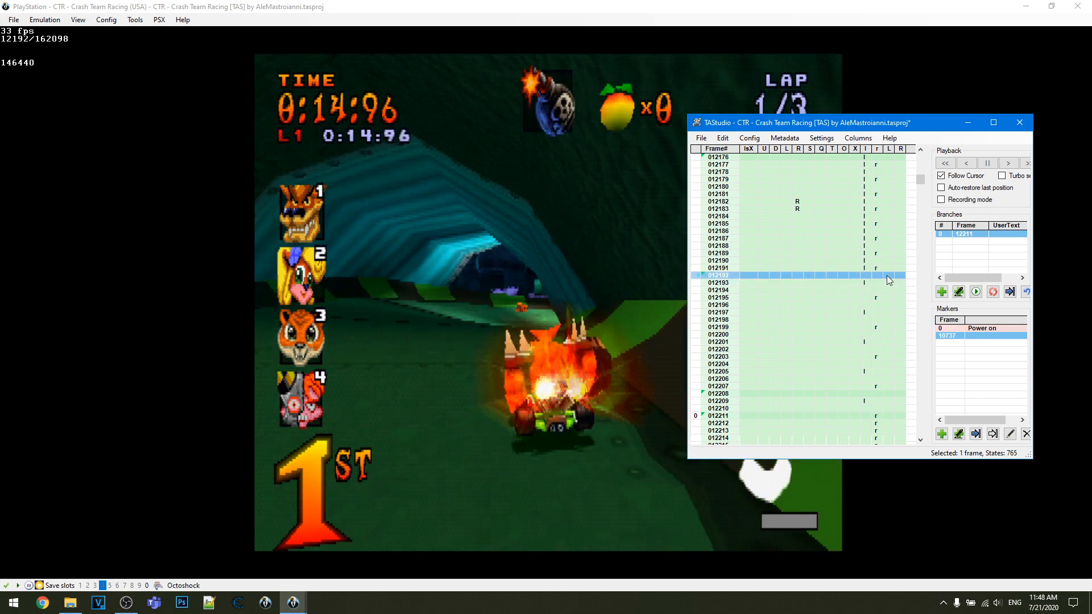
pyautogui.click(831, 275)
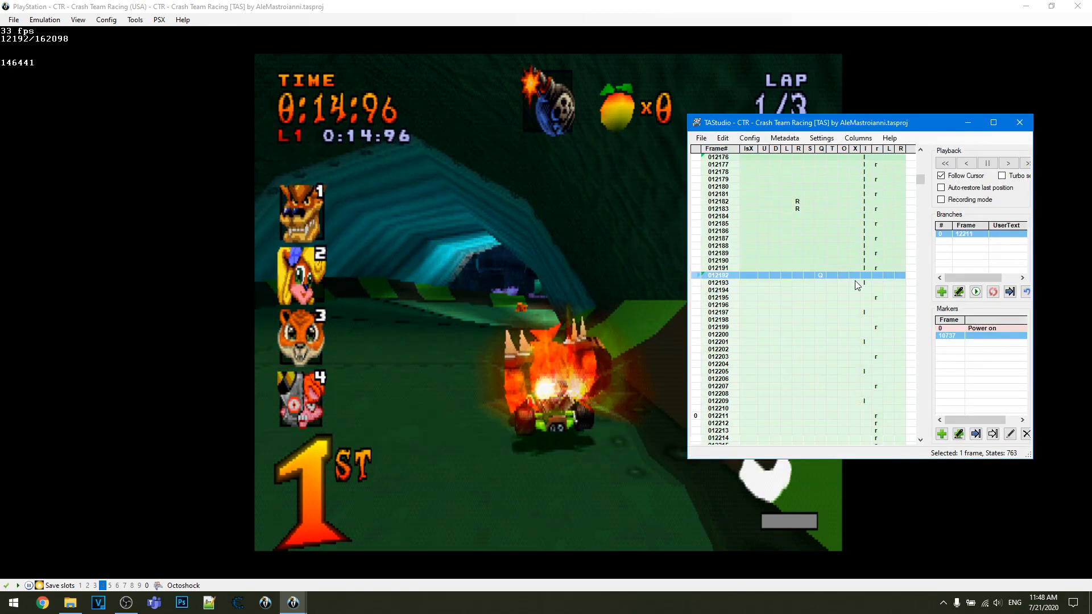
pyautogui.middleClick(743, 272)
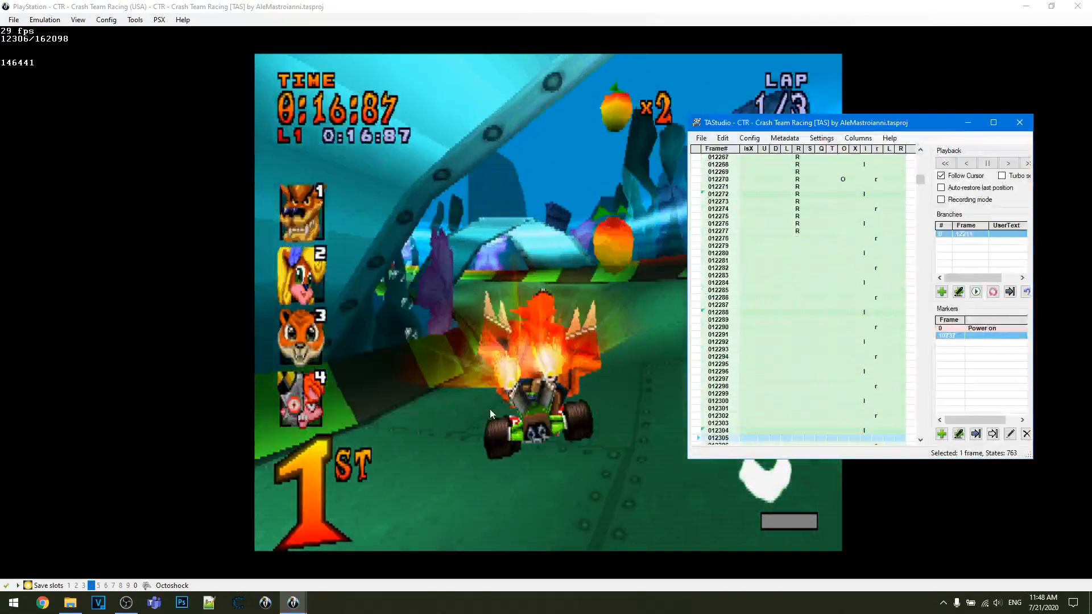
# - Pause playback and remove the Square input on frame 12192, rewinding the game to that frame
pyautogui.press('Pause')
pyautogui.scroll(4, 830, 288)
pyautogui.scroll(16, 830, 288)
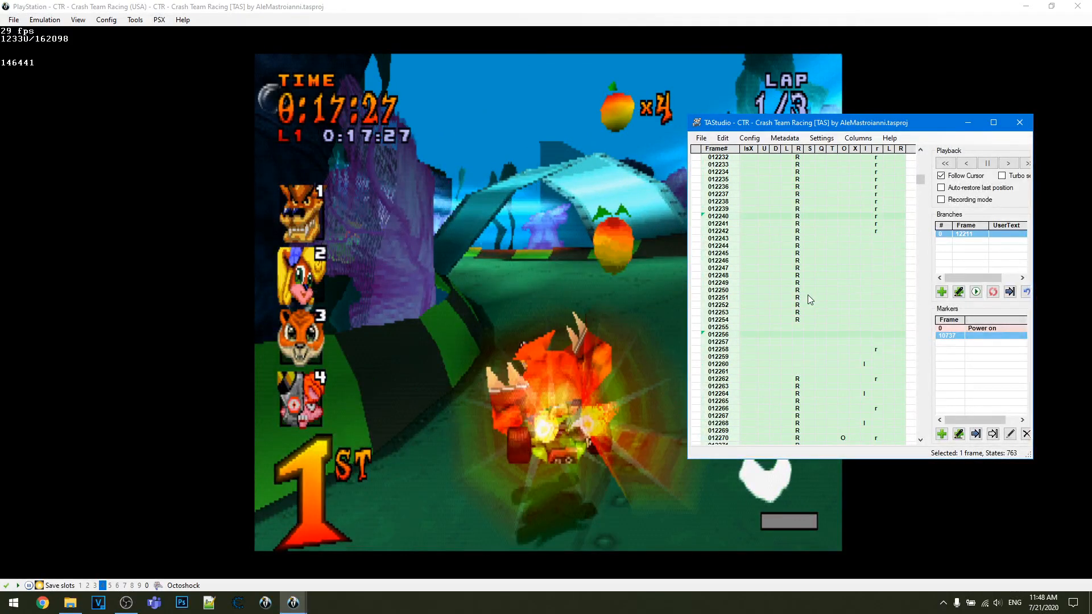
pyautogui.click(821, 305)
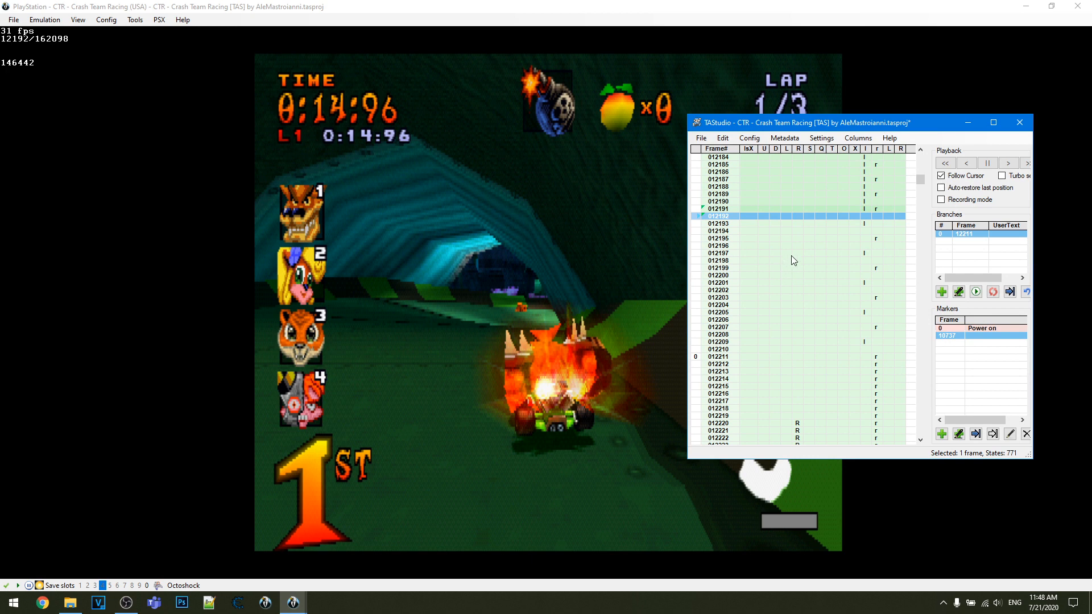
# - Try toggling individual l and r inputs on the frames between 12193 and 12199
pyautogui.scroll(2, 830, 260)
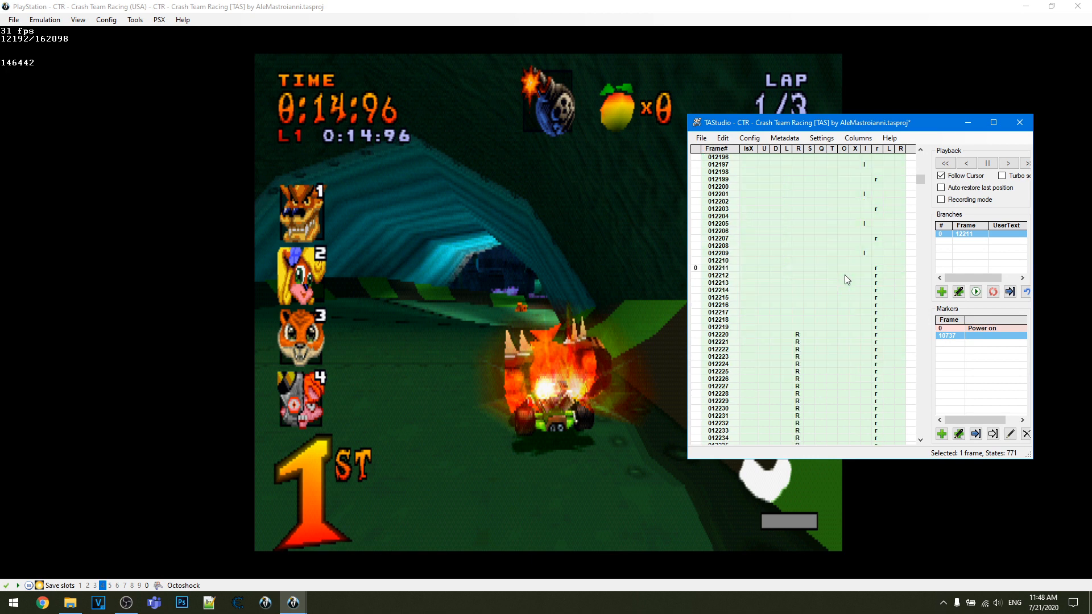
pyautogui.scroll(2, 824, 305)
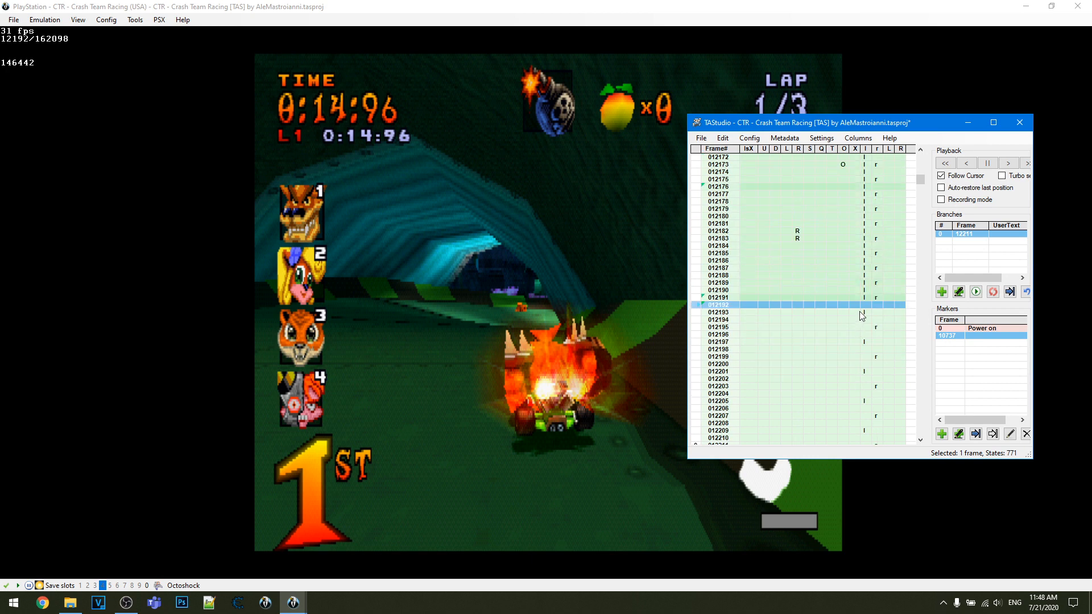
pyautogui.scroll(-6, 869, 311)
pyautogui.scroll(2, 870, 310)
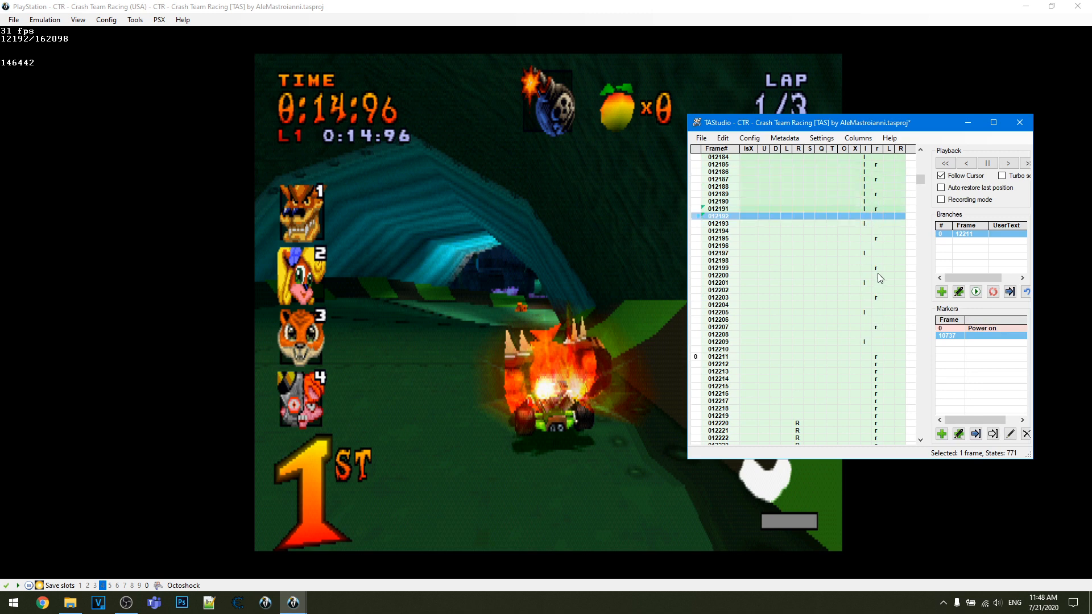
pyautogui.click(844, 217)
pyautogui.click(865, 224)
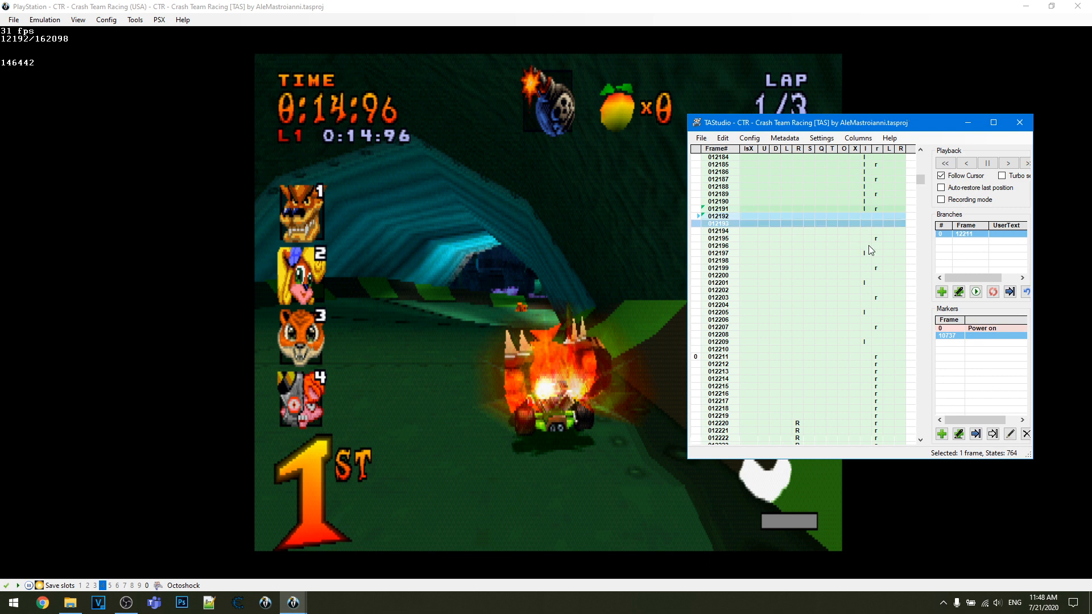
pyautogui.click(866, 238)
pyautogui.click(866, 225)
pyautogui.click(868, 238)
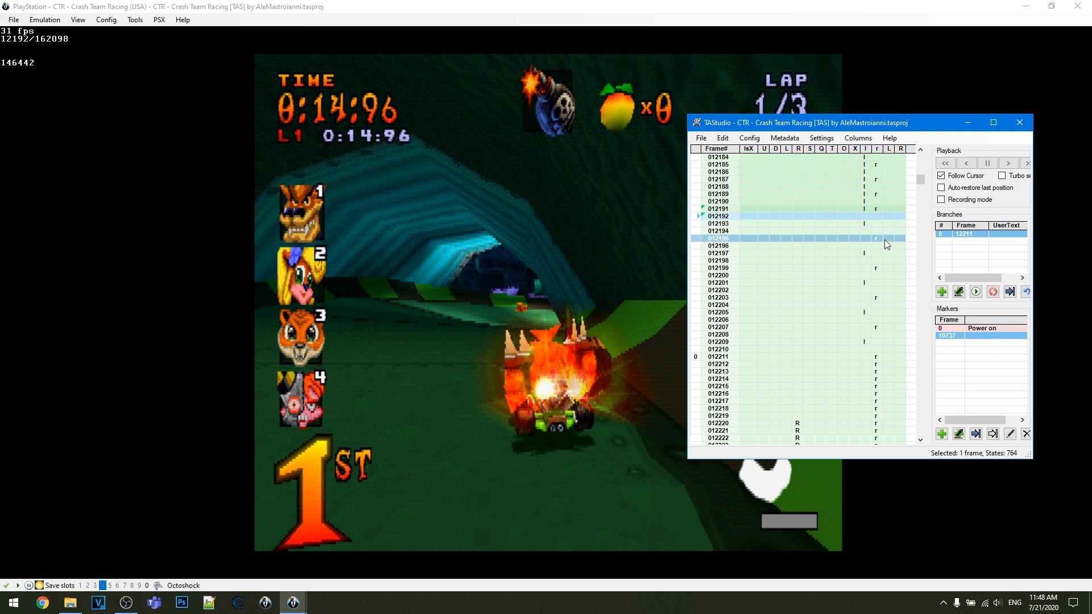
pyautogui.click(874, 268)
pyautogui.click(871, 224)
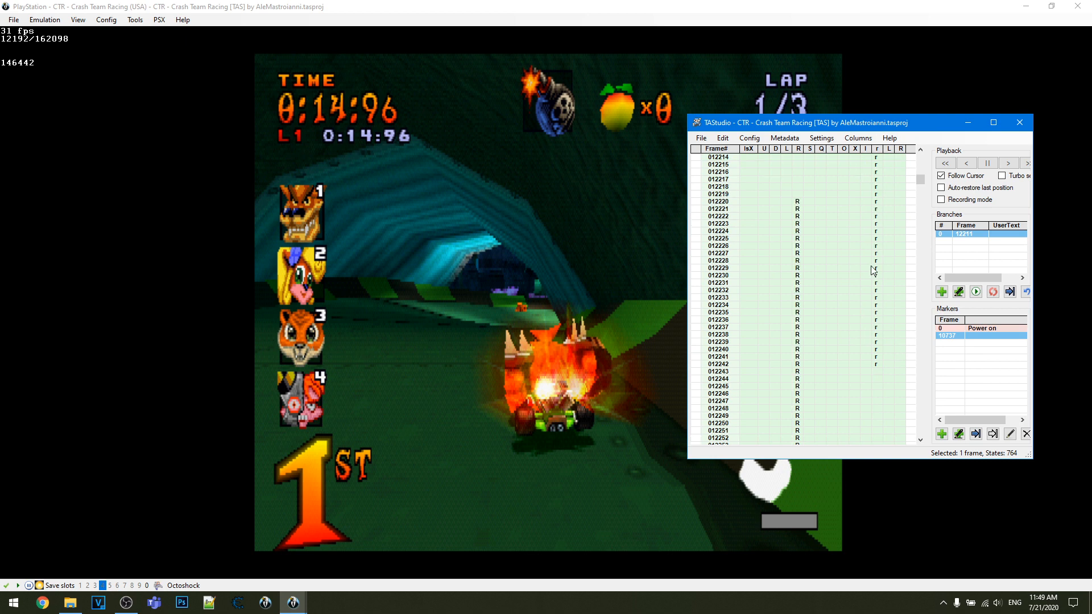
# - Fill the r input continuously over frames 12195 to 12199, and undo the fill
pyautogui.scroll(-12, 876, 273)
pyautogui.scroll(4, 777, 251)
pyautogui.scroll(10, 800, 277)
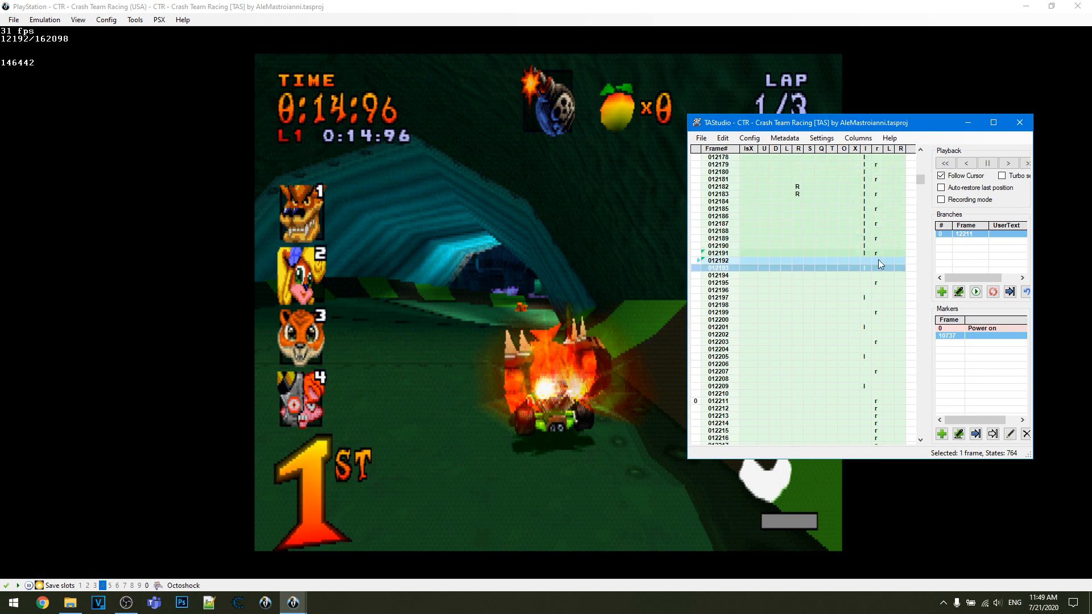
pyautogui.click(868, 297)
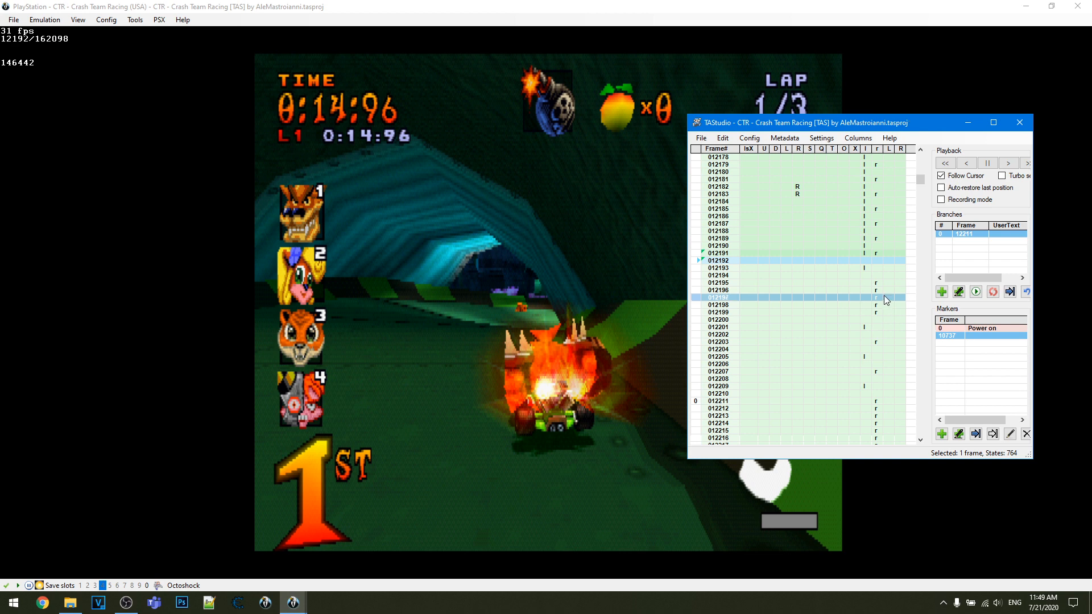
pyautogui.hotkey('ctrl', 'z')
# - Try painting a run of Triangle inputs from frame 12195 to about frame 12207 and erasing it again
pyautogui.click(831, 283)
pyautogui.moveTo(834, 292); pyautogui.dragTo(835, 370)
pyautogui.moveTo(831, 282); pyautogui.dragTo(832, 364)
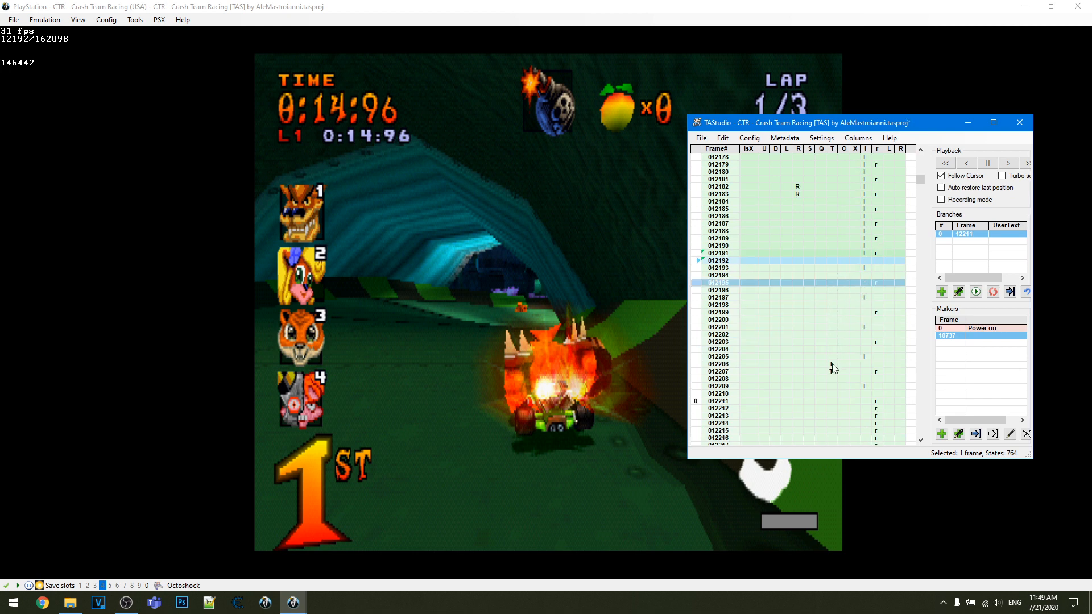
# - Try painting and clearing a run of X inputs starting at frame 12131
pyautogui.scroll(14, 837, 308)
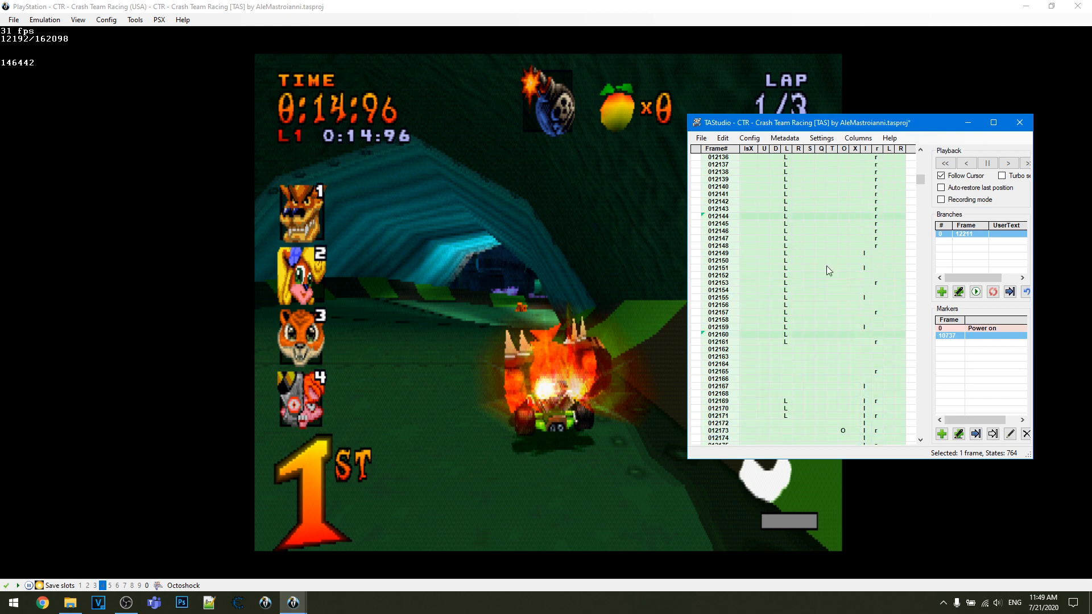
pyautogui.scroll(4, 831, 199)
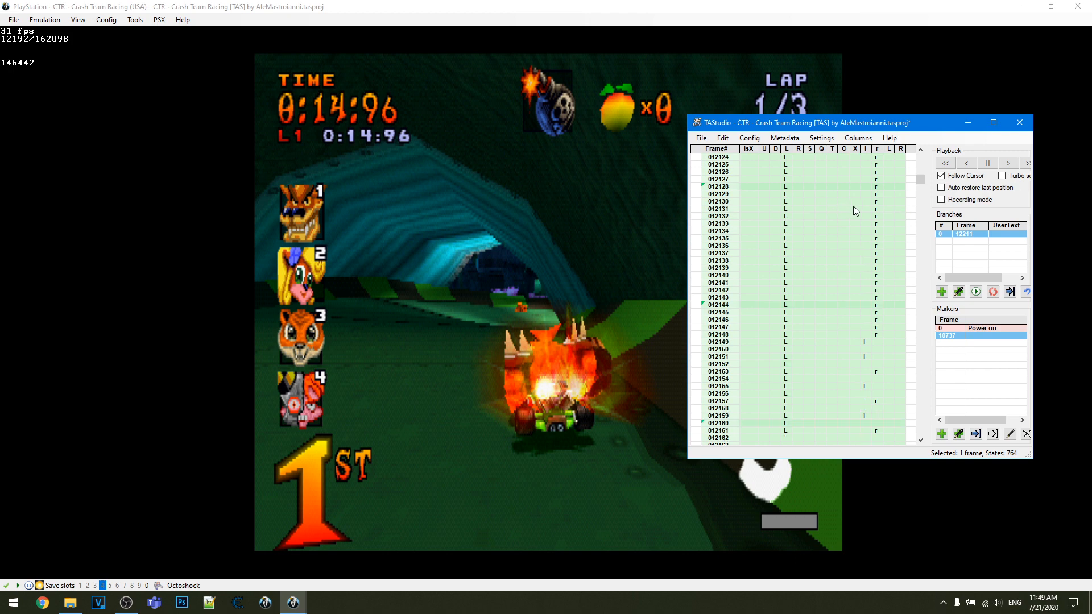
pyautogui.moveTo(854, 208); pyautogui.dragTo(853, 283)
pyautogui.moveTo(855, 216); pyautogui.dragTo(858, 291)
# - Paint Left inputs downward from frame 12184, just below the existing Right inputs
pyautogui.scroll(6, 834, 267)
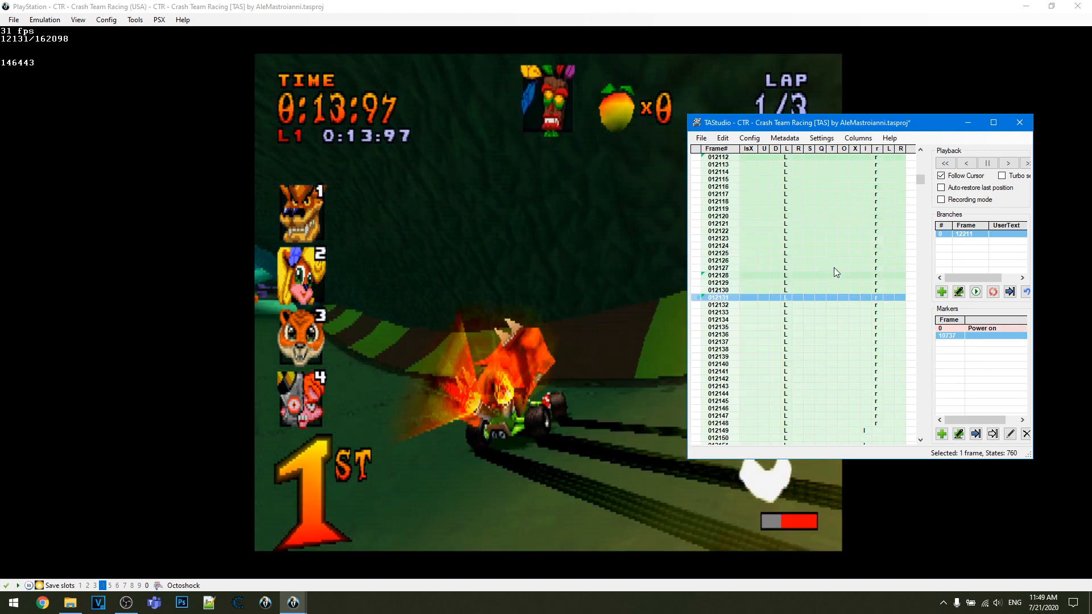
pyautogui.scroll(-10, 796, 250)
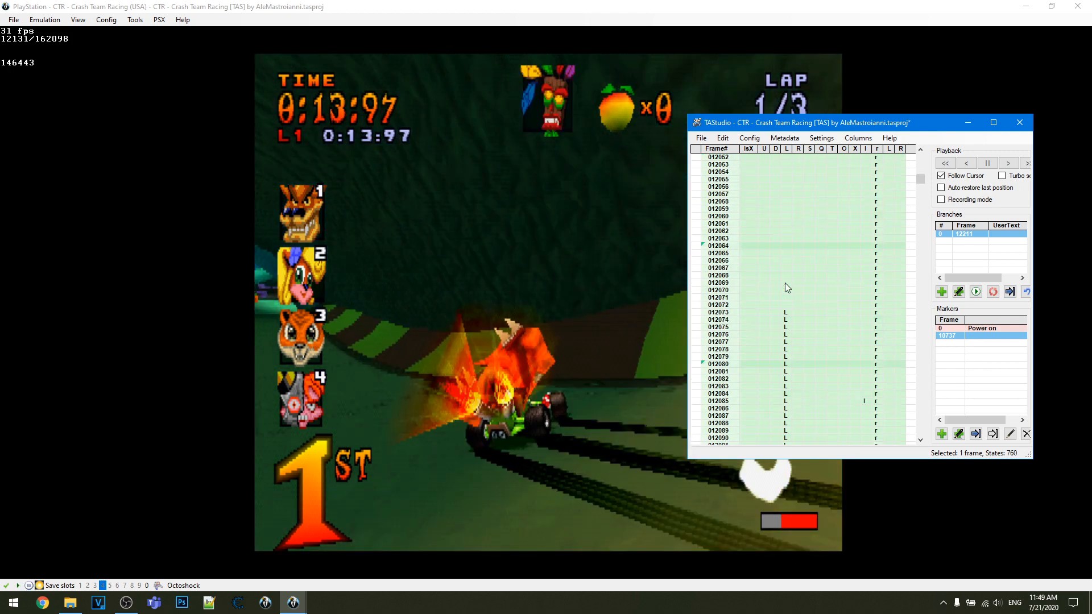
pyautogui.scroll(10, 883, 255)
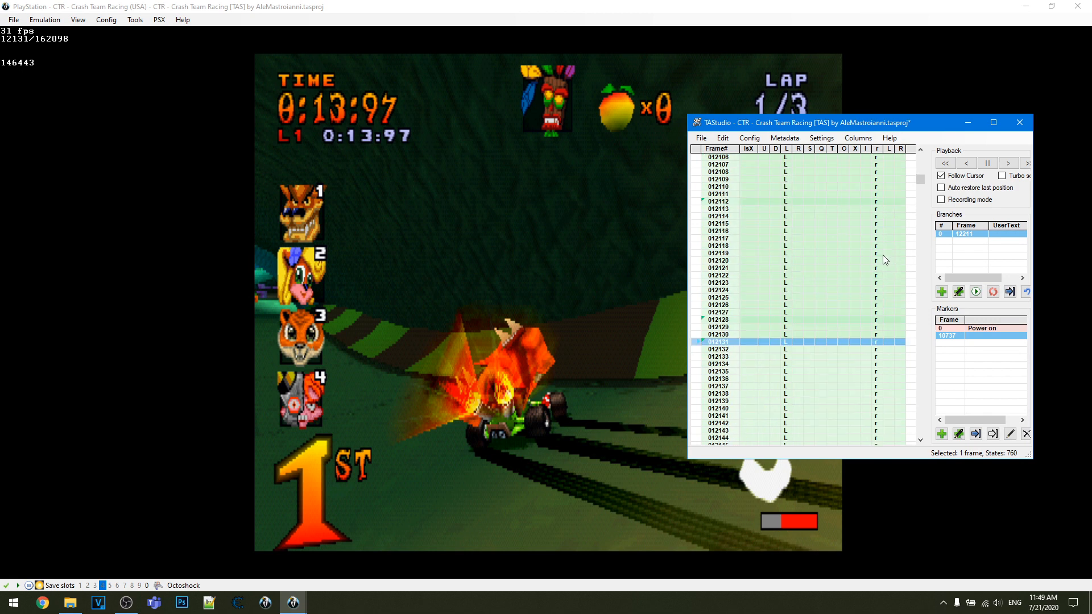
pyautogui.scroll(-4, 882, 254)
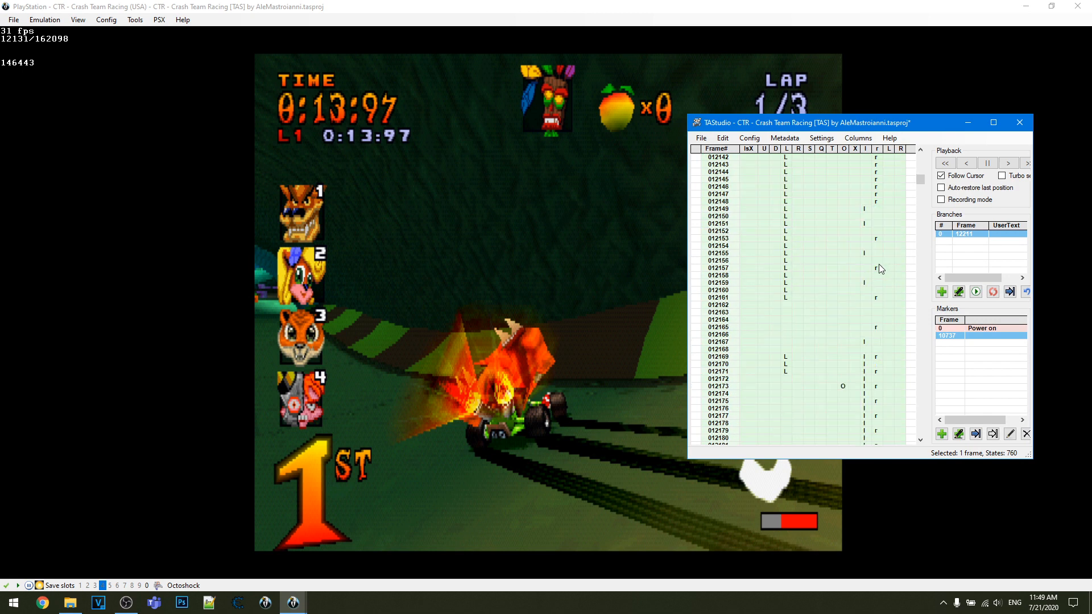
pyautogui.scroll(-16, 878, 264)
pyautogui.moveTo(786, 290)
pyautogui.mouseDown()
pyautogui.moveTo(797, 320)
pyautogui.moveTo(789, 357)
pyautogui.mouseUp()
pyautogui.click(810, 358)
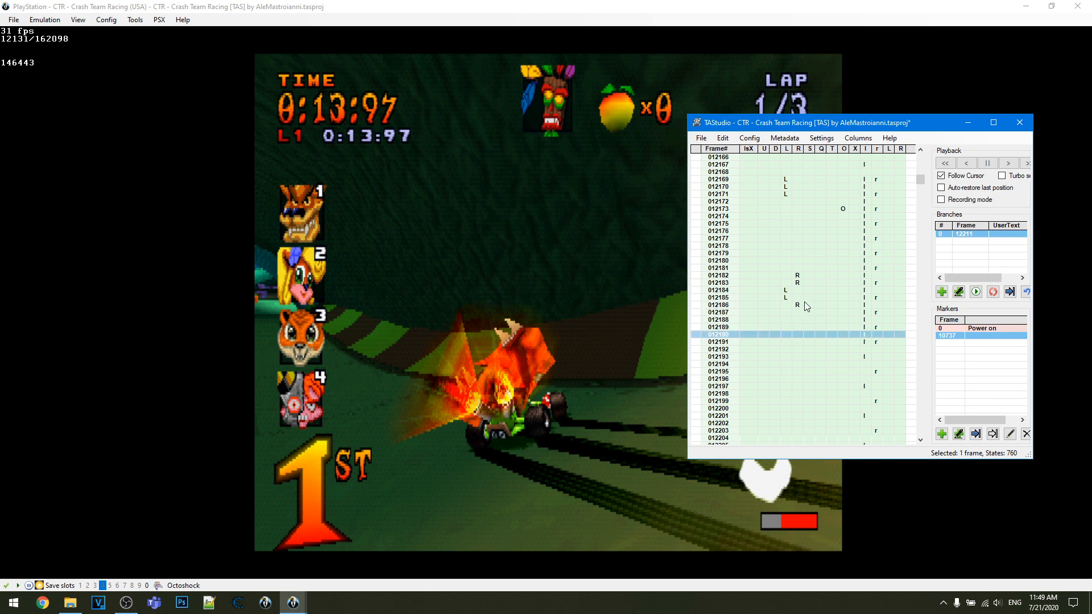
# - Clear the Left and Right inputs on frames 12182 to 12186 and the Circle input on frame 12173
pyautogui.click(798, 305)
pyautogui.moveTo(787, 290); pyautogui.dragTo(797, 282)
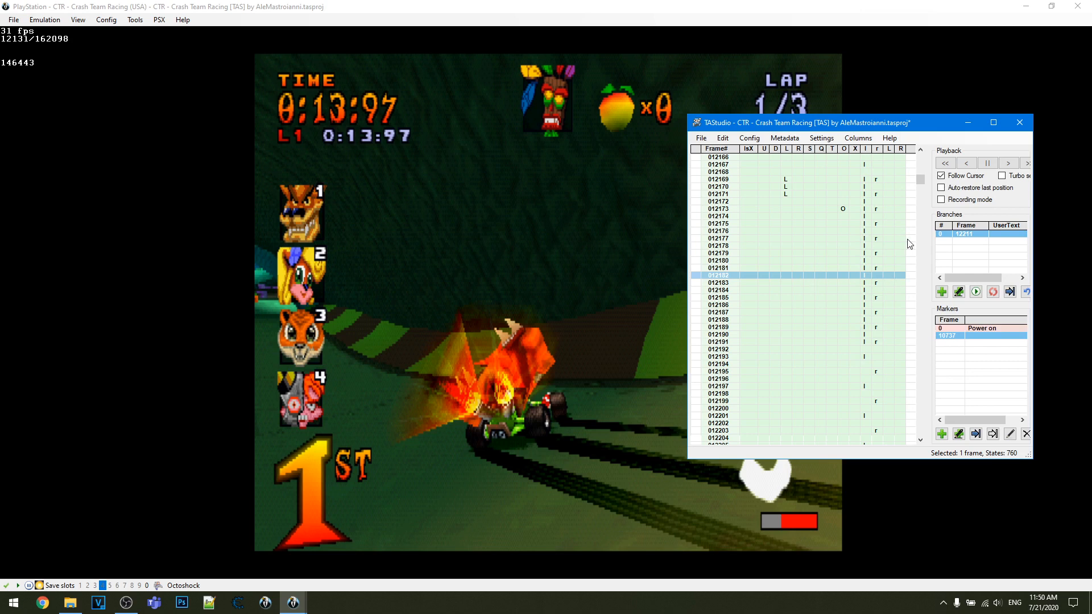
pyautogui.click(842, 207)
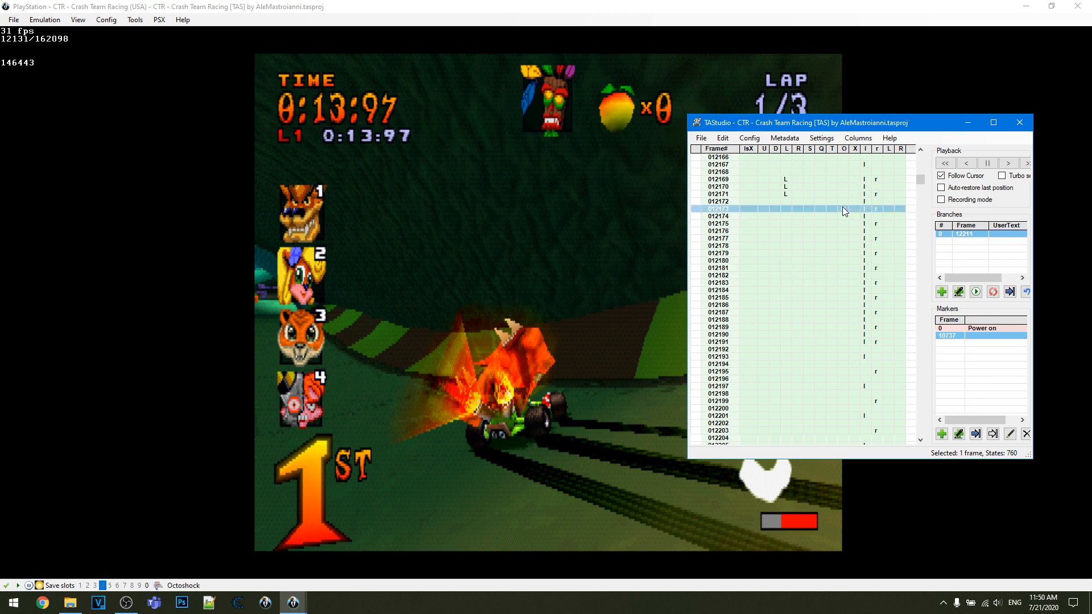
# - Enter 90 as the lsX analog value on frame 12263, and play the movie briefly up to frame 12160
pyautogui.scroll(-11, 843, 319)
pyautogui.scroll(-6, 842, 307)
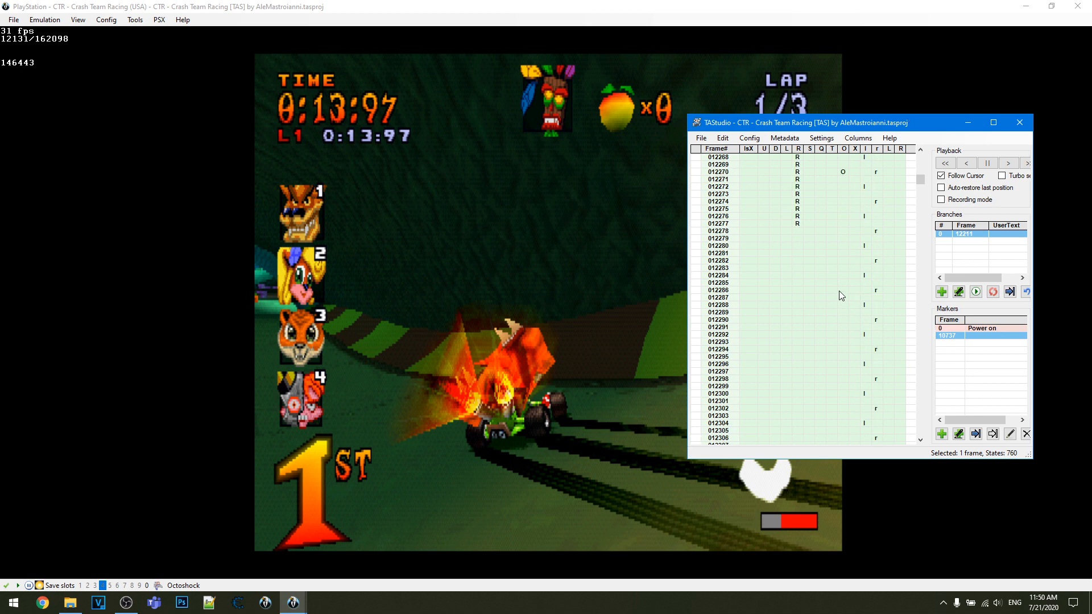
pyautogui.click(746, 252)
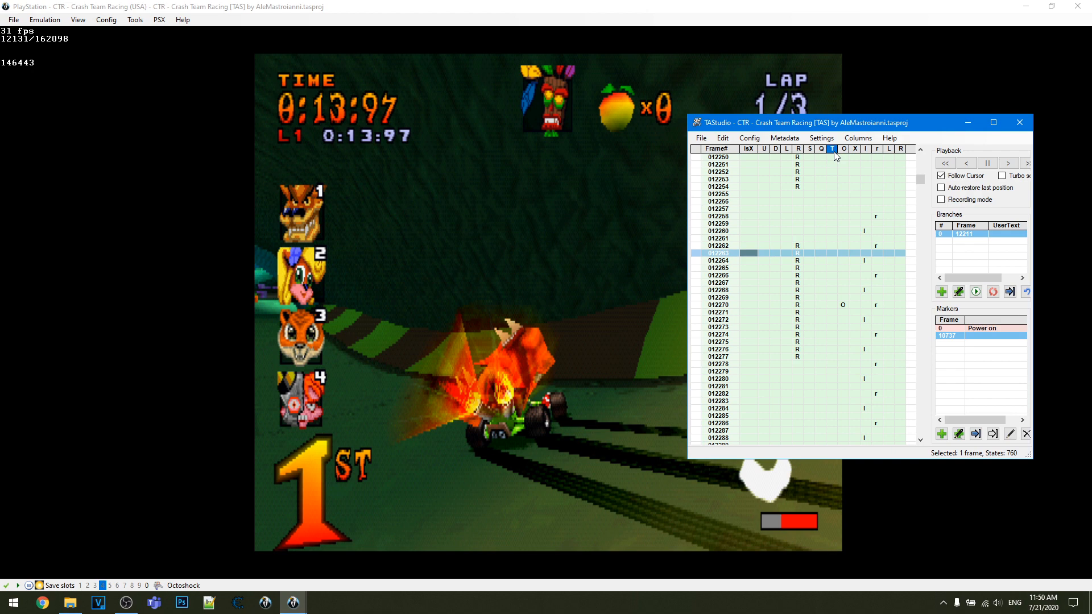
pyautogui.write('90')
pyautogui.press('Pause')
pyautogui.press('Pause')
# - Advance to frame 12161, load branch 0, and advance one frame to 12212
pyautogui.scroll(12, 759, 285)
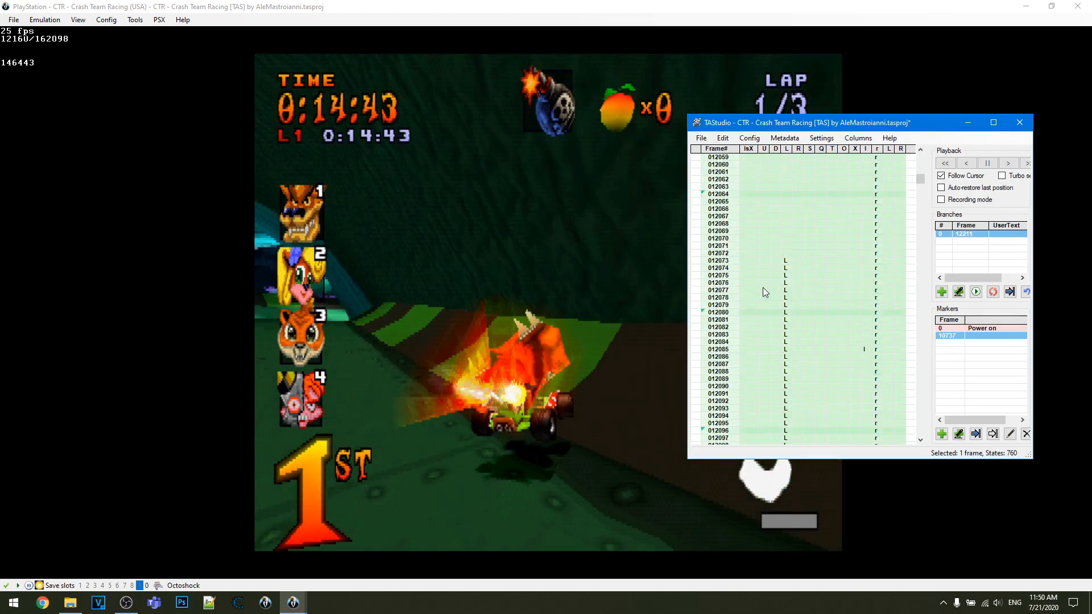
pyautogui.press('f')
pyautogui.scroll(-1, 776, 302)
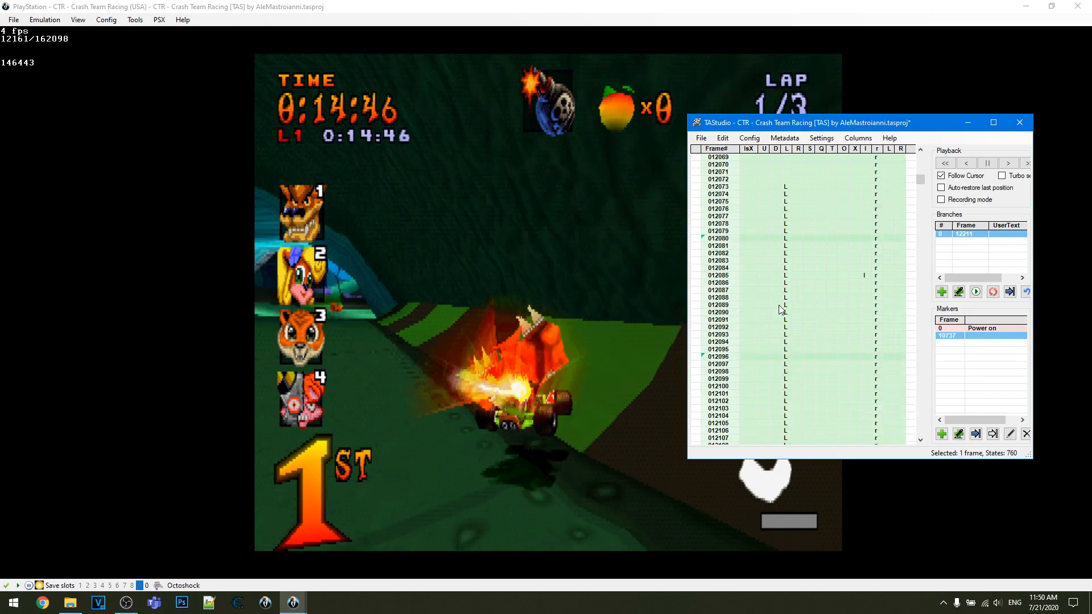
pyautogui.scroll(11, 780, 309)
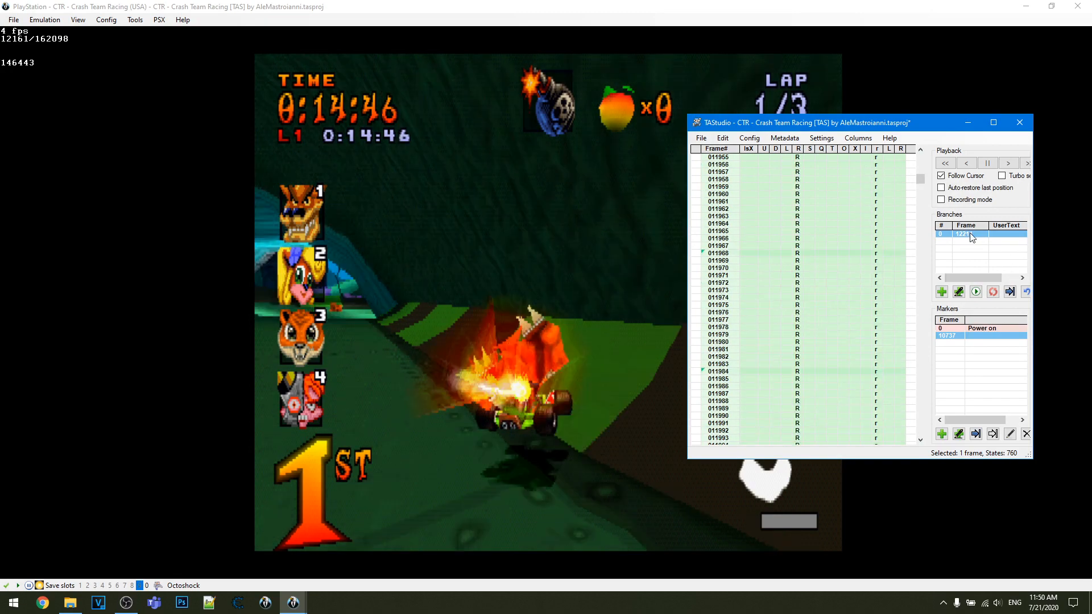
pyautogui.doubleClick(971, 238)
pyautogui.press('f')
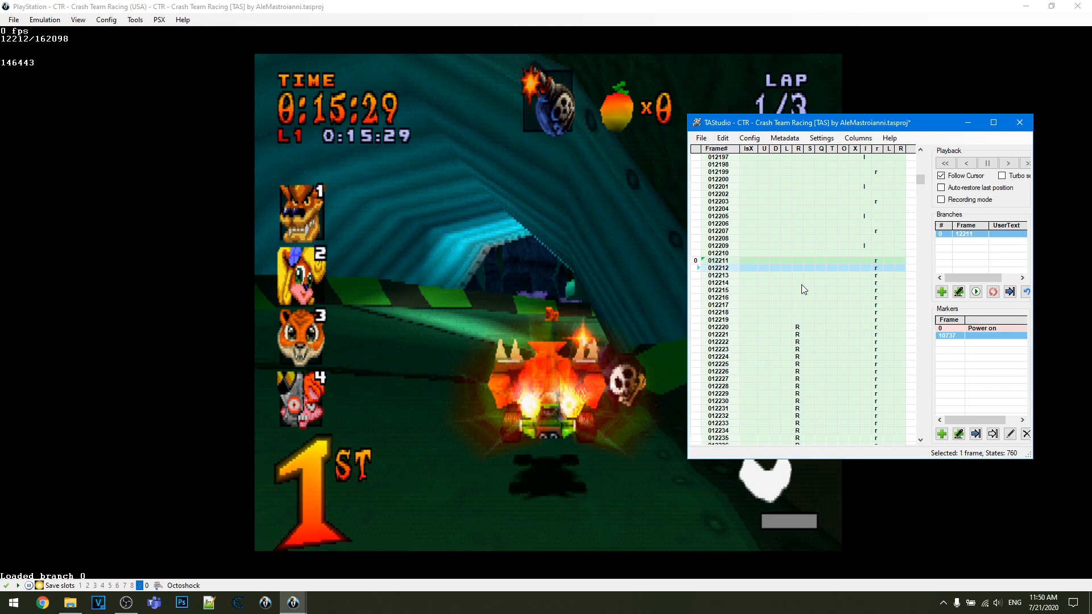
# - Open the lsX value on frame 12174 for editing, try a Left input on frame 12172, and reload branch 0
pyautogui.doubleClick(745, 259)
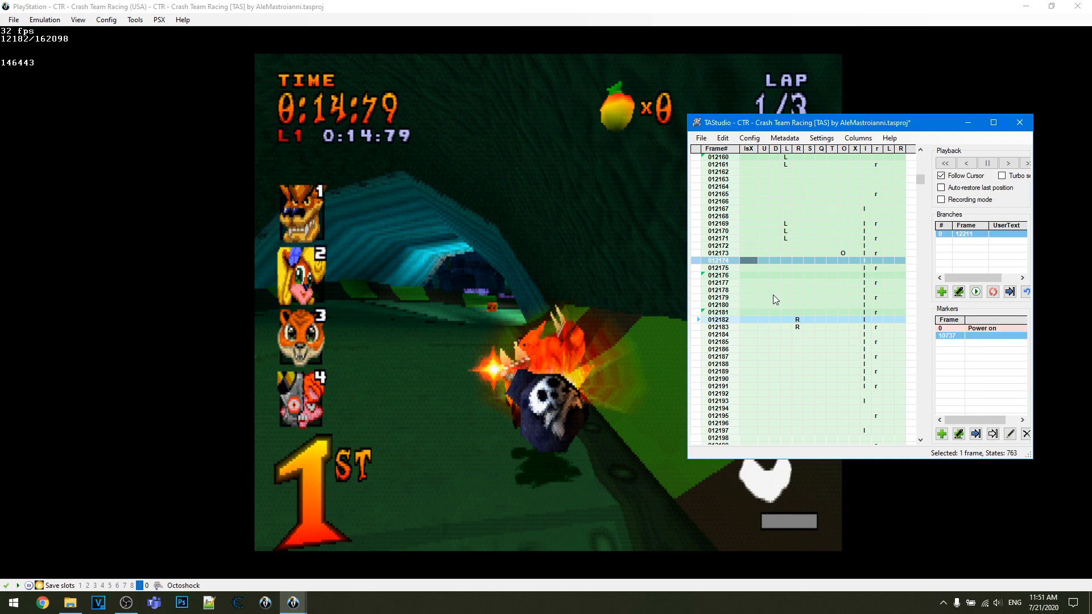
pyautogui.click(786, 247)
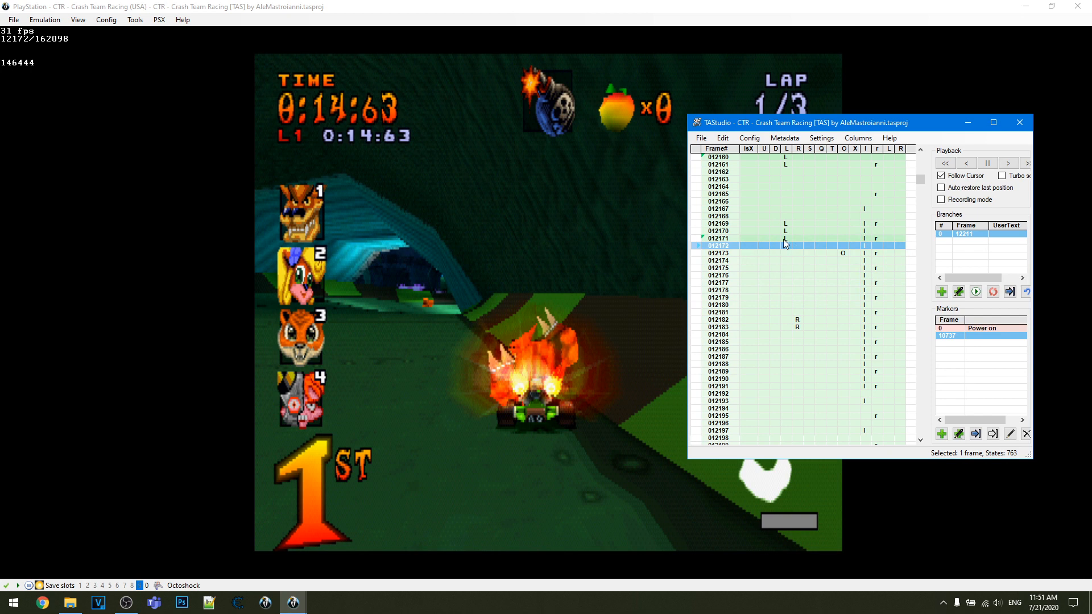
pyautogui.doubleClick(961, 234)
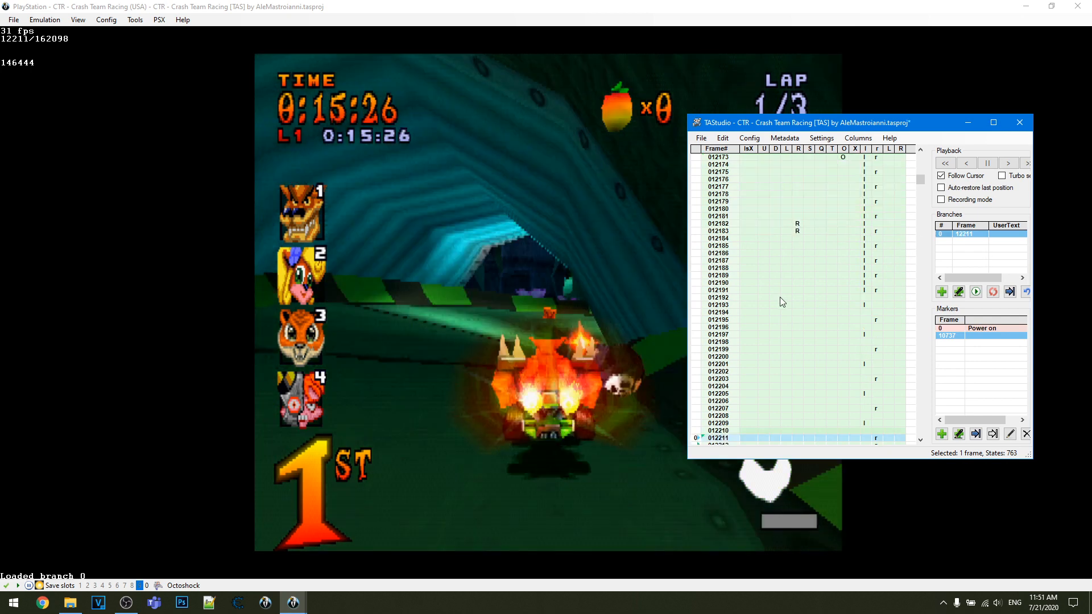
# - Replace the Right inputs on frames 12182 and 12183 with an lsX value of 255, and play through to frame 12274
pyautogui.click(799, 270)
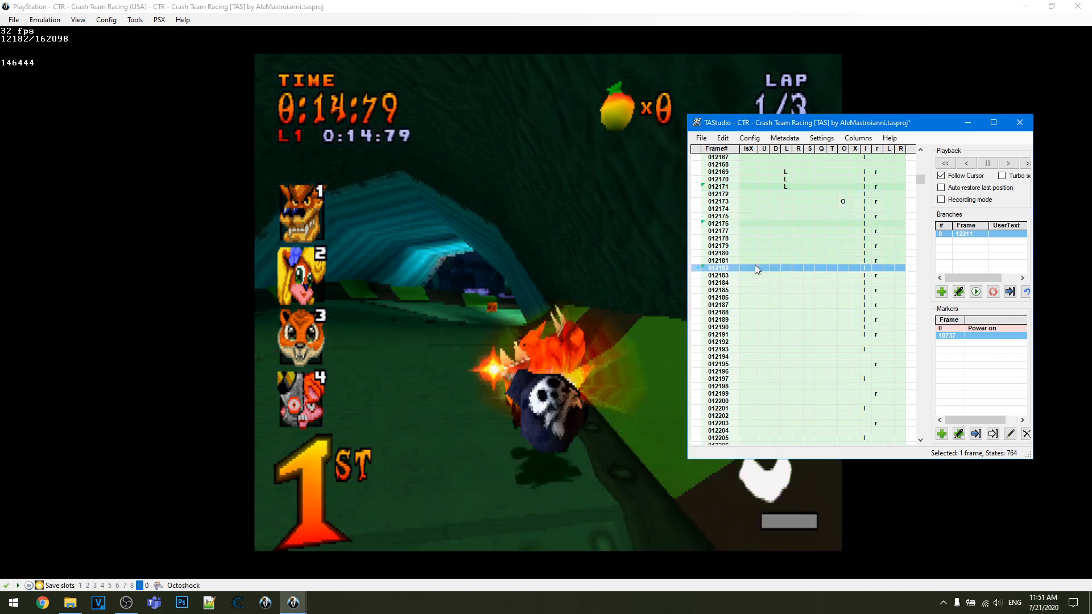
pyautogui.write('255')
pyautogui.moveTo(741, 268); pyautogui.dragTo(743, 275)
pyautogui.press('Pause')
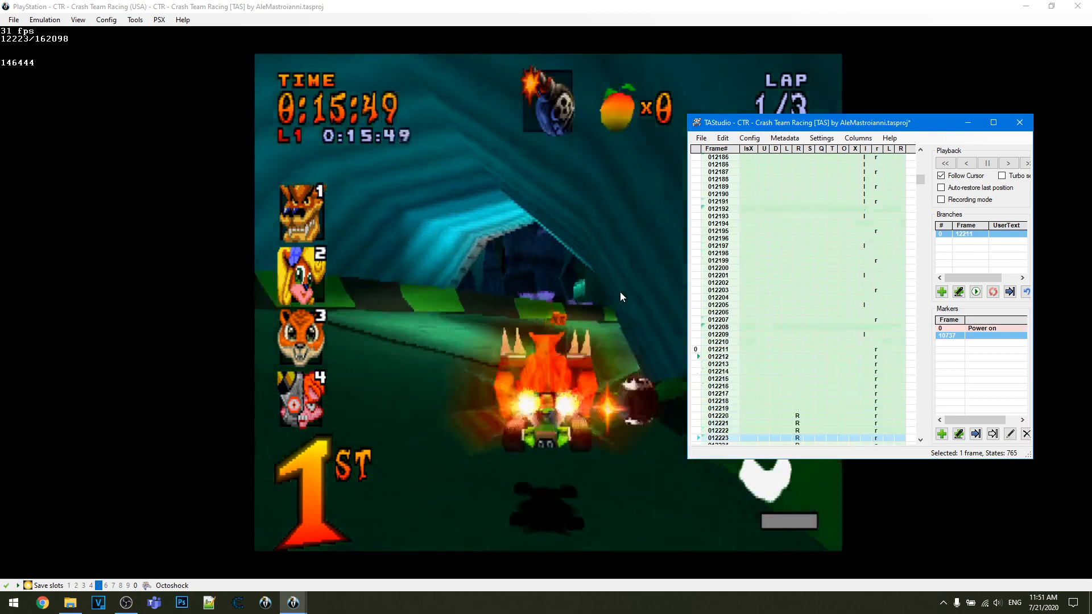
pyautogui.press('Pause')
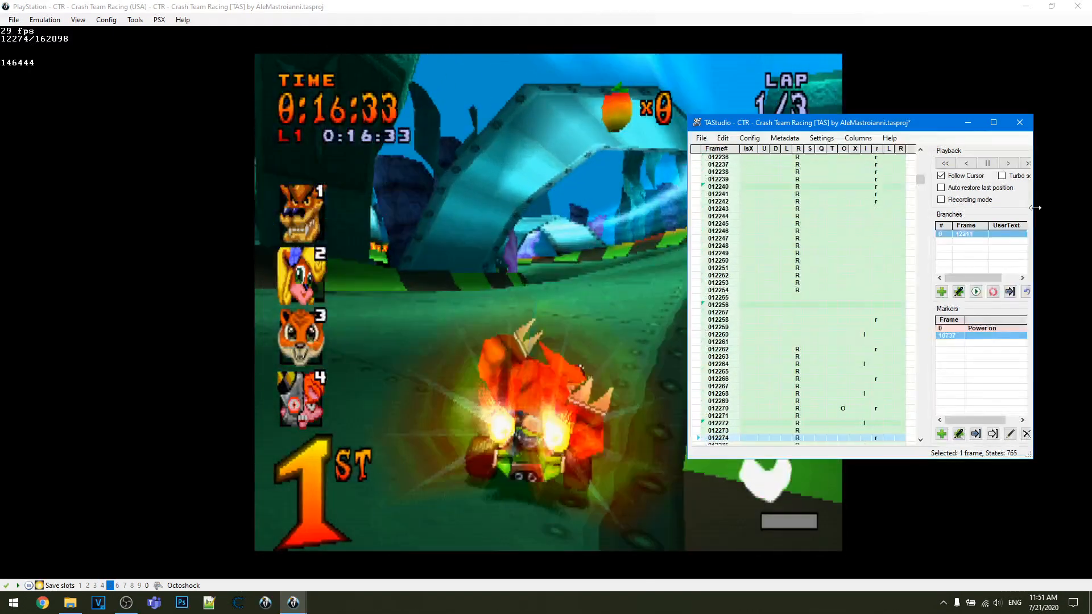
# - Load branch 0, and try an lsX value of 241 on frames 12178 to 12181
pyautogui.doubleClick(961, 234)
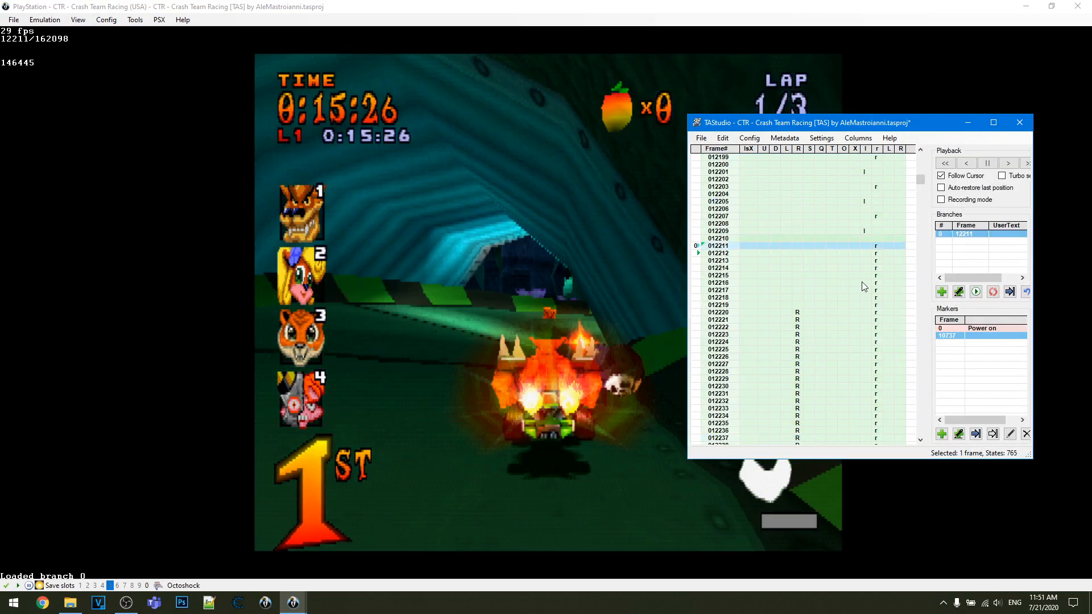
pyautogui.scroll(-5, 862, 283)
pyautogui.scroll(12, 864, 284)
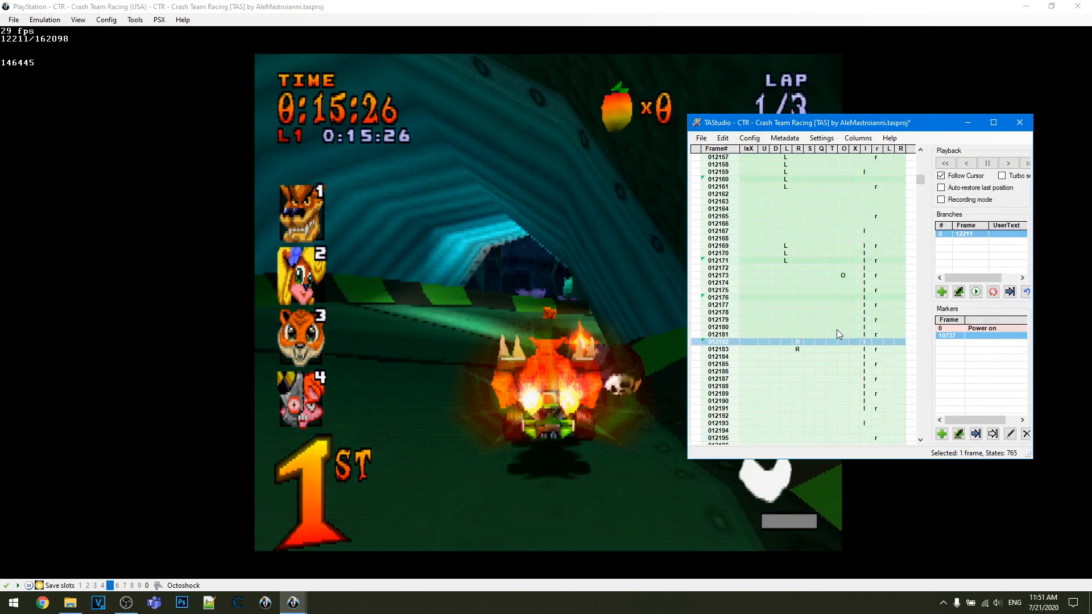
pyautogui.click(752, 334)
pyautogui.write('241')
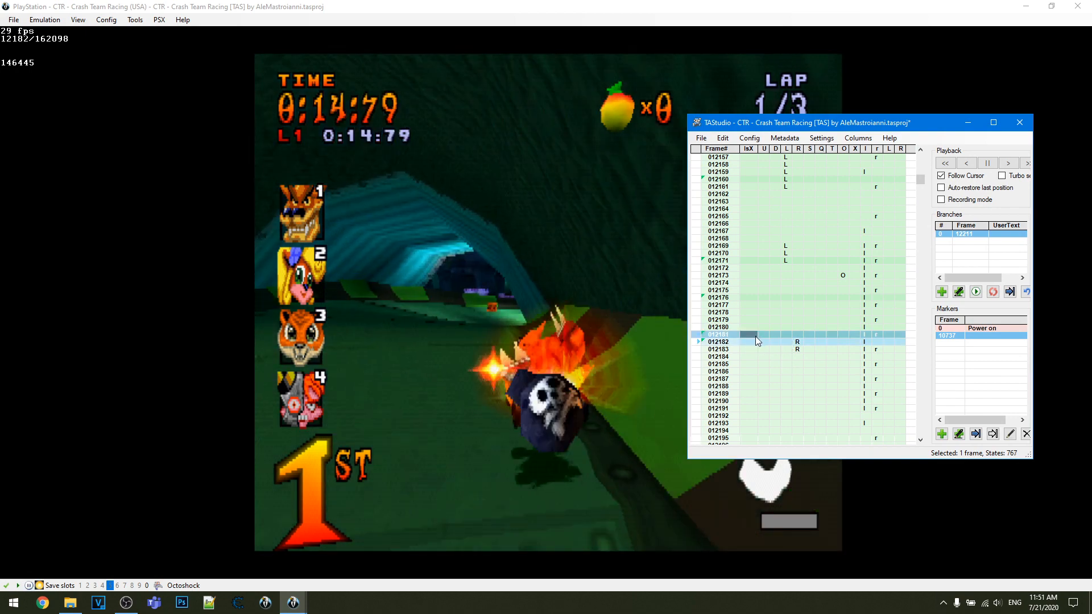
pyautogui.press('Return')
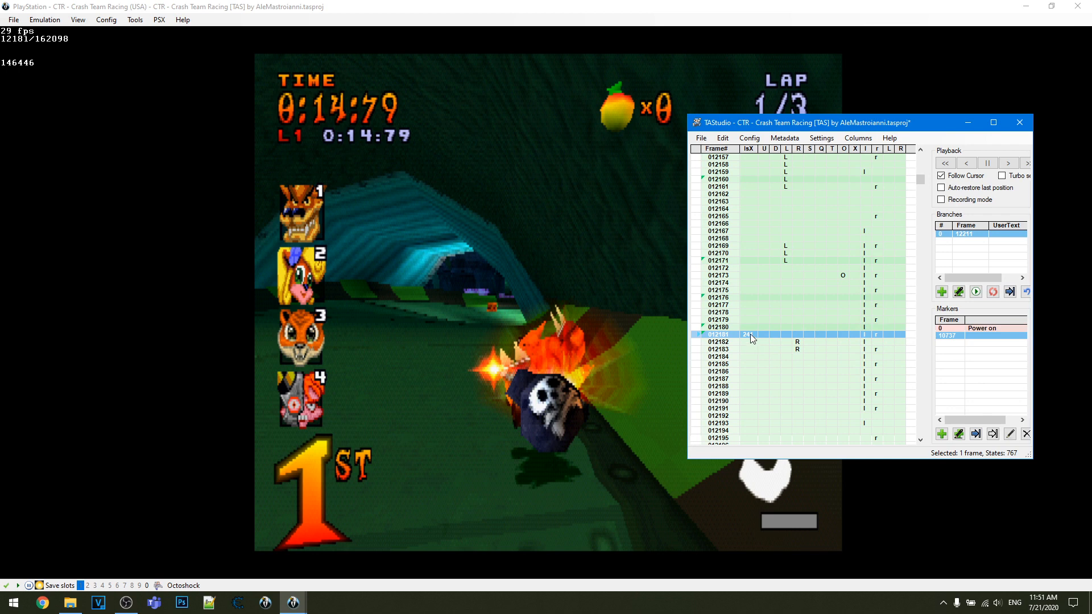
pyautogui.moveTo(749, 334); pyautogui.dragTo(747, 312)
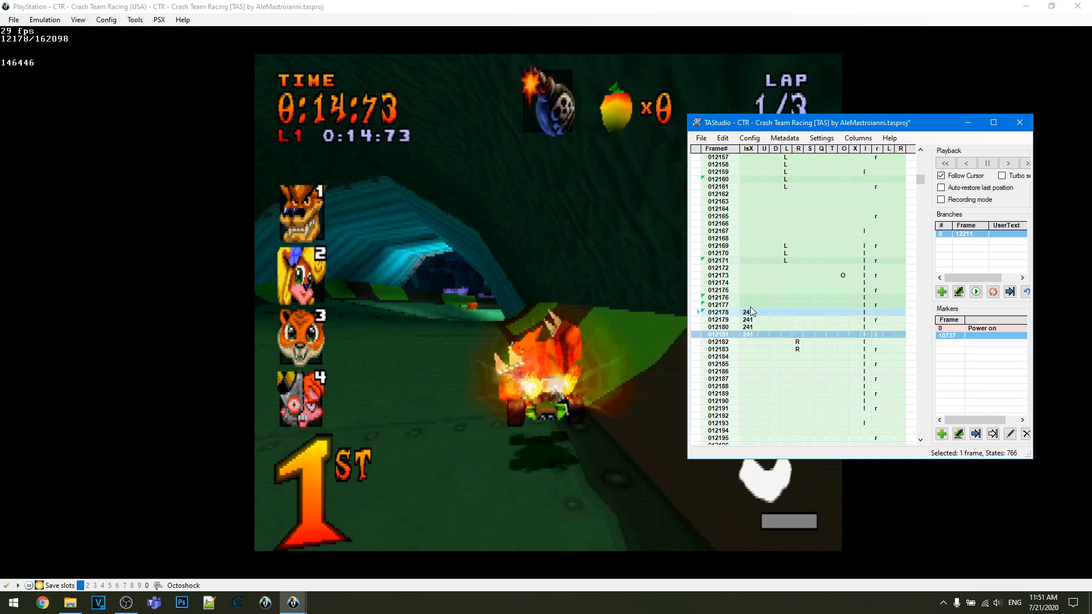
pyautogui.moveTo(751, 306); pyautogui.dragTo(752, 336)
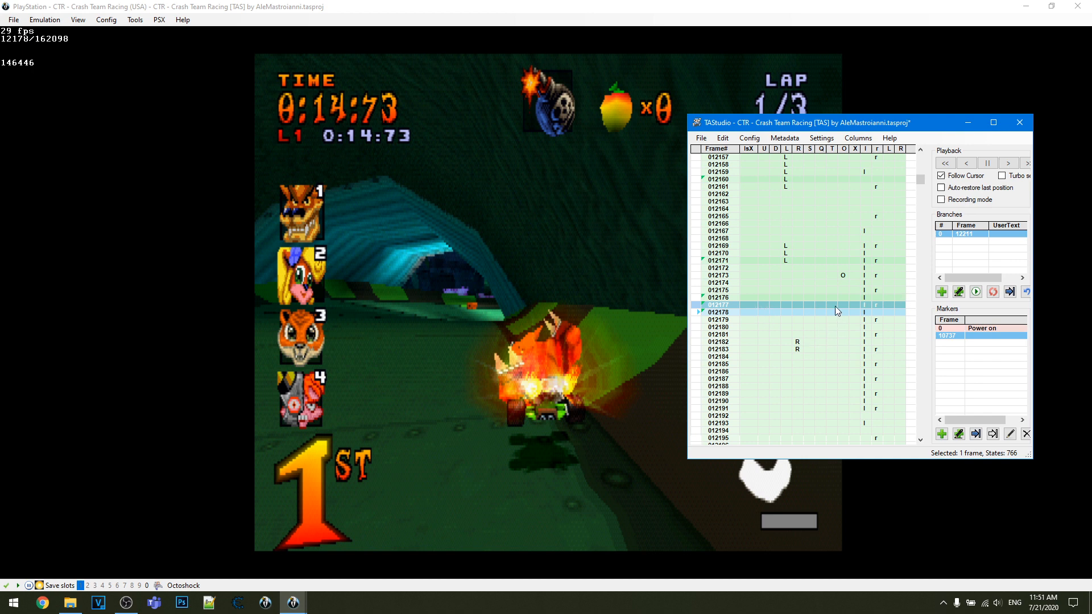
# - Set the TAStudio auto hold/fire mode to Custom Pattern and enable applying the pattern to painted input
pyautogui.scroll(-20, 836, 310)
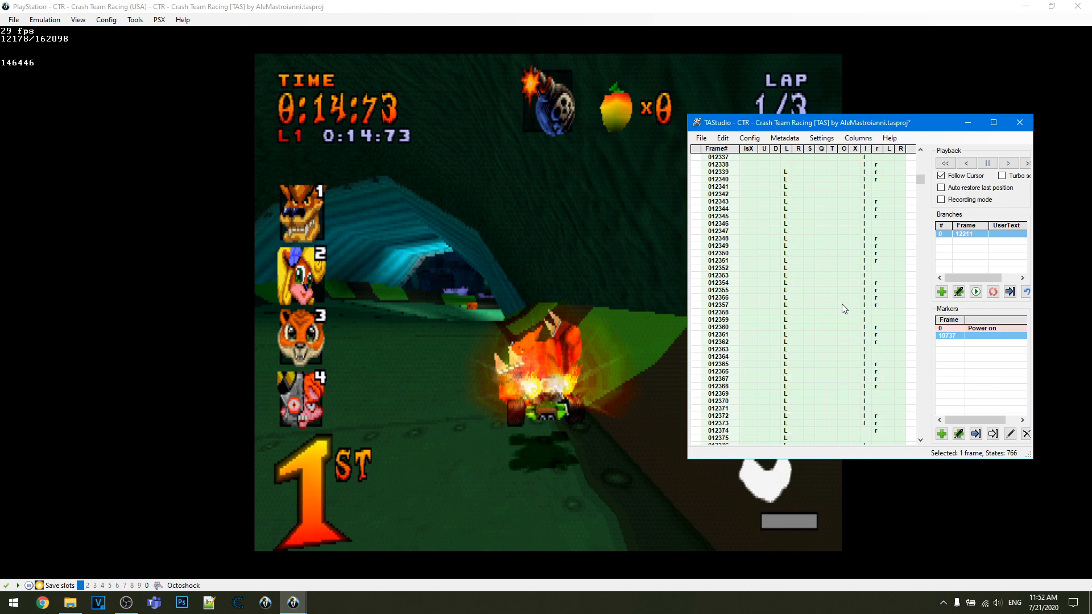
pyautogui.scroll(-12, 842, 307)
pyautogui.click(728, 335)
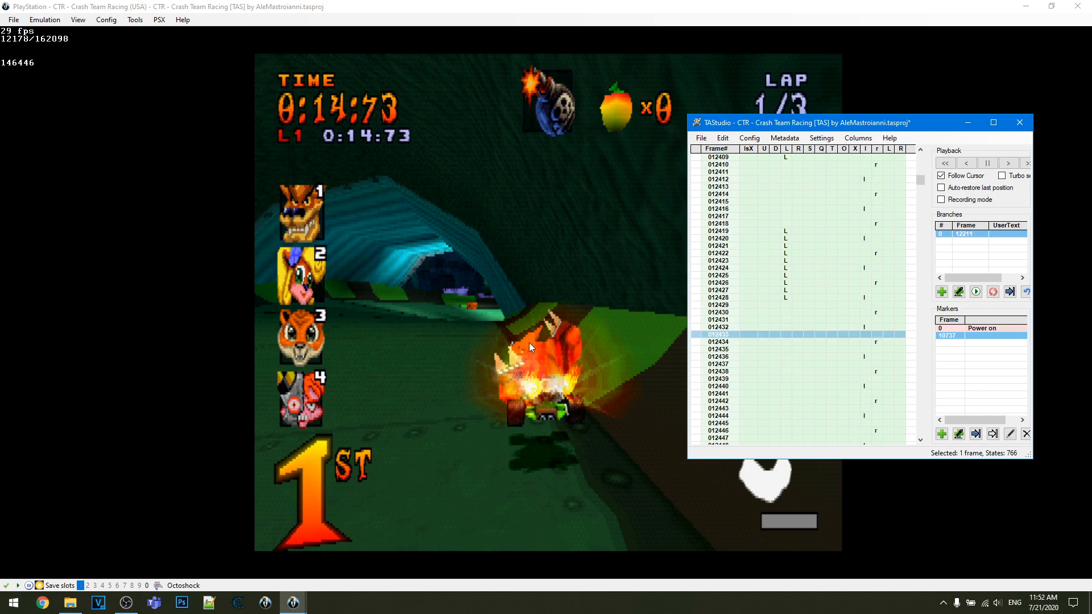
pyautogui.click(114, 21)
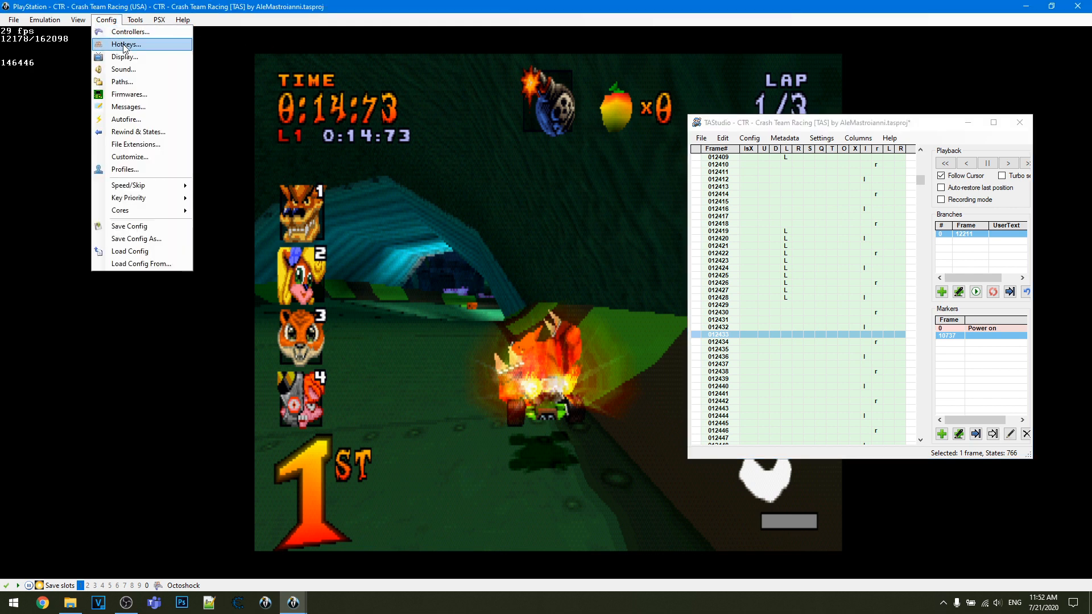
pyautogui.click(258, 2)
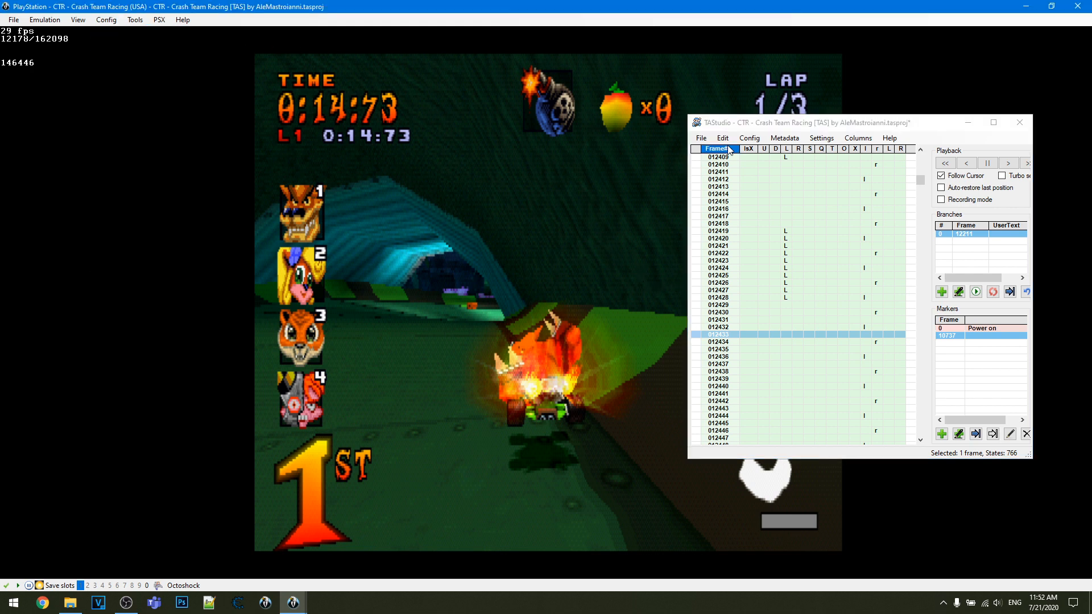
pyautogui.click(759, 138)
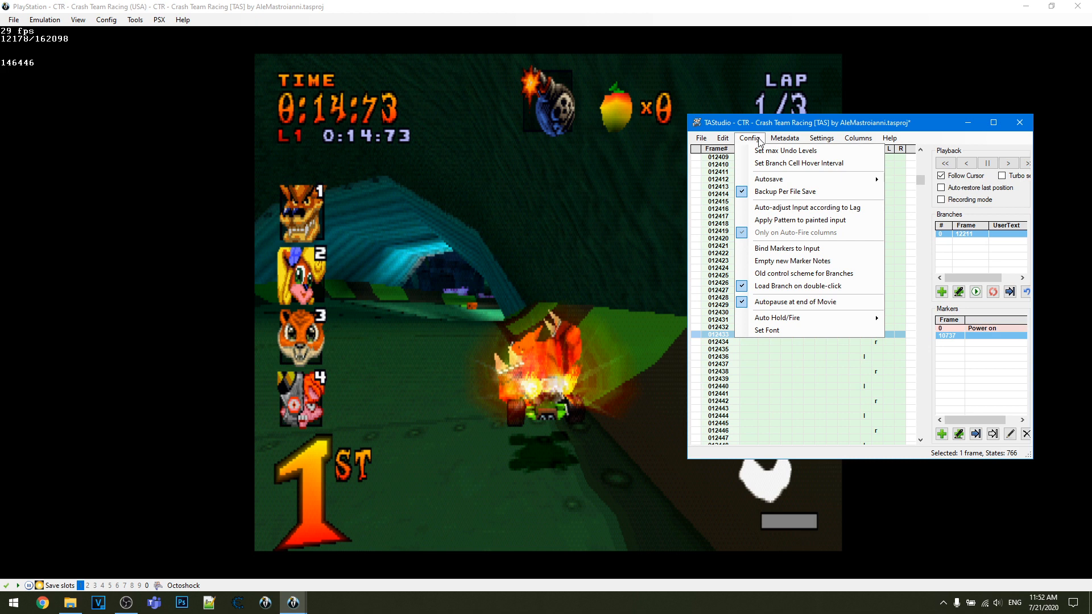
pyautogui.moveTo(789, 323)
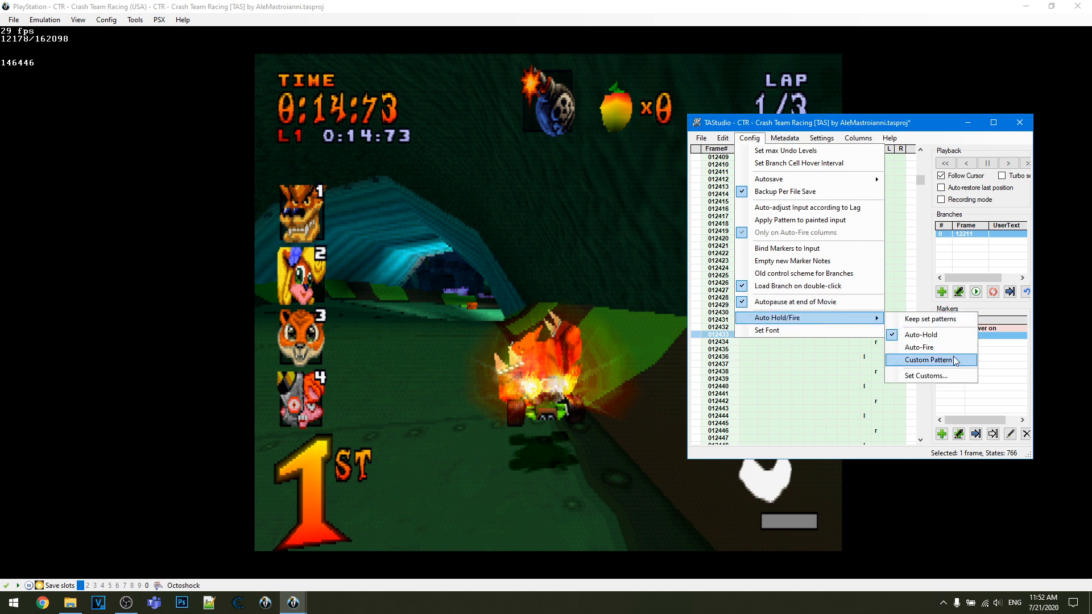
pyautogui.click(928, 360)
pyautogui.click(756, 139)
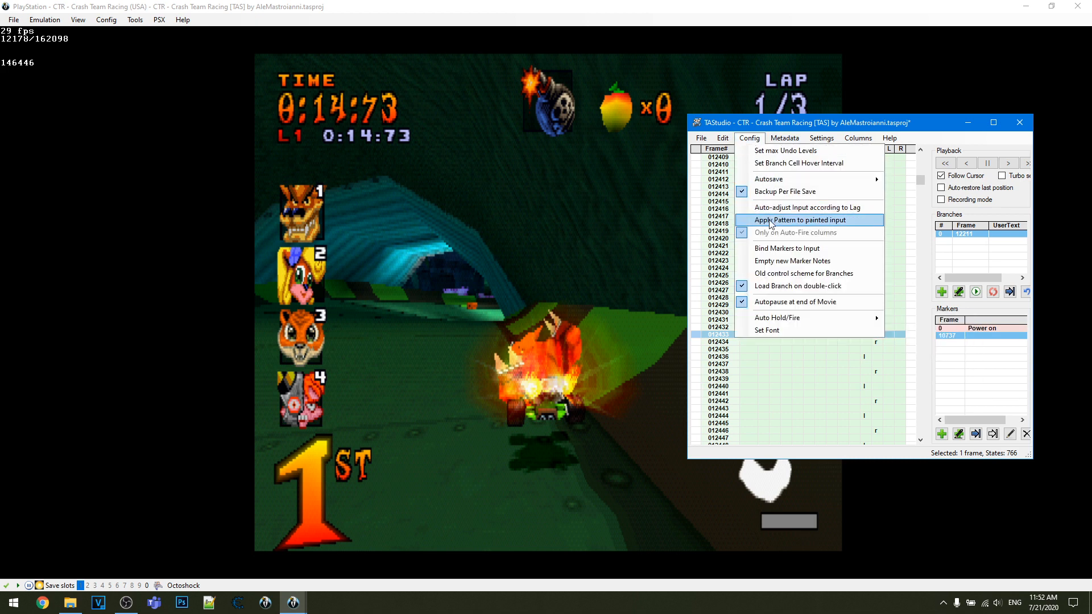
pyautogui.click(749, 220)
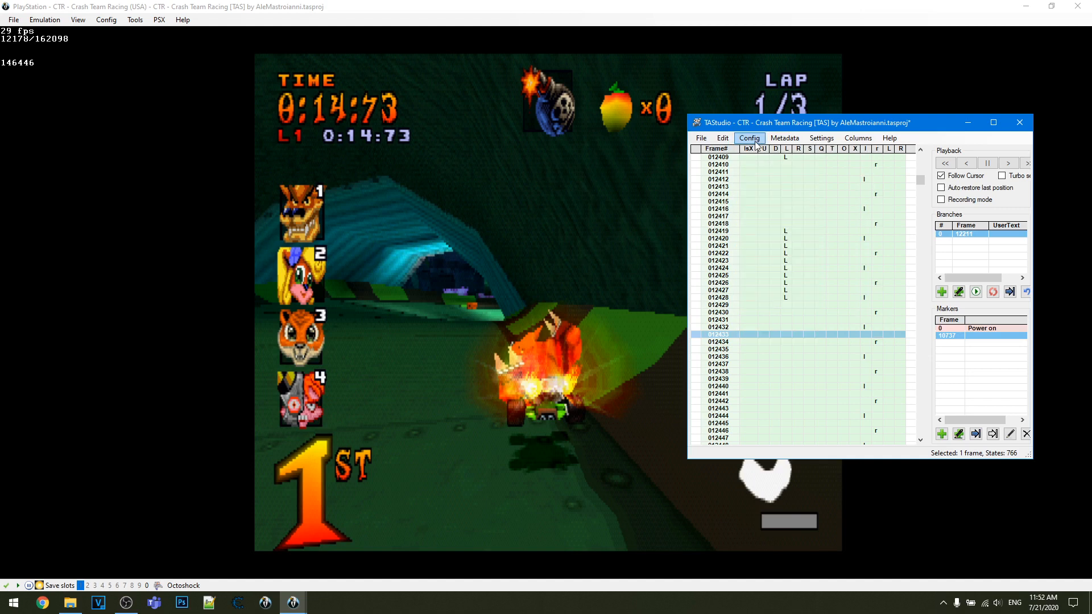
# - Define the custom P1 R1 pattern with one frame on followed by three frames off
pyautogui.click(749, 138)
pyautogui.moveTo(783, 317)
pyautogui.click(926, 376)
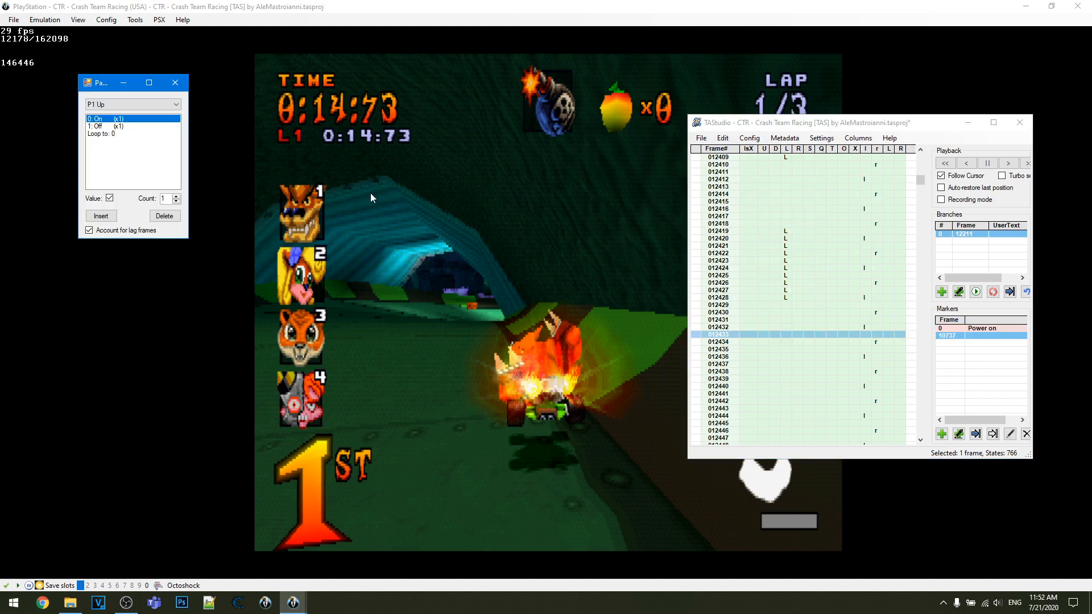
pyautogui.click(140, 104)
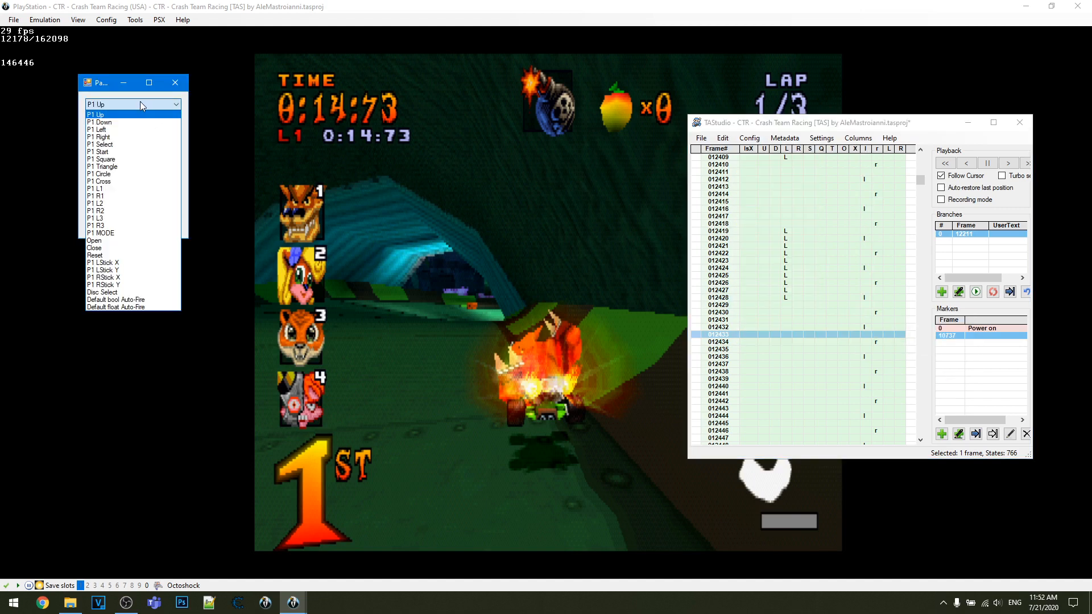
pyautogui.click(120, 196)
pyautogui.click(109, 126)
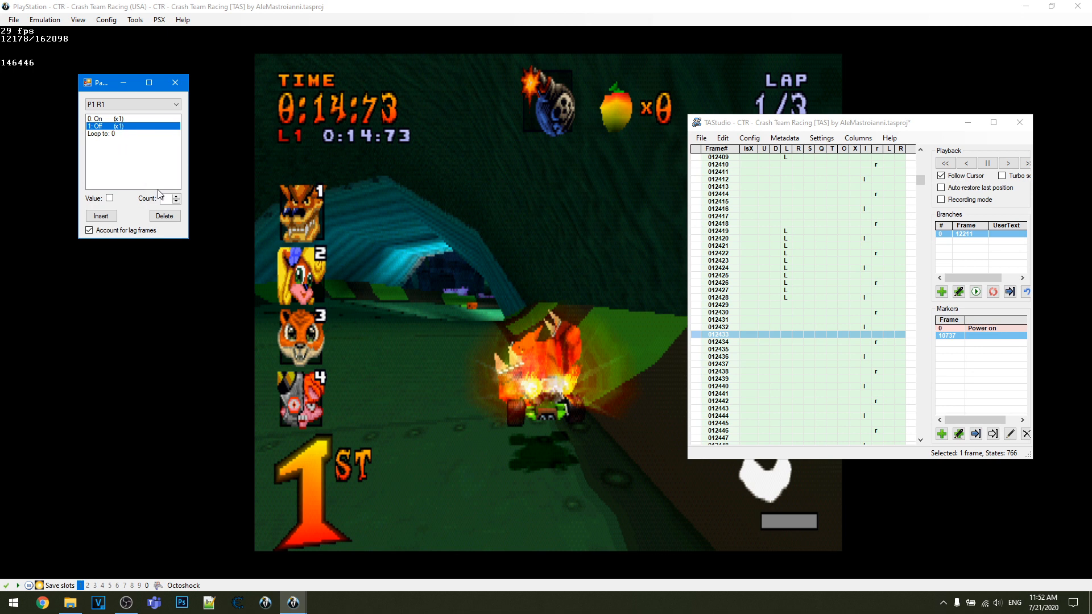
pyautogui.moveTo(169, 199); pyautogui.dragTo(35, 184)
pyautogui.write('3')
pyautogui.click(131, 118)
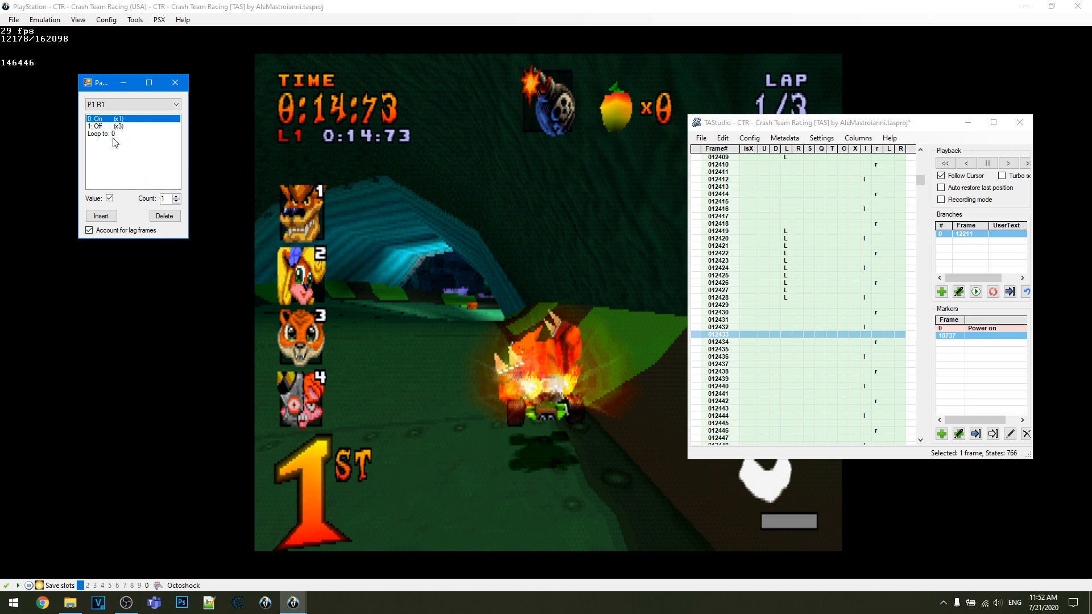
pyautogui.click(175, 83)
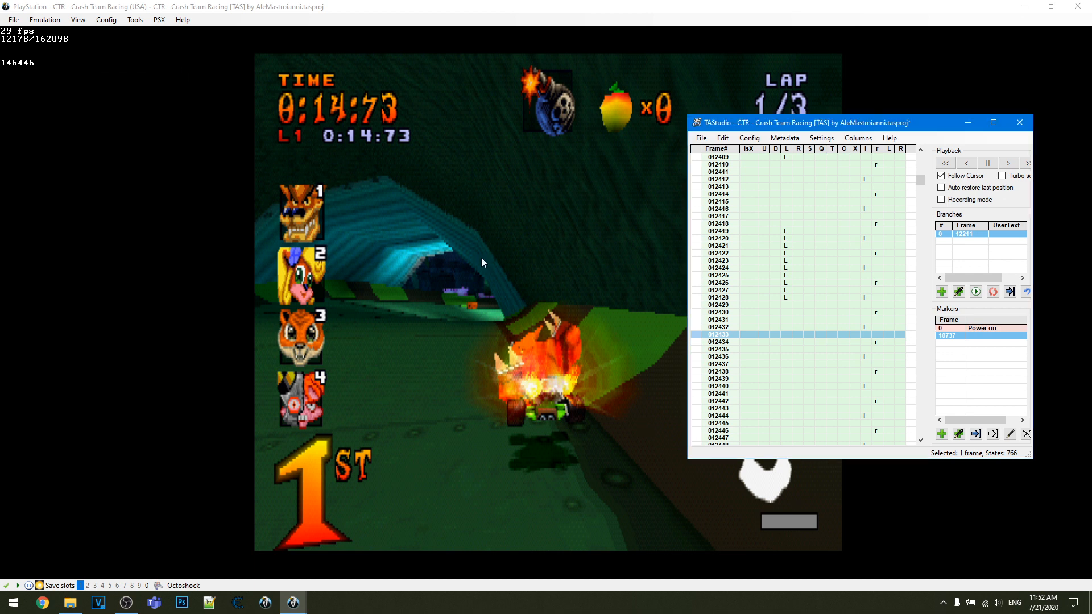
# - Paint an L2 input pattern on every second frame from frame 12412 to frame 12426
pyautogui.click(879, 254)
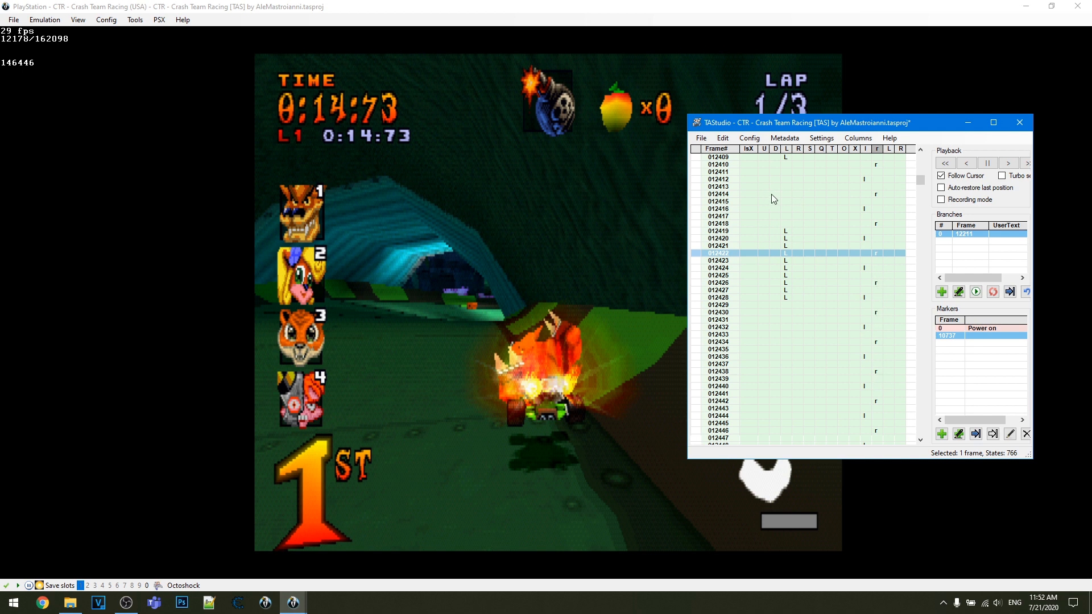
pyautogui.click(863, 238)
pyautogui.moveTo(889, 179); pyautogui.dragTo(896, 298)
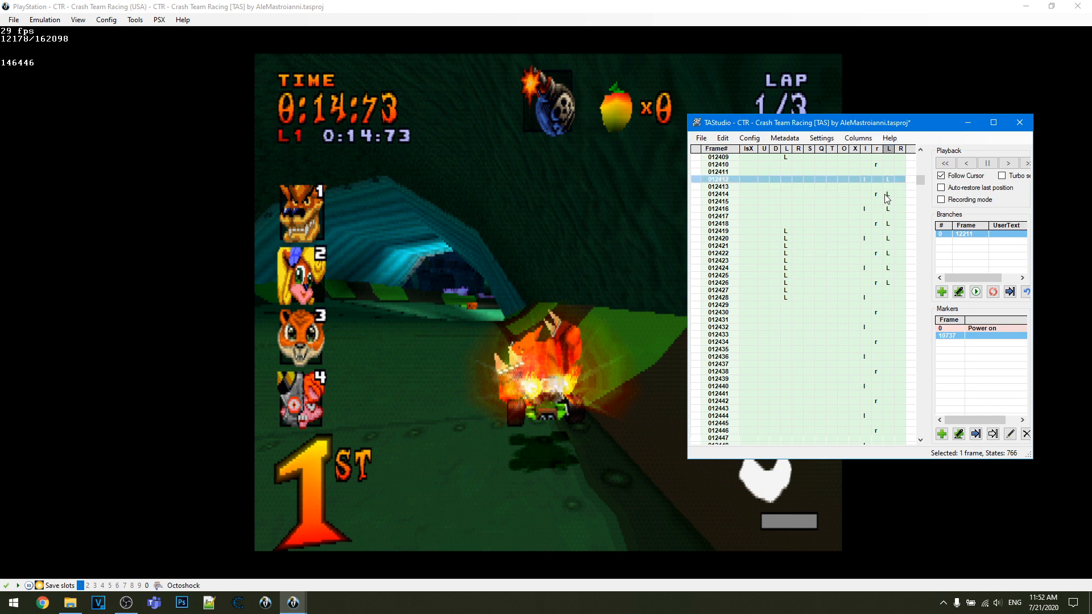
# - Remove the painted L2 inputs and insert seven blank frames at frame 12412, with a Left input on frame 12418
pyautogui.click(892, 155)
pyautogui.moveTo(895, 179); pyautogui.dragTo(890, 228)
pyautogui.click(785, 224)
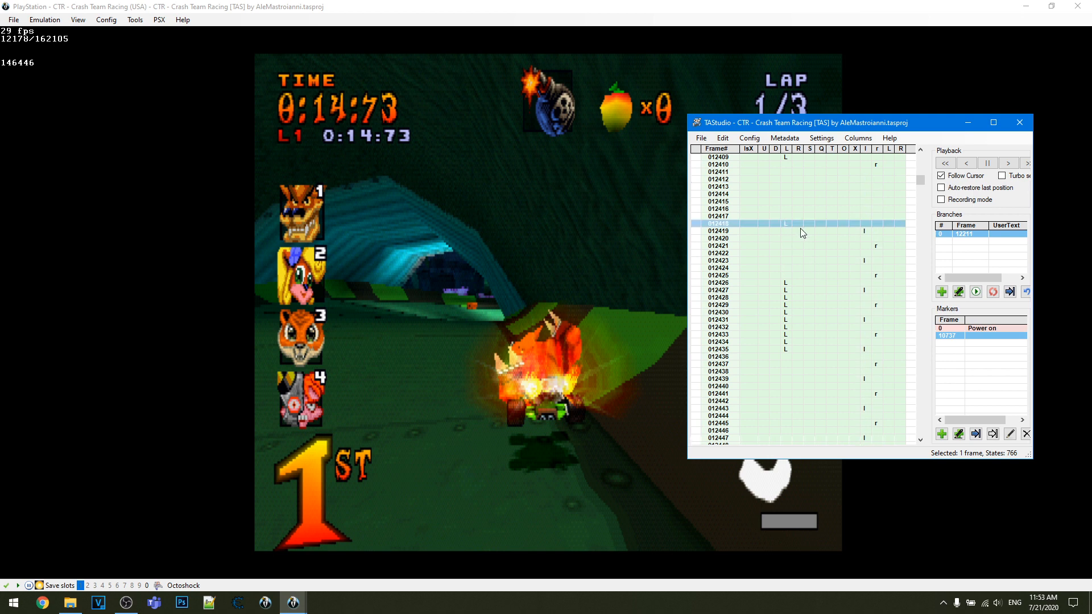
# - Start seeking to frame 12414, and interrupt it by loading branch 0
pyautogui.click(691, 194)
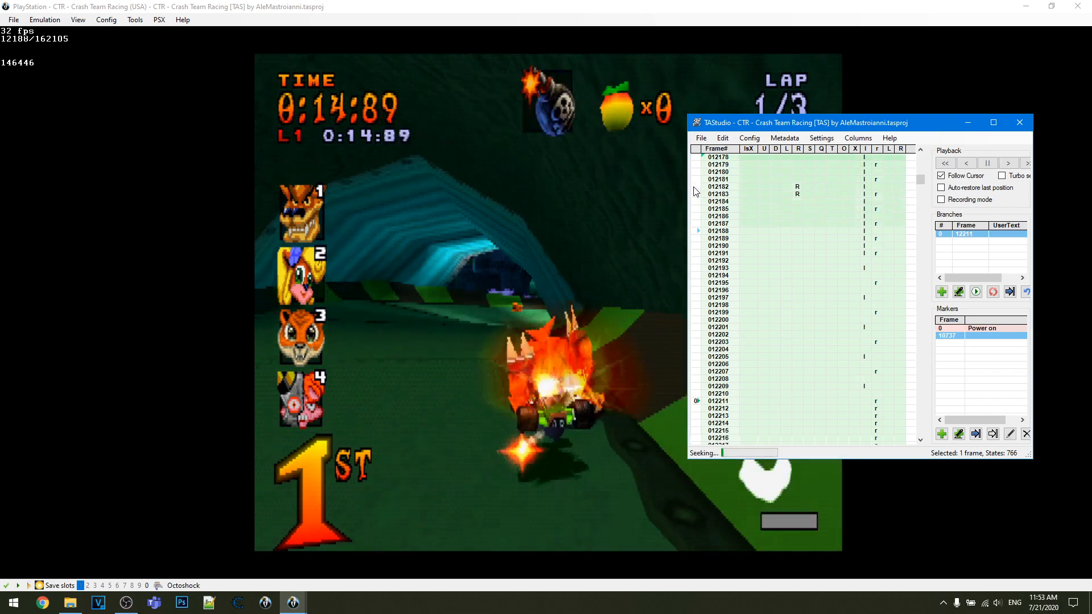
pyautogui.scroll(-4, 759, 296)
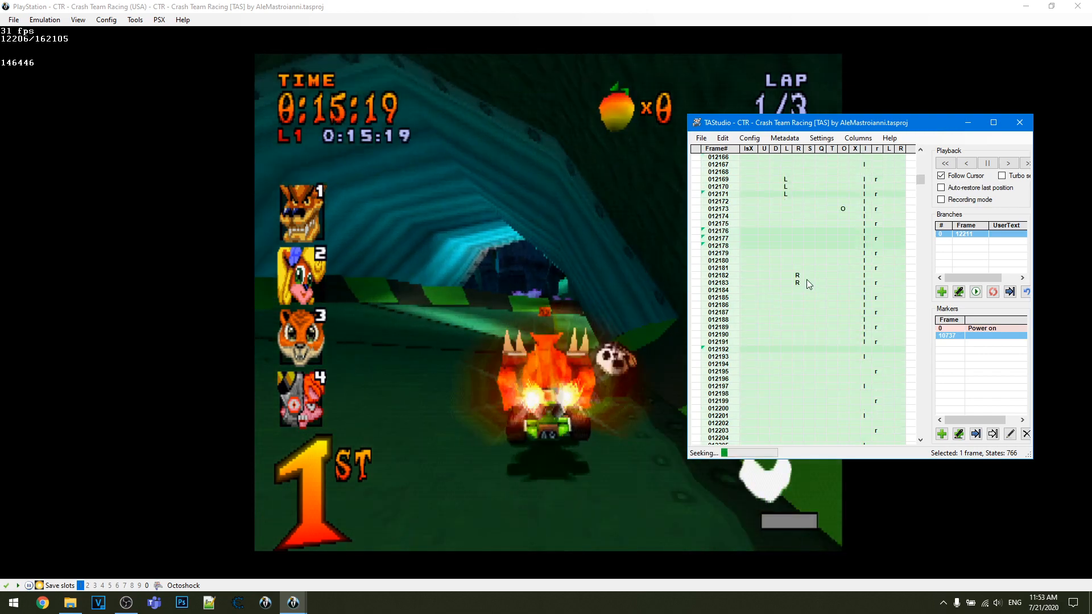
pyautogui.doubleClick(987, 235)
pyautogui.scroll(-4, 792, 301)
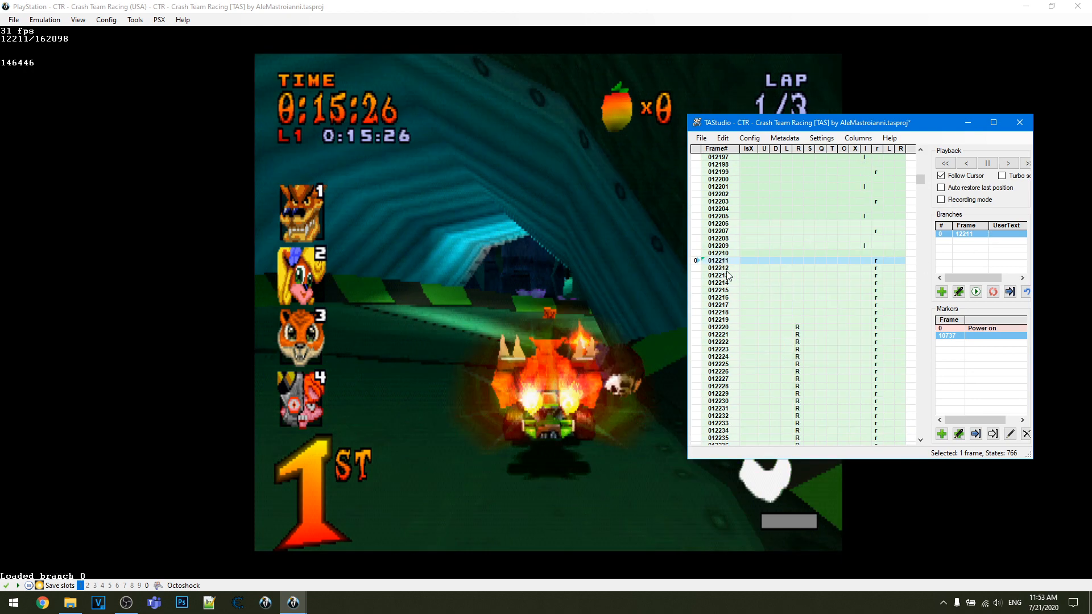
# - Rewind to frame 12210, add a Right input on frame 12209, and go back to frame 12205
pyautogui.click(694, 253)
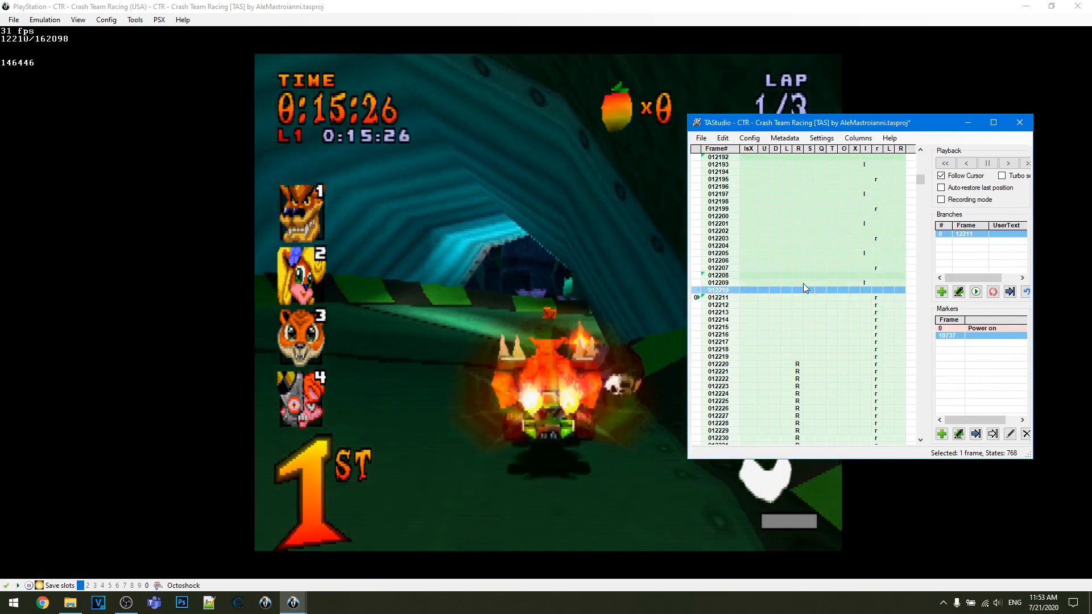
pyautogui.click(797, 283)
pyautogui.click(699, 254)
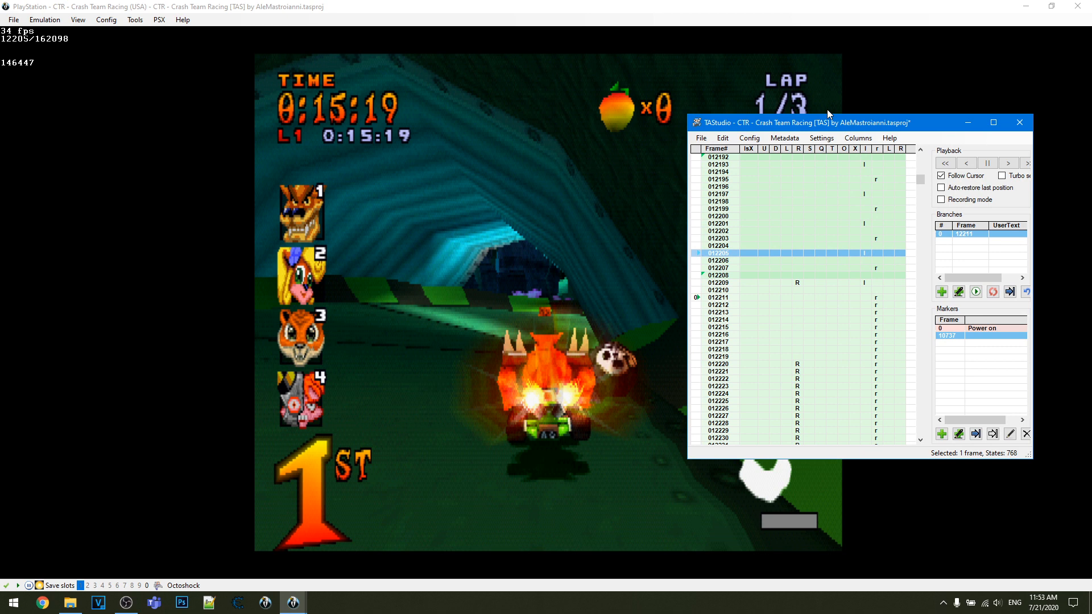
# - Shift the Right input from frame 12209 one frame at a time to frame 12212
pyautogui.click(798, 289)
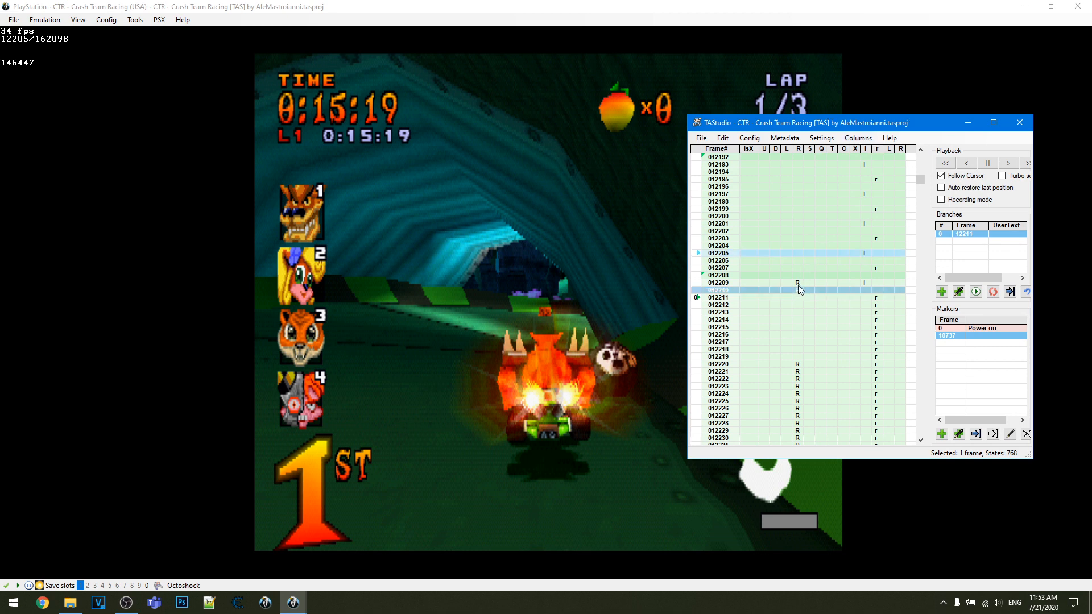
pyautogui.click(797, 284)
pyautogui.click(800, 296)
pyautogui.click(797, 290)
pyautogui.click(795, 305)
pyautogui.click(796, 297)
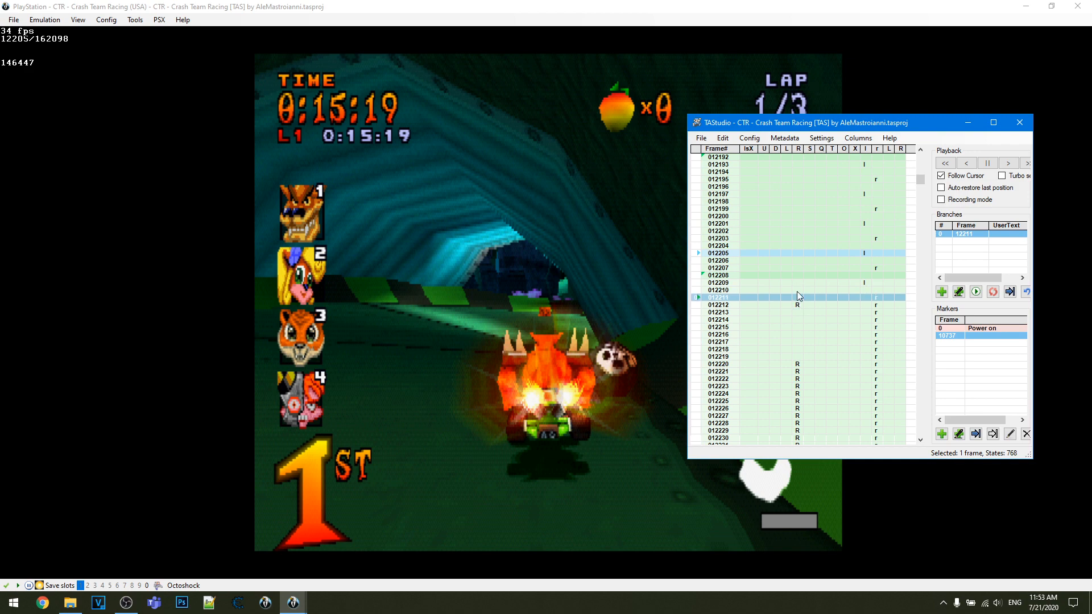
# - Go back to frame 12204, insert seven blank frames there, and reload branch 0
pyautogui.click(702, 245)
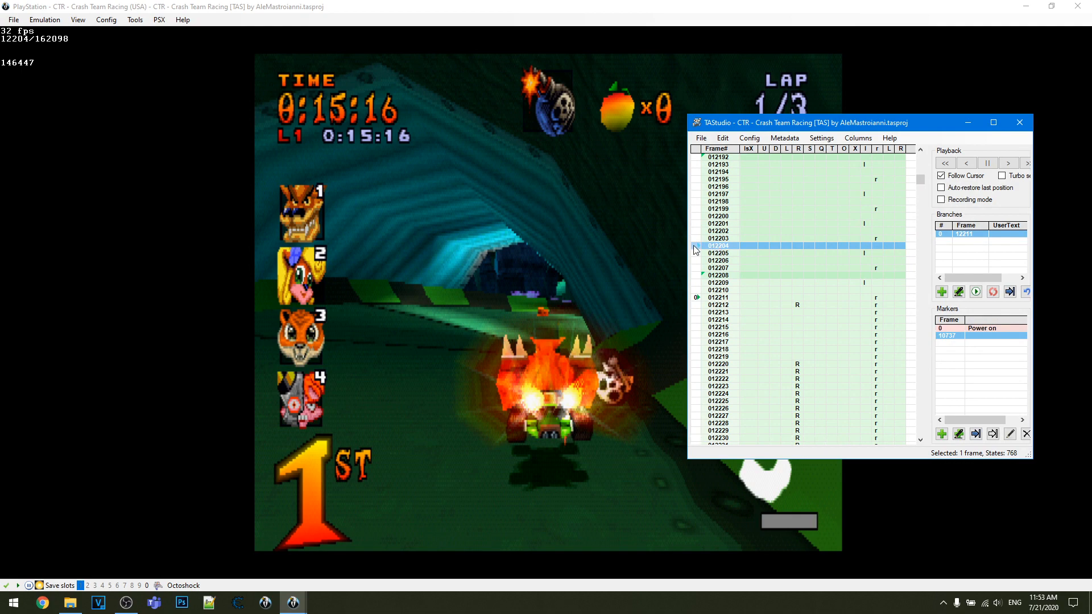
pyautogui.click(697, 274)
pyautogui.click(693, 246)
pyautogui.press('Insert')
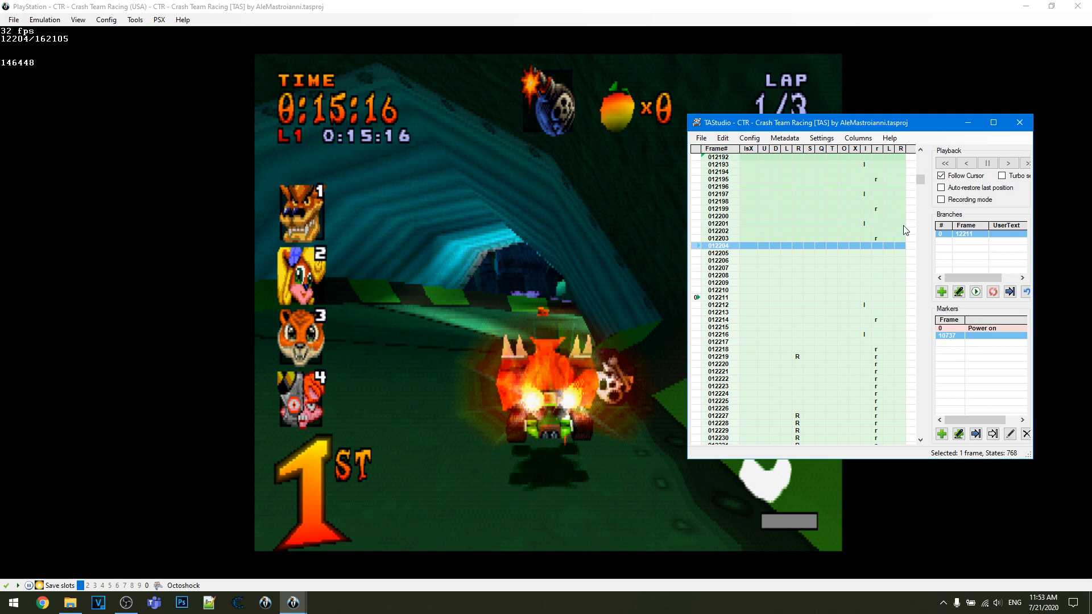
pyautogui.doubleClick(974, 236)
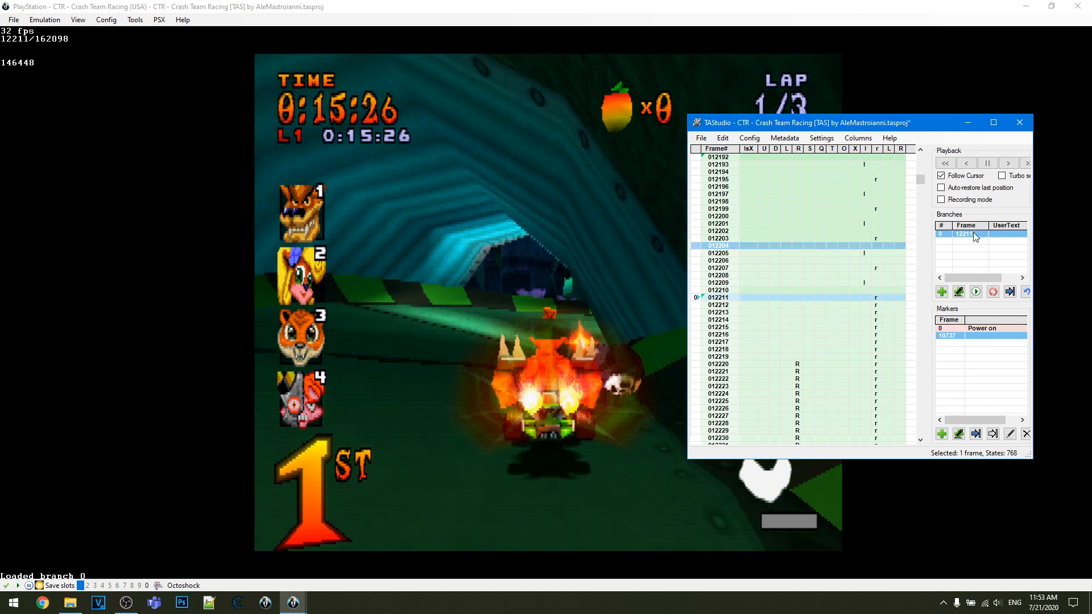
# - Select frames 12204 to 12217 and truncate the movie after the selection
pyautogui.moveTo(728, 248); pyautogui.dragTo(728, 342)
pyautogui.rightClick(725, 316)
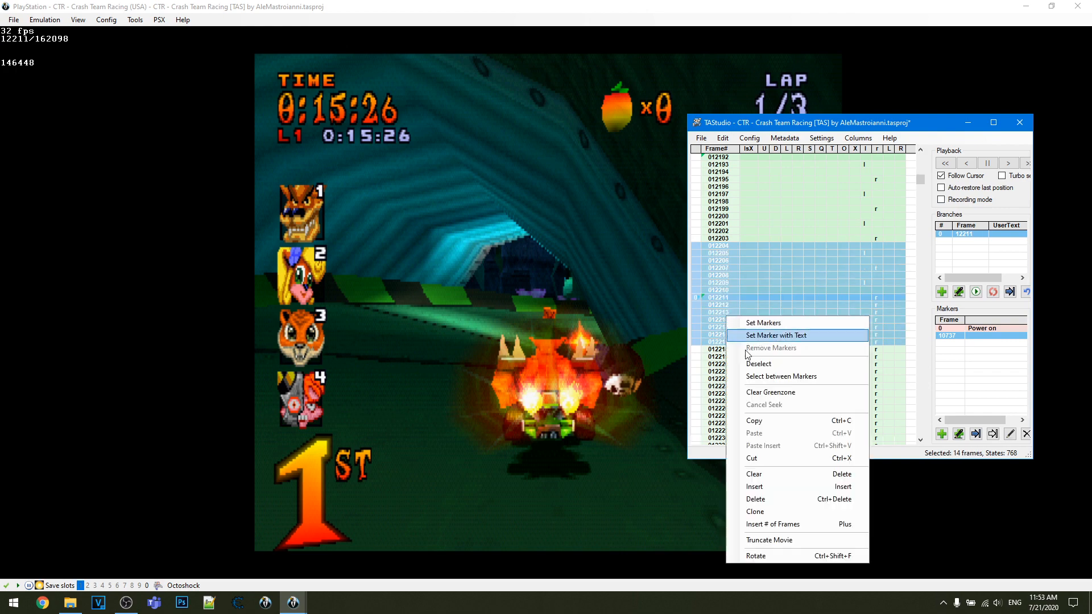
pyautogui.click(703, 252)
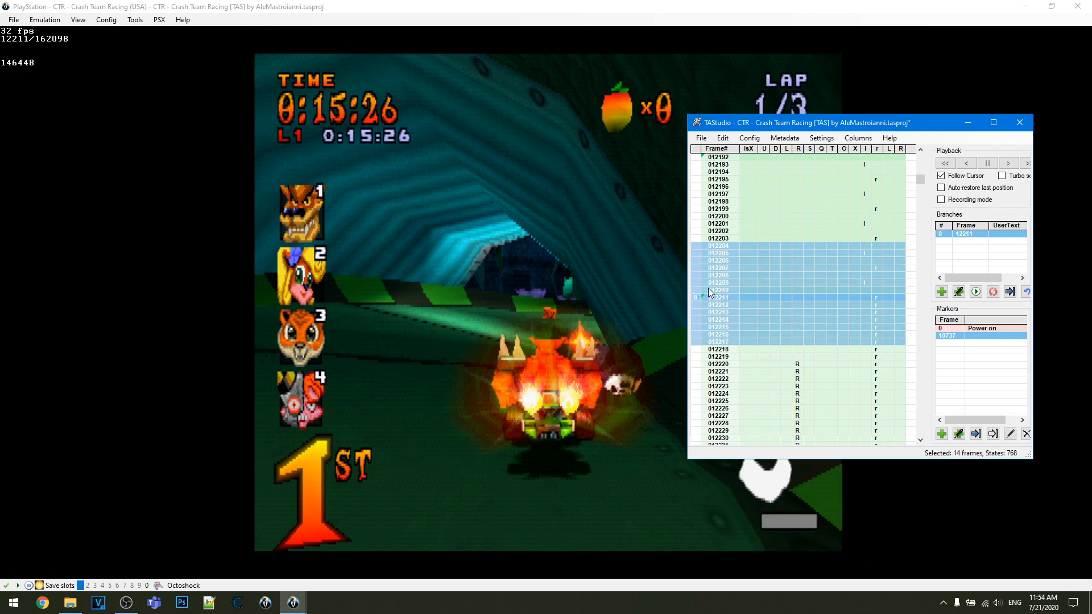
pyautogui.rightClick(707, 295)
pyautogui.click(756, 519)
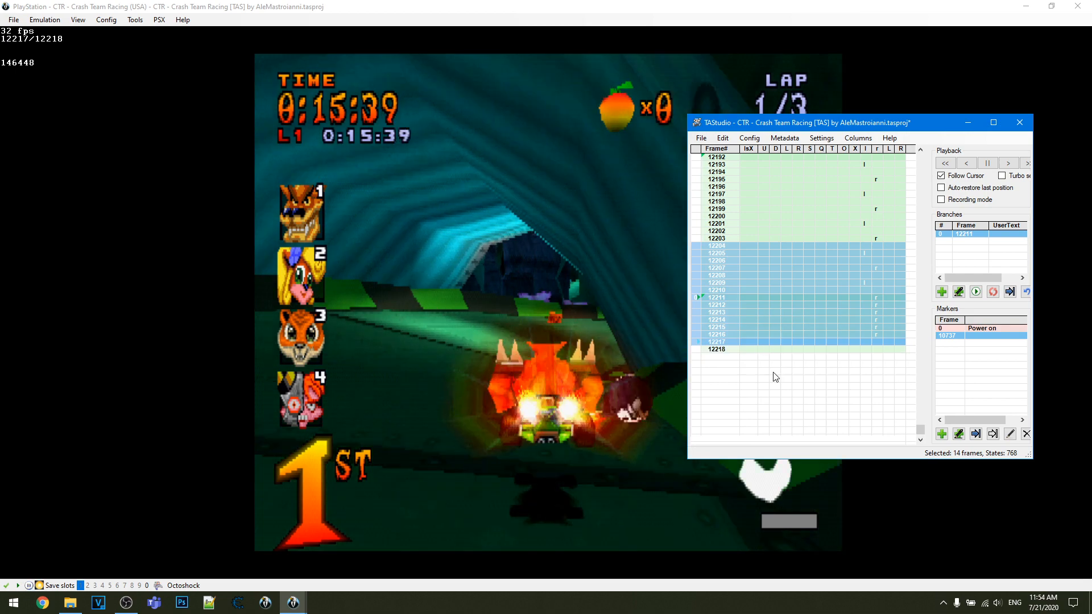
# - Clear the frame selection, reload branch 0, and select frame 12211
pyautogui.click(735, 366)
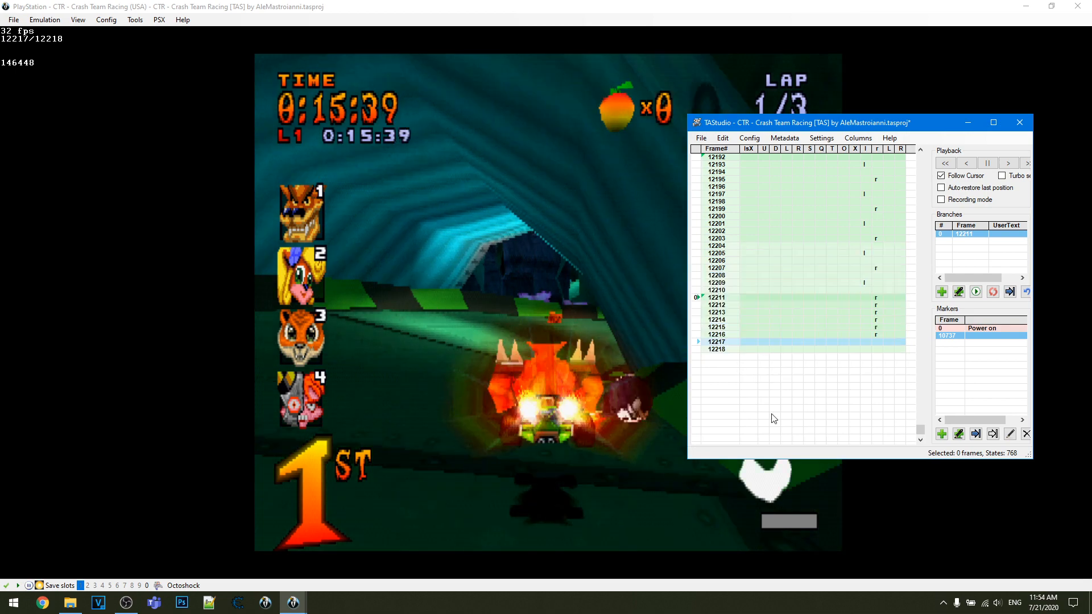
pyautogui.doubleClick(969, 234)
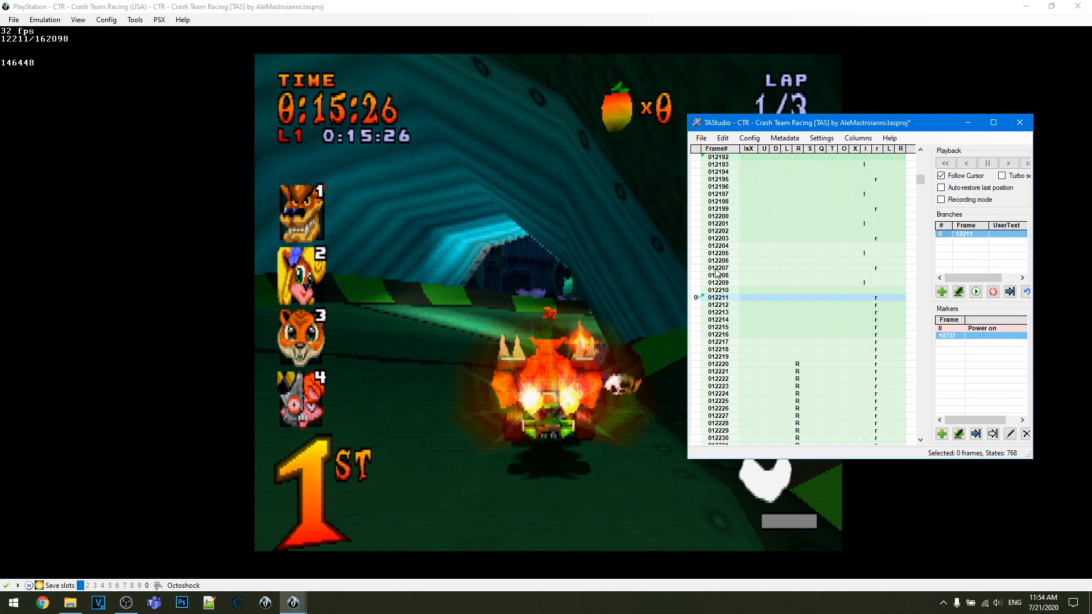
pyautogui.click(718, 298)
pyautogui.rightClick(718, 300)
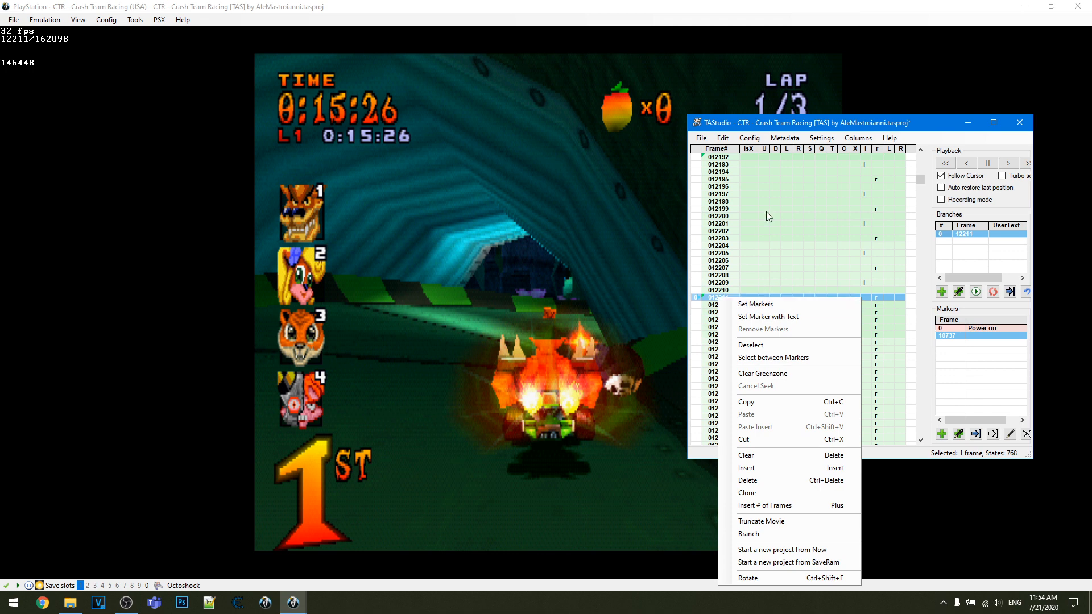
# - Look through the configuration and autosave options, check the autosave interval setting, and close it without changes
pyautogui.click(749, 139)
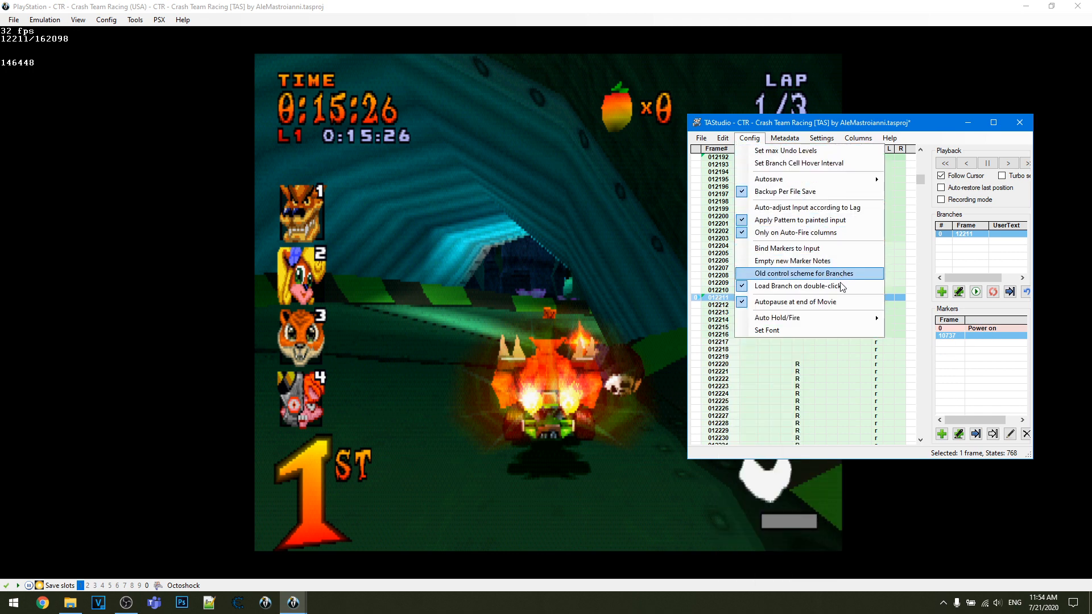
pyautogui.moveTo(838, 320)
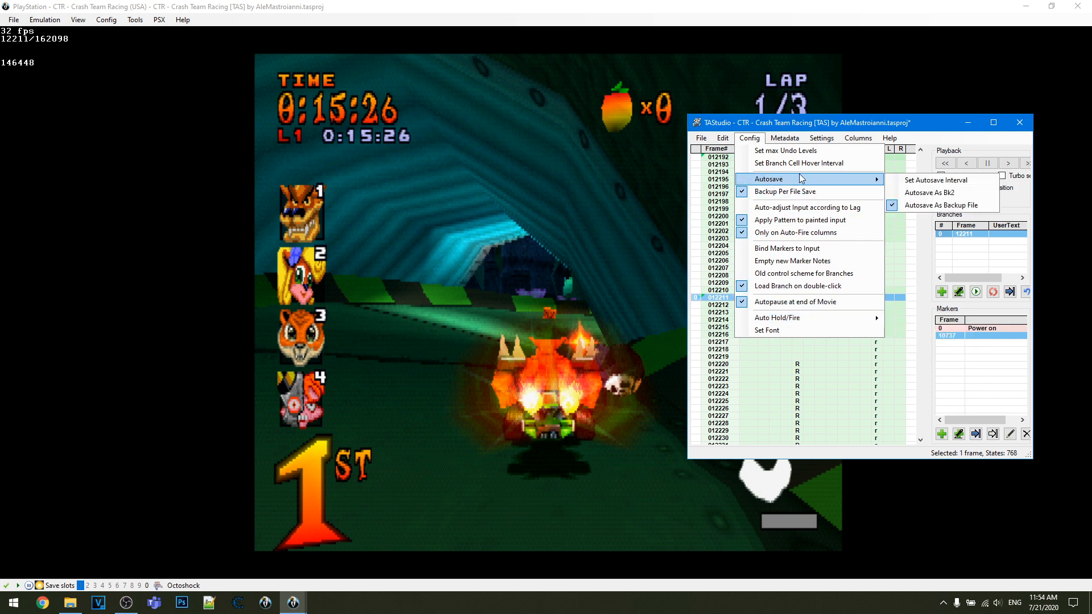
pyautogui.moveTo(875, 179)
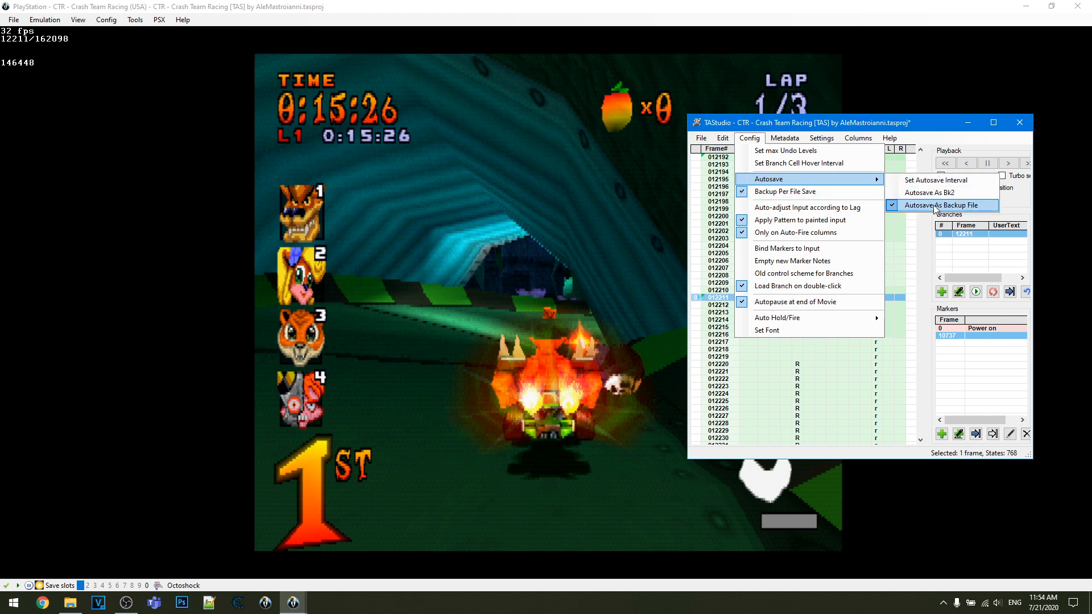
pyautogui.click(936, 181)
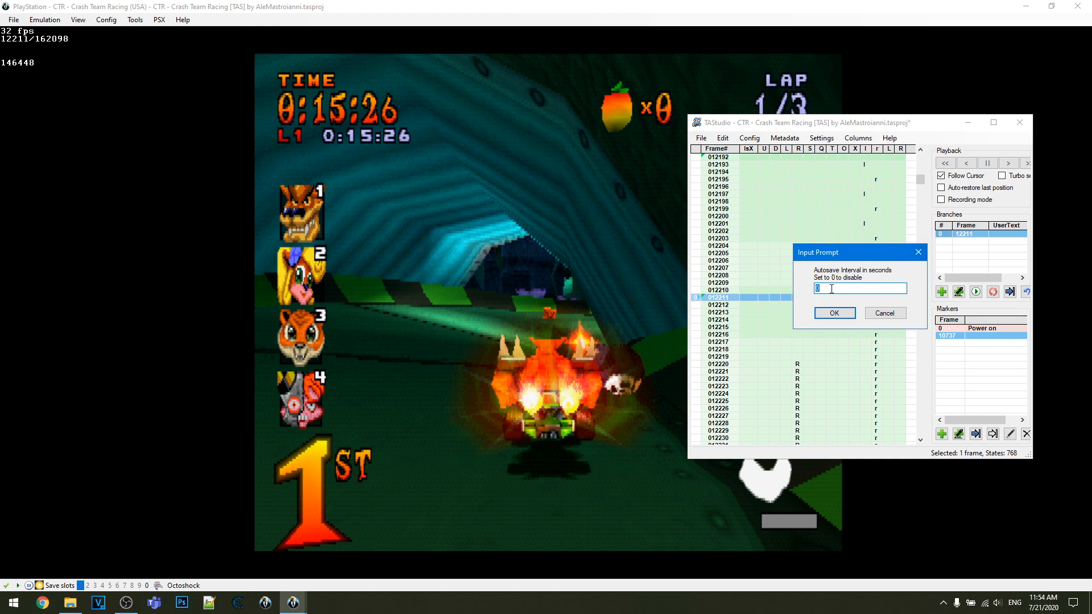
pyautogui.click(921, 257)
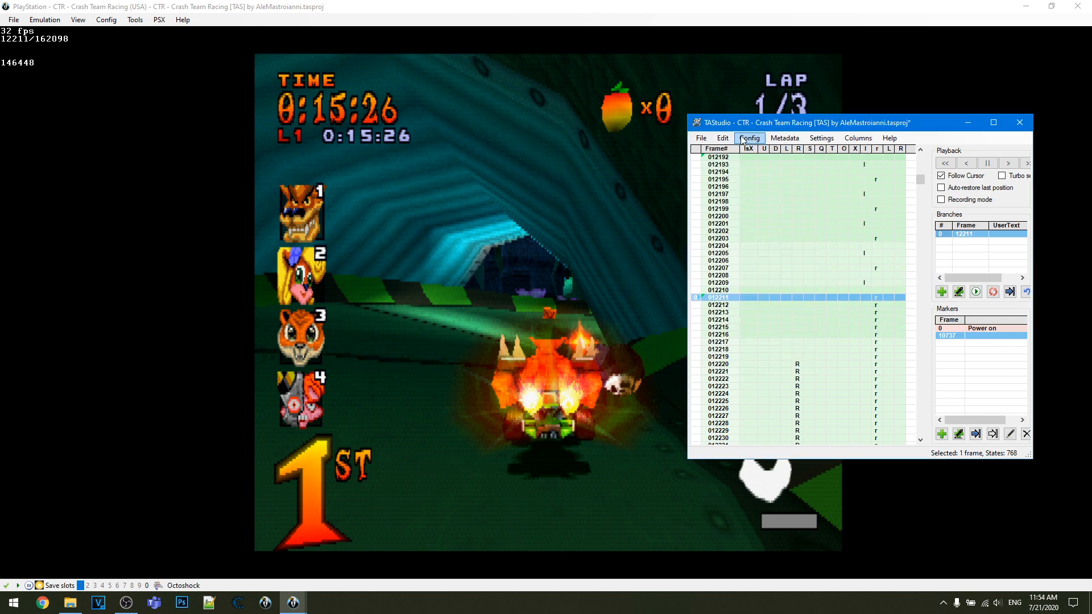
# - Inspect the savestate history settings, including the memory and project file capacities and state gaps, and close them without applying changes
pyautogui.click(701, 138)
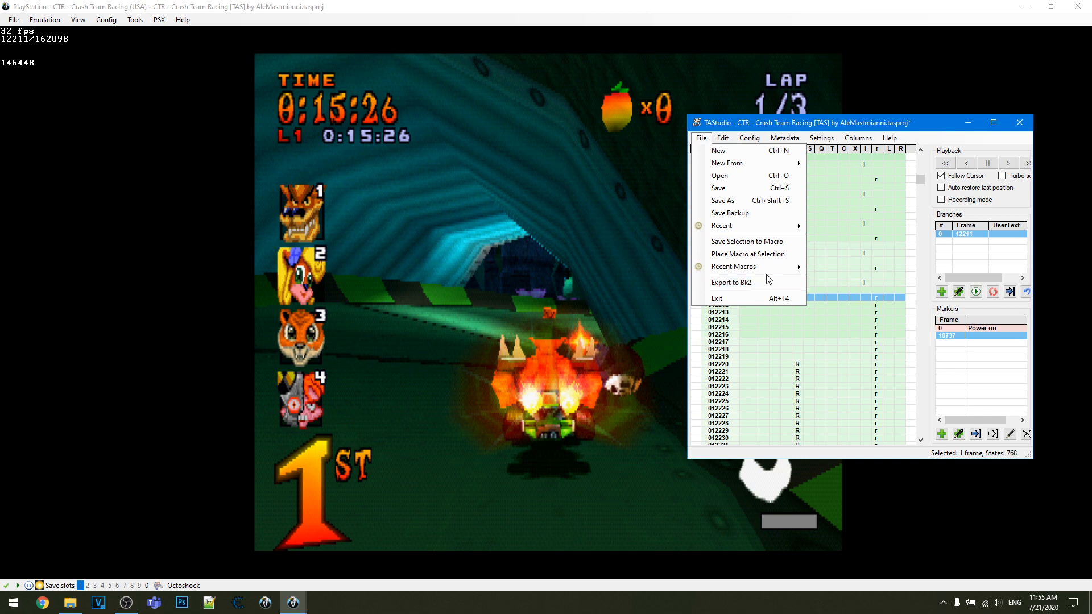
pyautogui.click(734, 103)
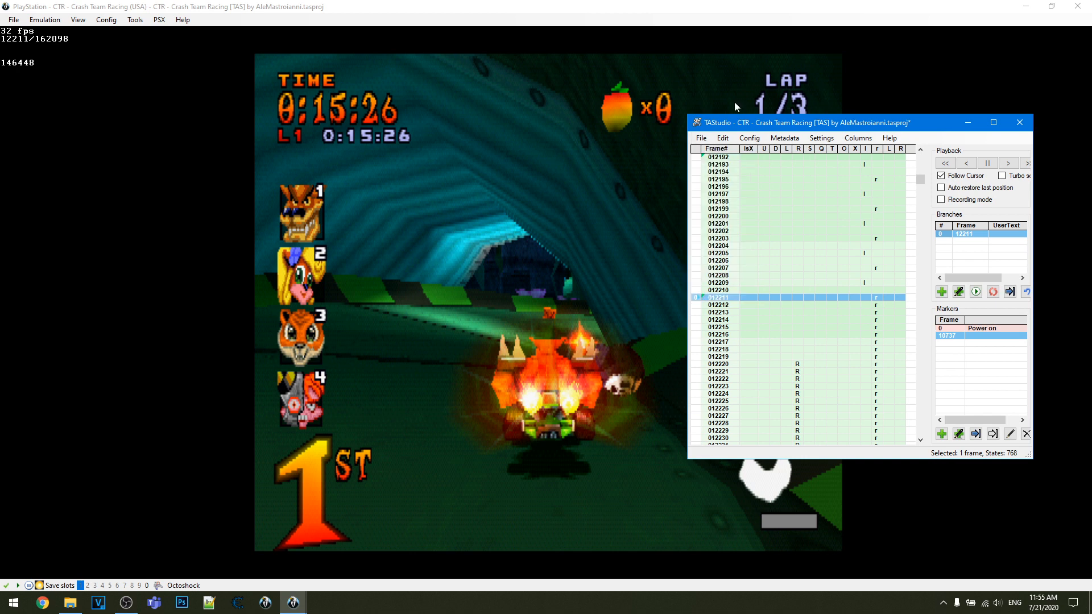
pyautogui.click(745, 138)
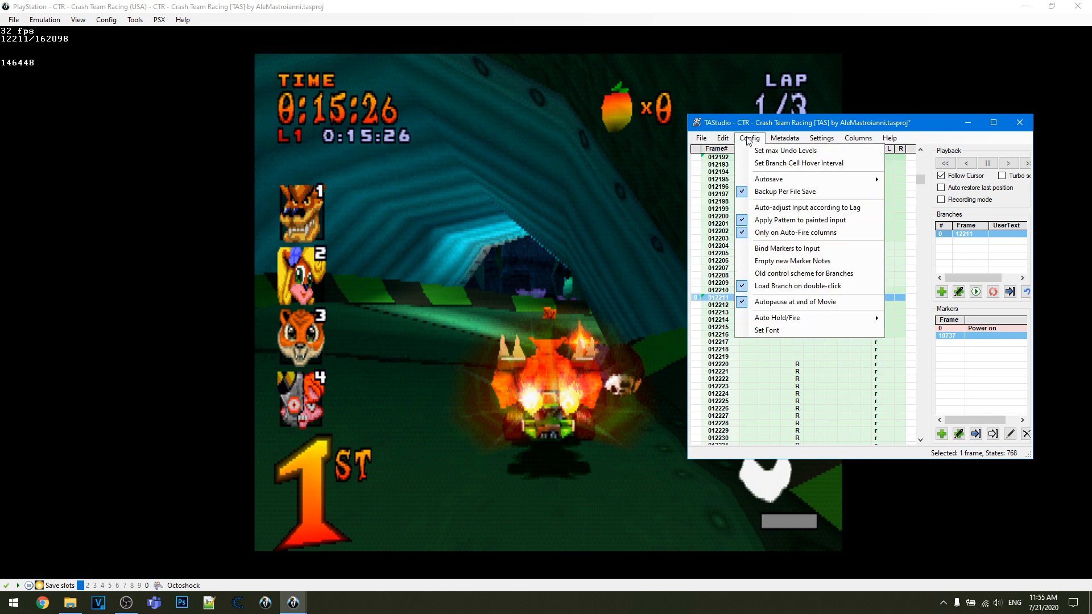
pyautogui.moveTo(779, 139)
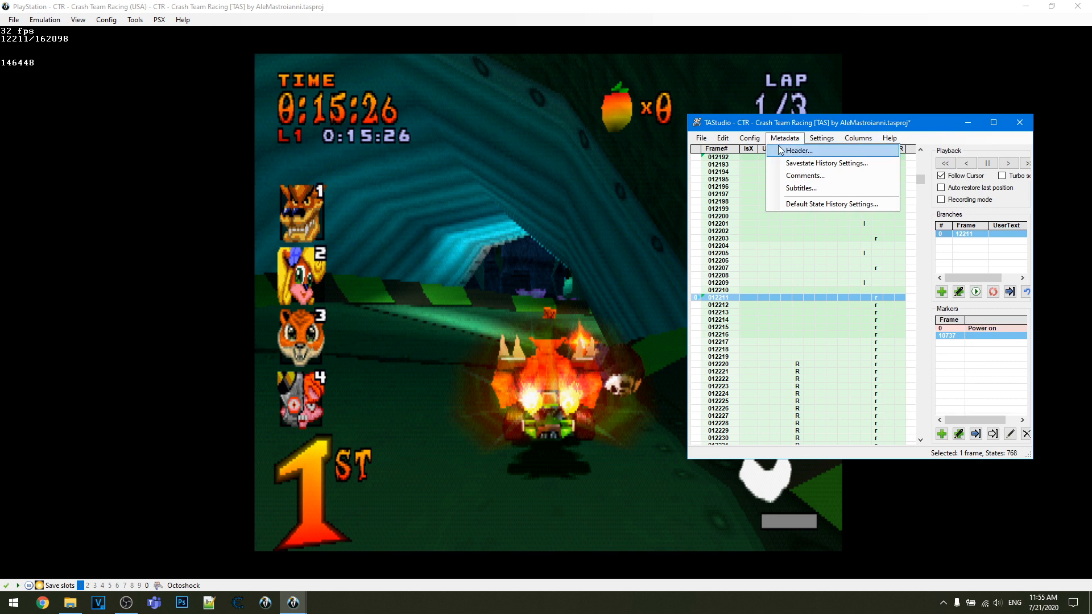
pyautogui.click(791, 163)
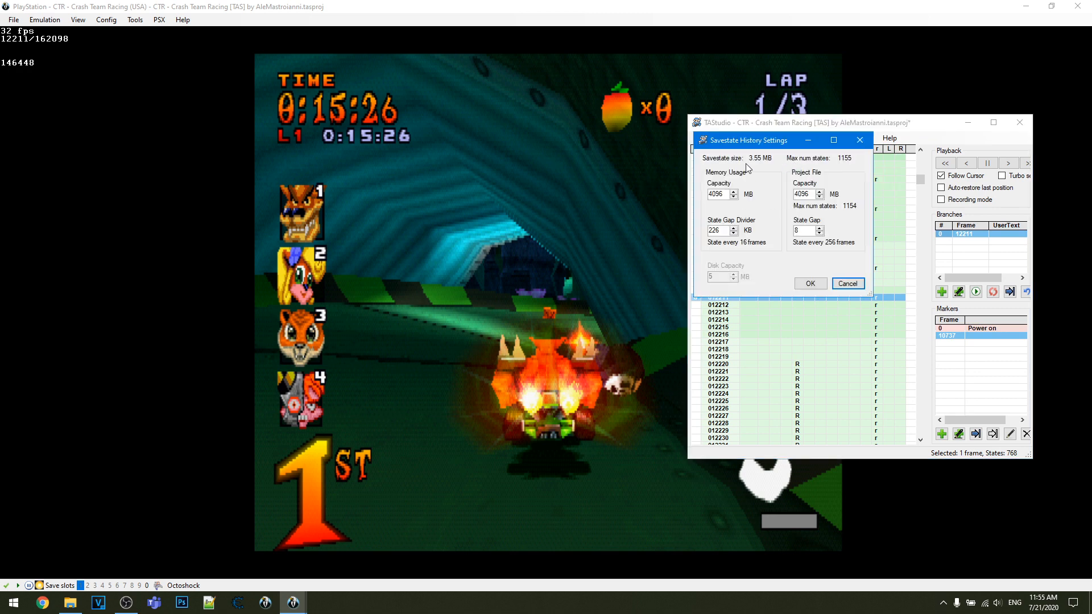
pyautogui.doubleClick(813, 193)
pyautogui.click(814, 230)
pyautogui.press('BackSpace')
pyautogui.click(733, 227)
pyautogui.click(733, 227)
pyautogui.click(734, 228)
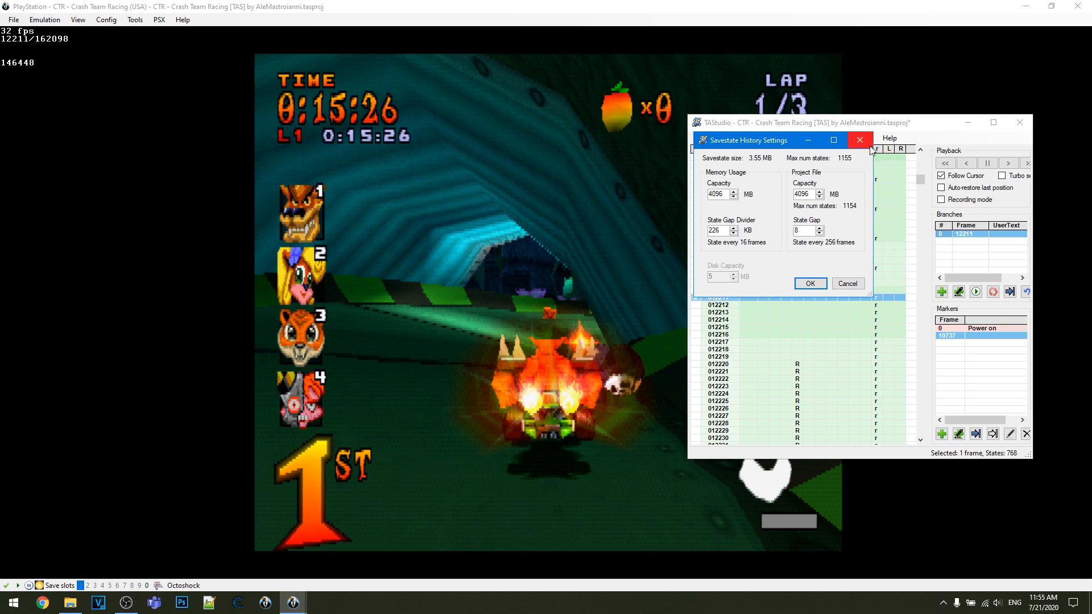
pyautogui.click(819, 228)
pyautogui.click(859, 140)
pyautogui.click(784, 138)
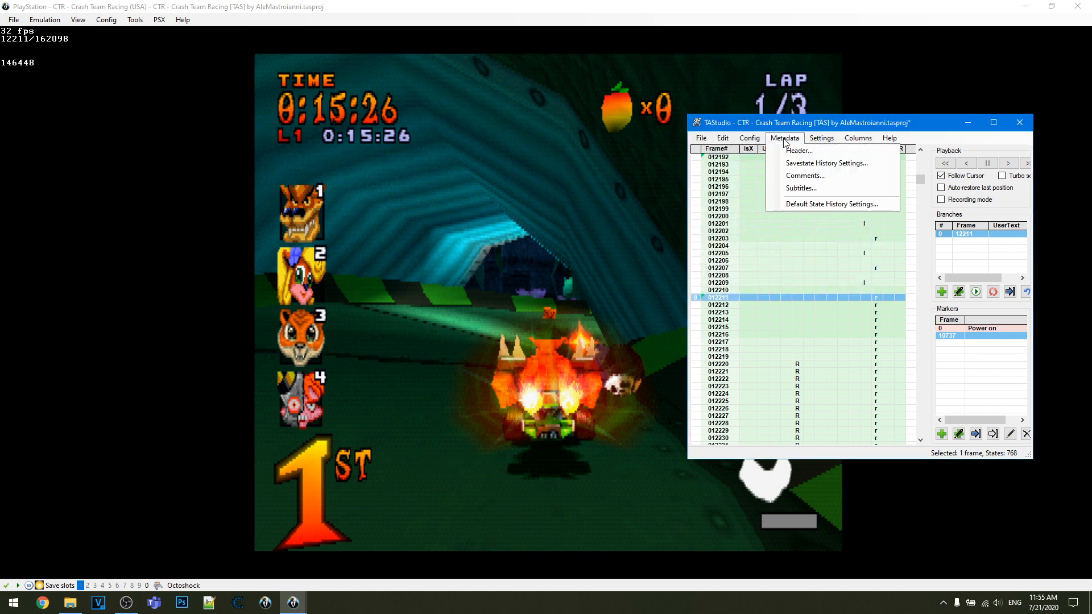
pyautogui.moveTo(818, 140)
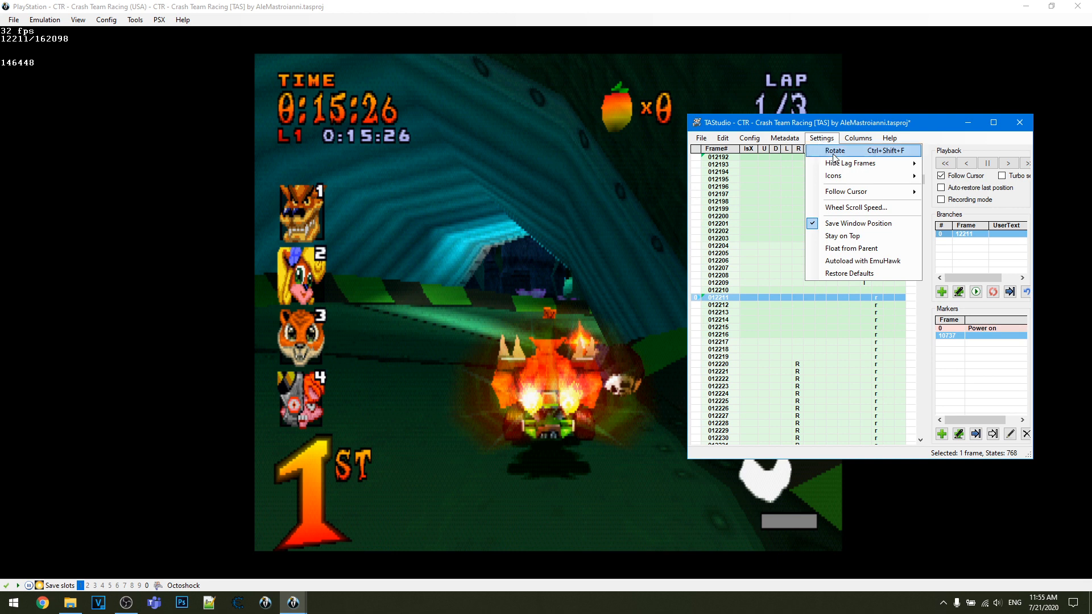
pyautogui.moveTo(853, 163)
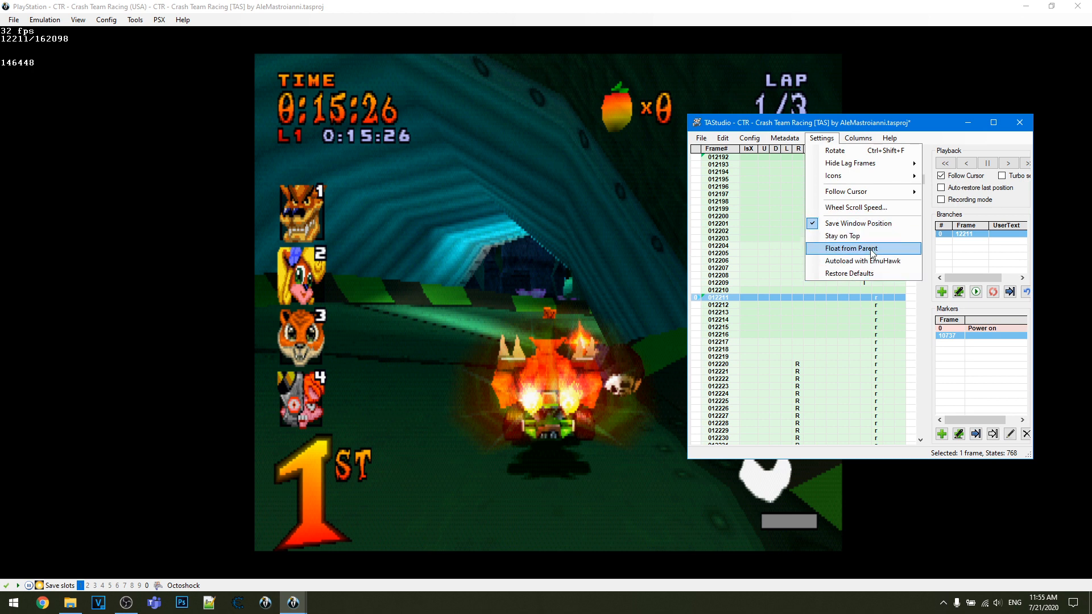
pyautogui.moveTo(855, 138)
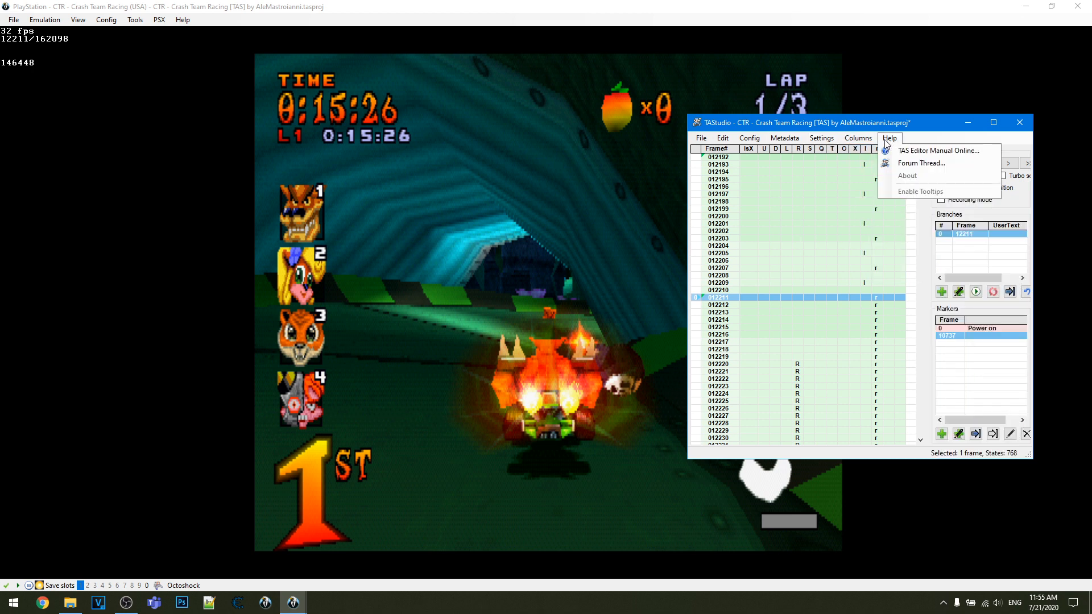
pyautogui.moveTo(727, 147)
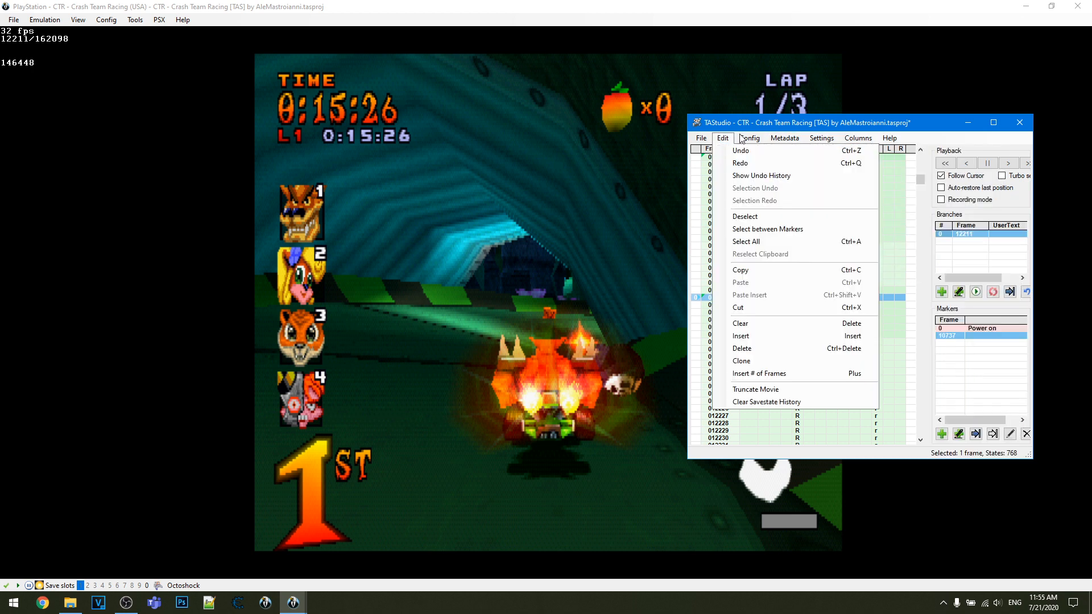
pyautogui.moveTo(889, 138)
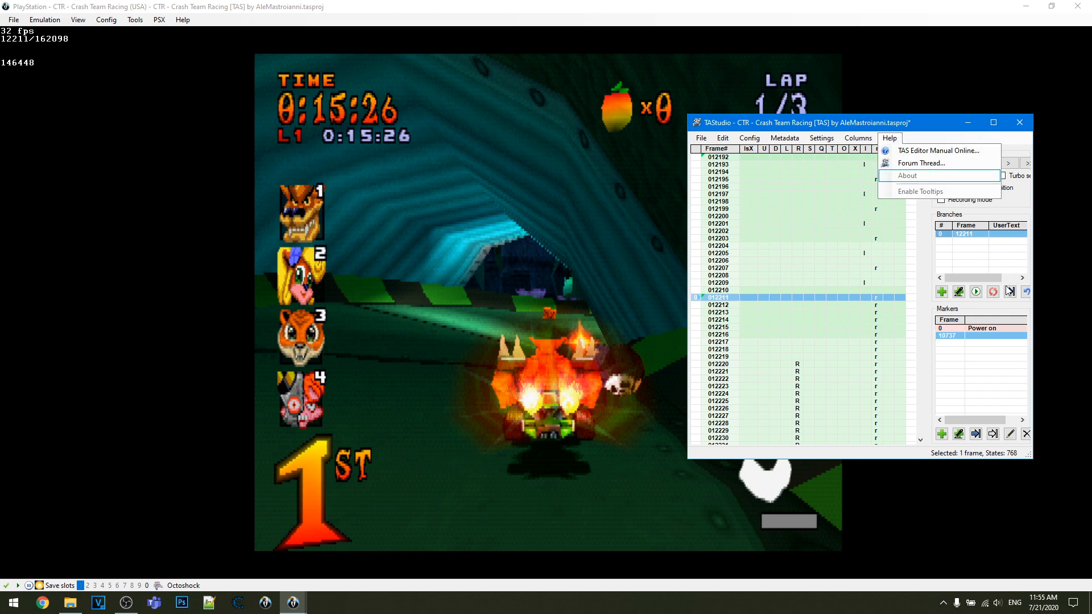
pyautogui.click(958, 305)
# - Play the movie from frame 12211, pause at frame 12302, and rewind to frame 12217
pyautogui.middleClick(871, 316)
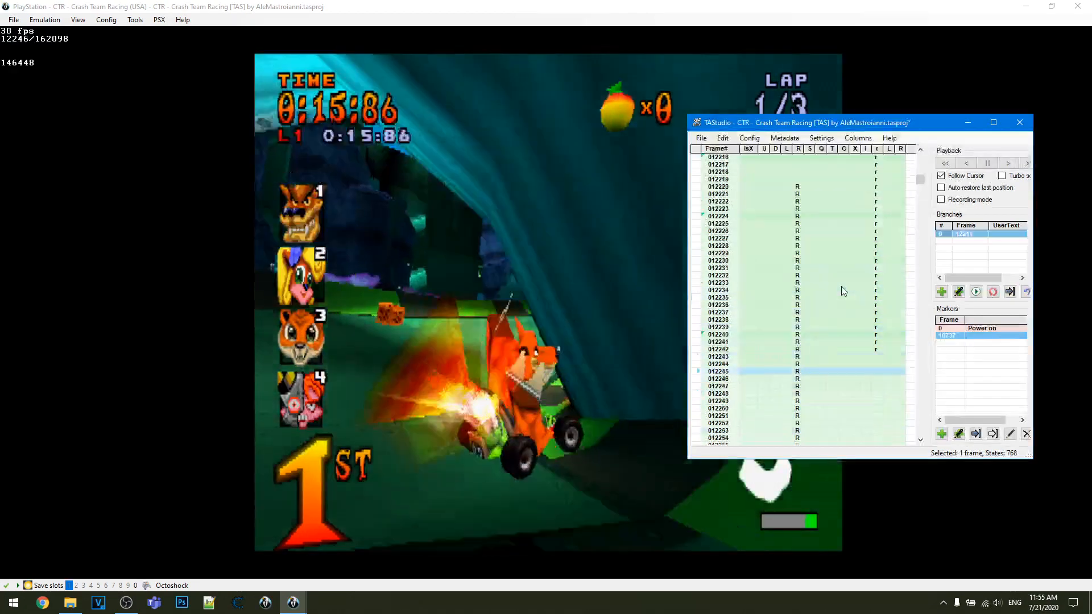
pyautogui.middleClick(841, 285)
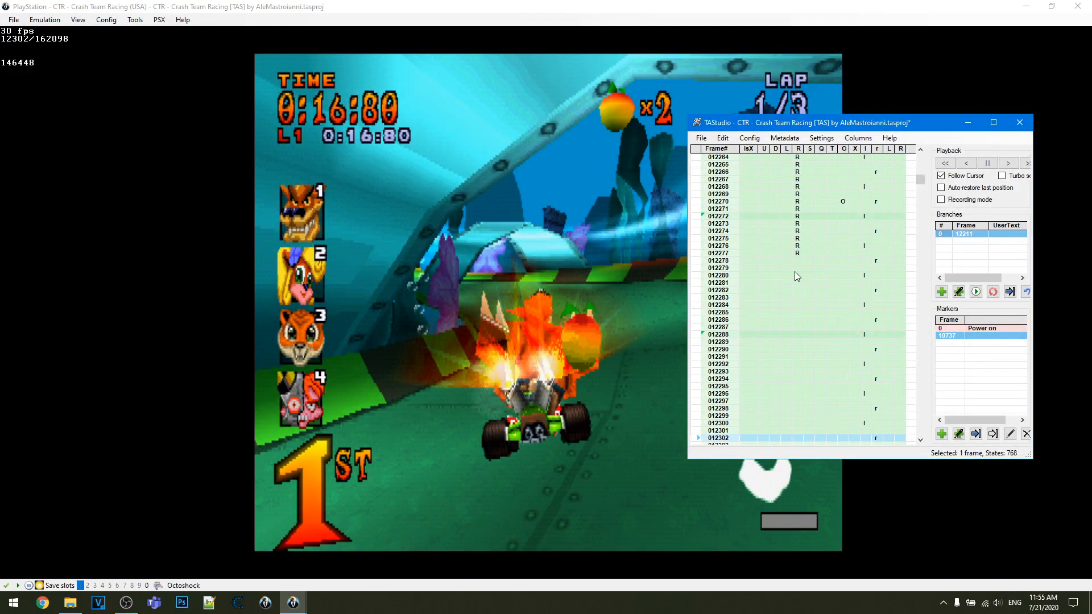
pyautogui.scroll(10, 744, 253)
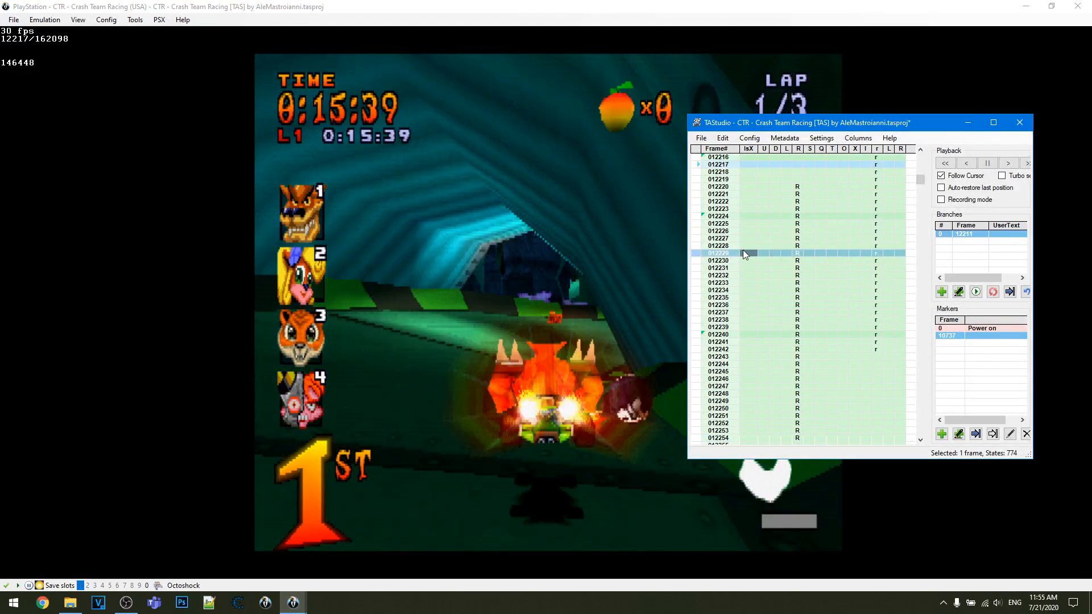
# - Set the lsX analog value to 241 on frame 12229 and paint it down the column past frame 12260
pyautogui.click(743, 250)
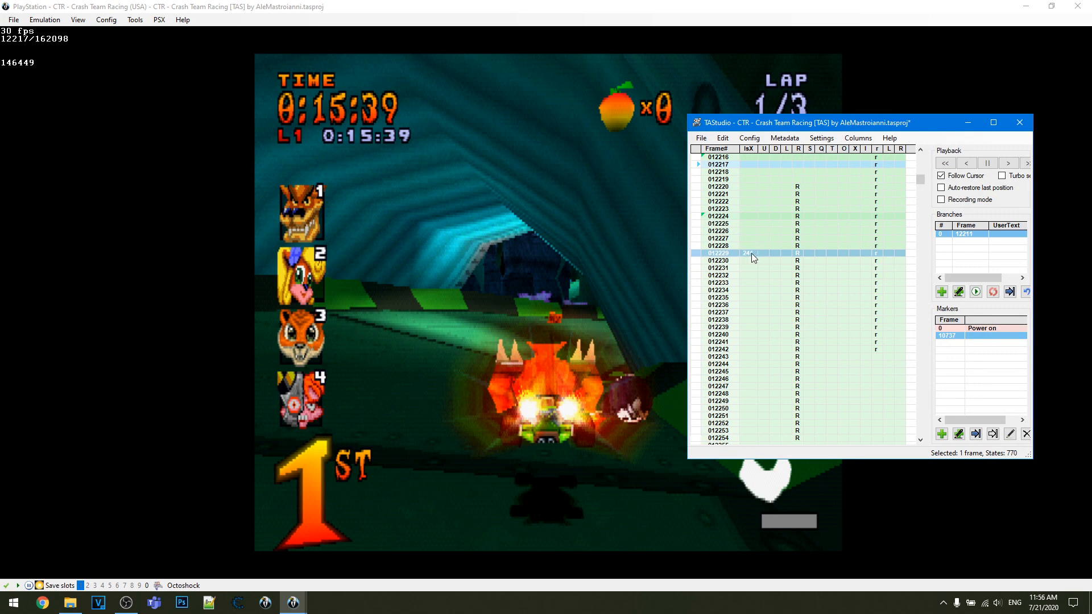
pyautogui.moveTo(752, 253)
pyautogui.mouseDown()
pyautogui.moveTo(750, 275)
pyautogui.moveTo(749, 262)
pyautogui.mouseUp()
pyautogui.moveTo(751, 289); pyautogui.dragTo(750, 426)
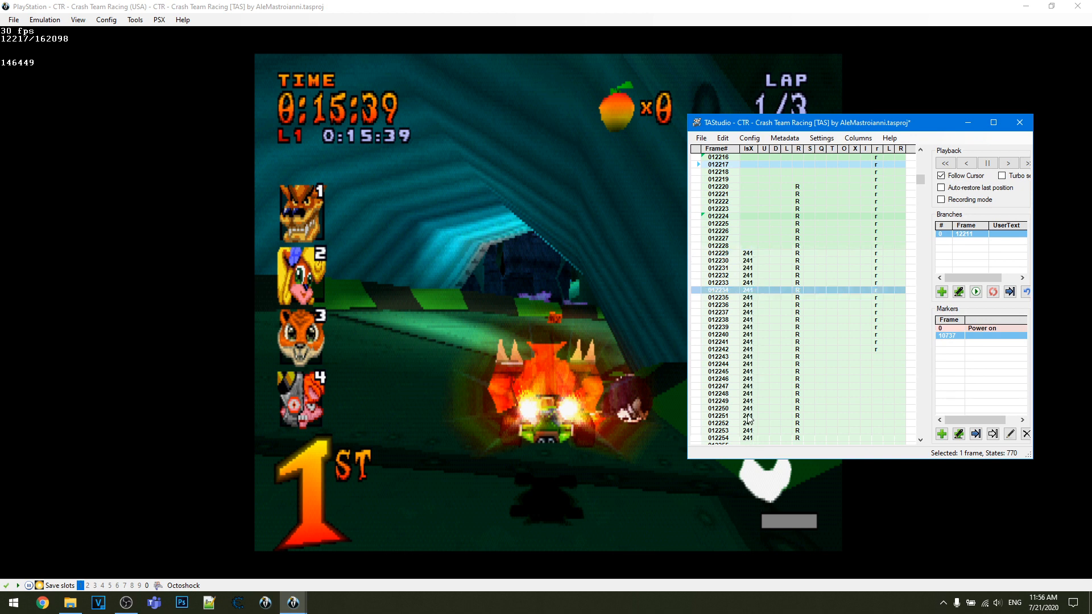
pyautogui.scroll(-8, 752, 309)
pyautogui.moveTo(748, 264)
pyautogui.mouseDown()
pyautogui.moveTo(754, 337)
pyautogui.moveTo(769, 291)
pyautogui.mouseUp()
pyautogui.scroll(6, 771, 281)
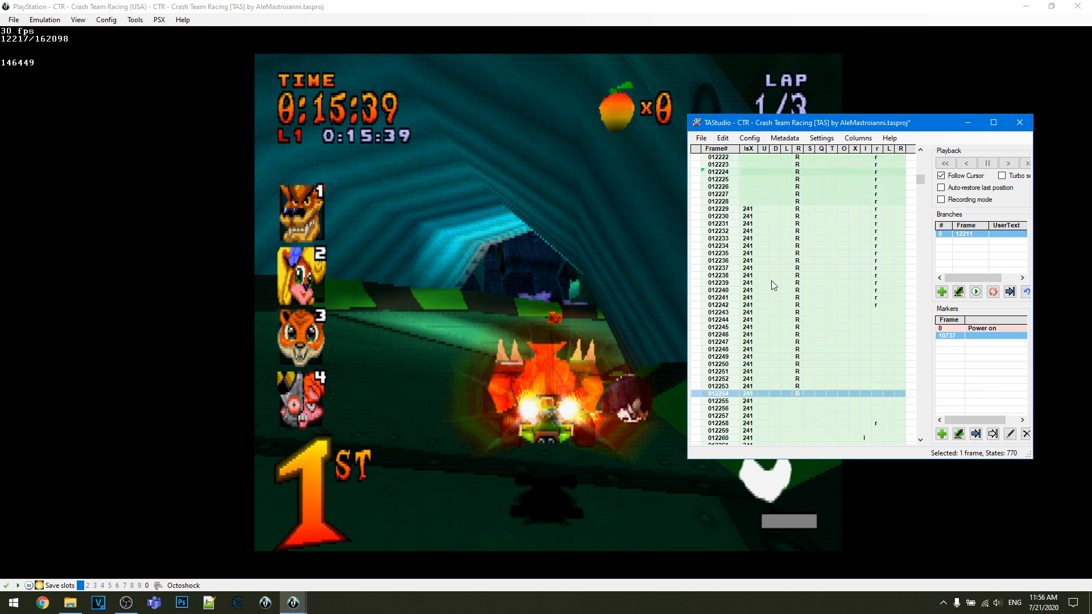
pyautogui.click(747, 209)
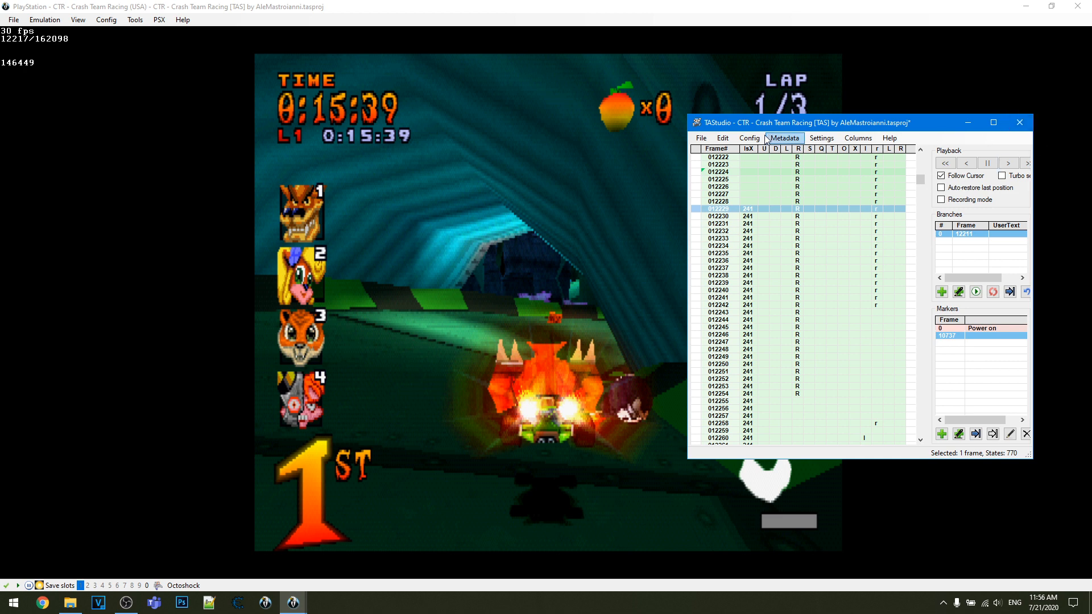
# - Close TAStudio and discard the unsaved project changes
pyautogui.click(1019, 122)
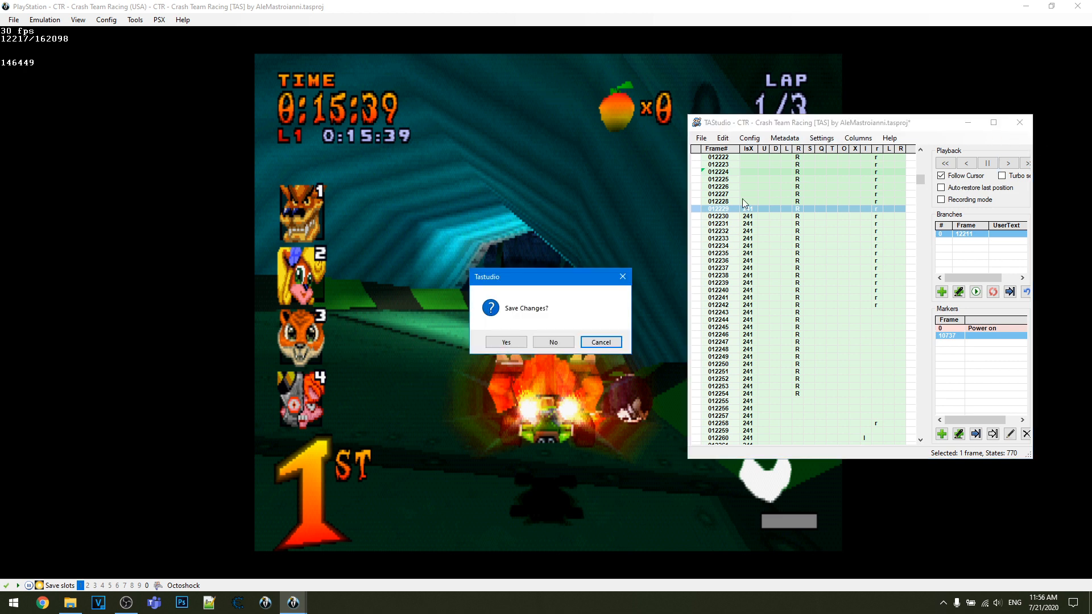
pyautogui.click(552, 343)
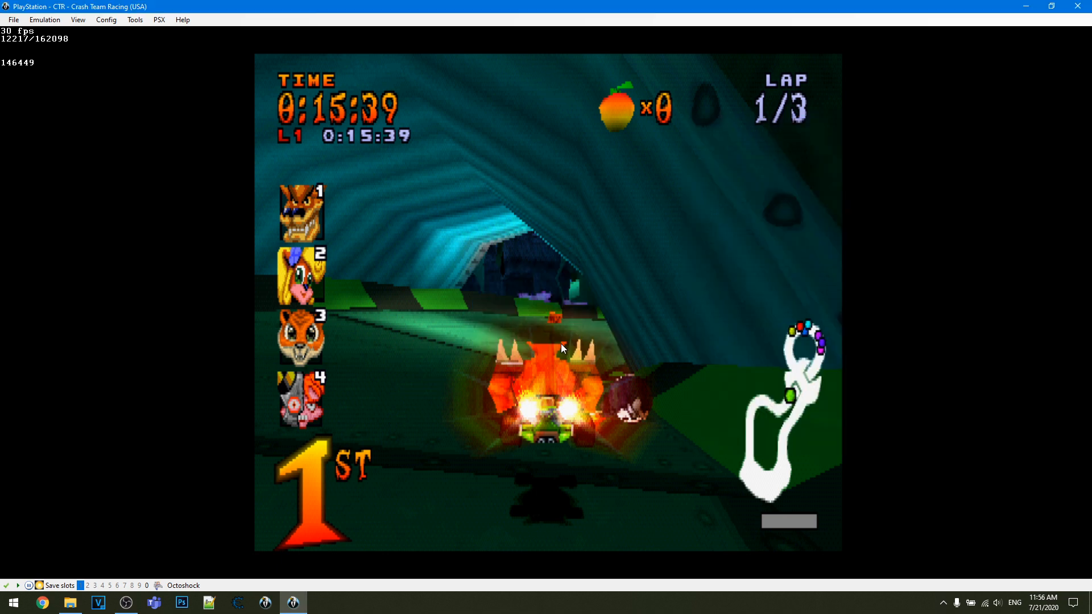
# - Review the controller types available for ports 1 and 2 in the Controller / Memcard settings, and close without changes
pyautogui.click(167, 22)
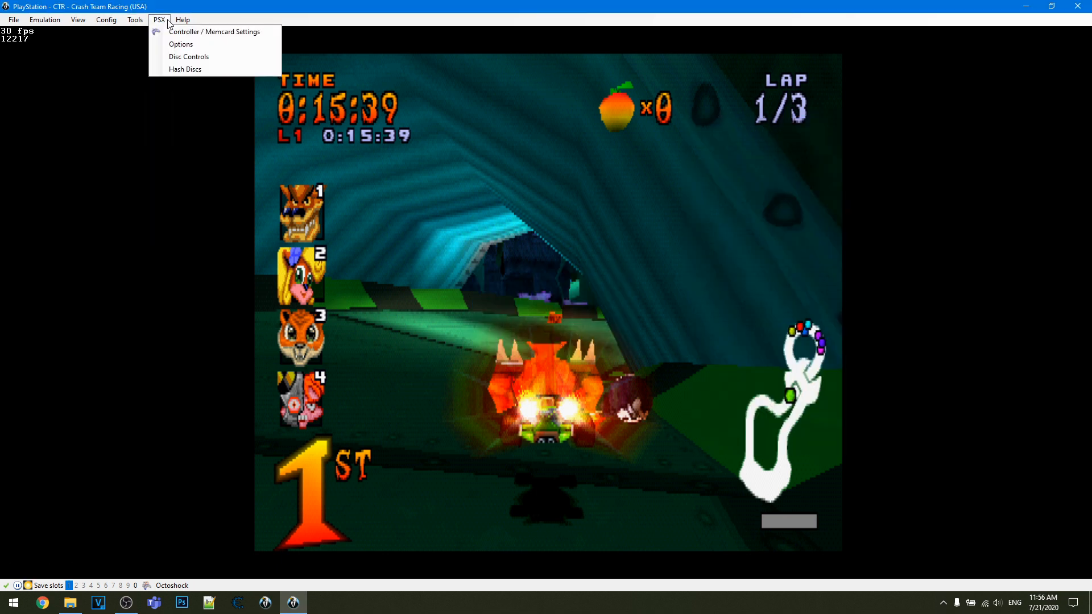
pyautogui.click(167, 22)
pyautogui.click(168, 22)
pyautogui.click(170, 33)
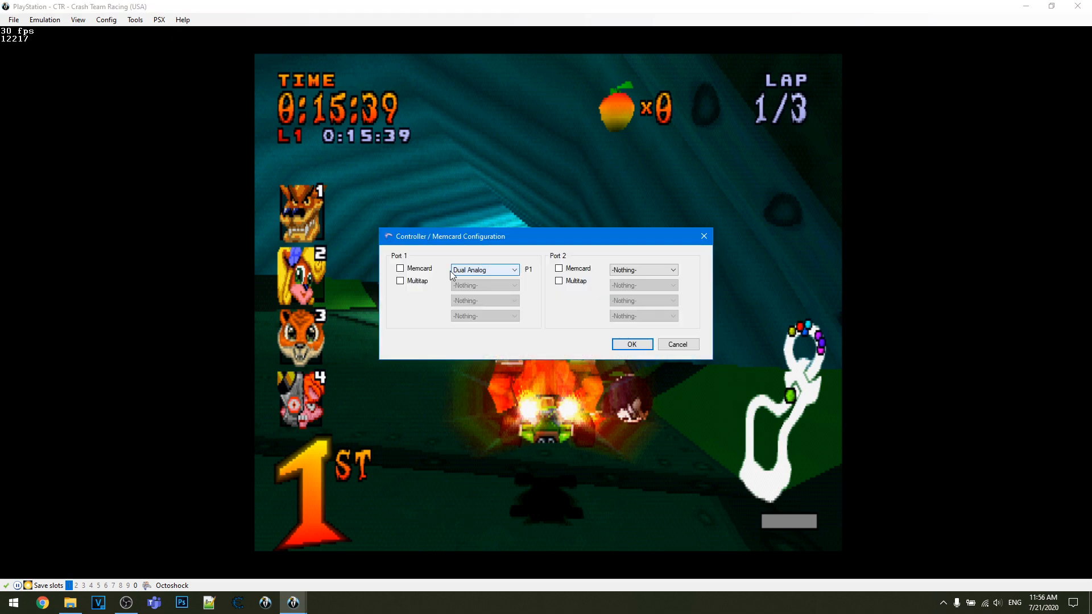
pyautogui.click(484, 269)
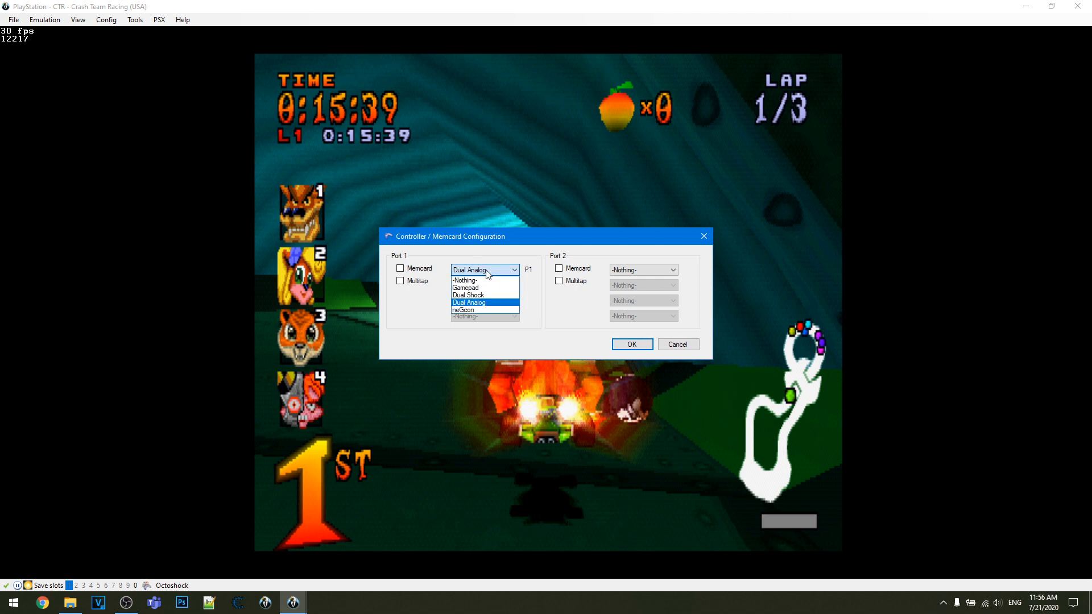
pyautogui.click(489, 271)
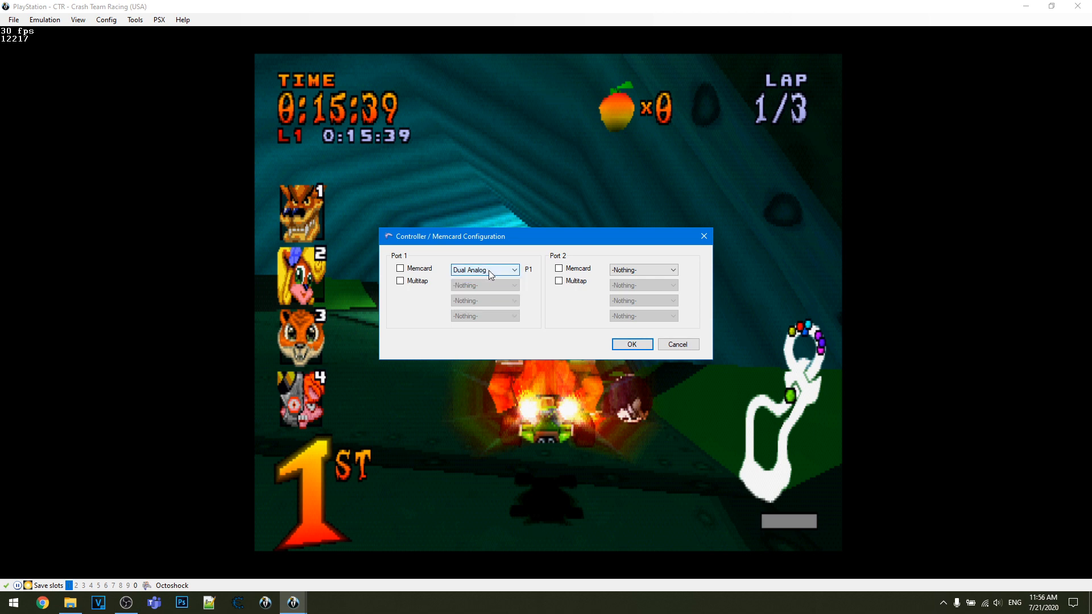
pyautogui.click(643, 270)
pyautogui.click(643, 270)
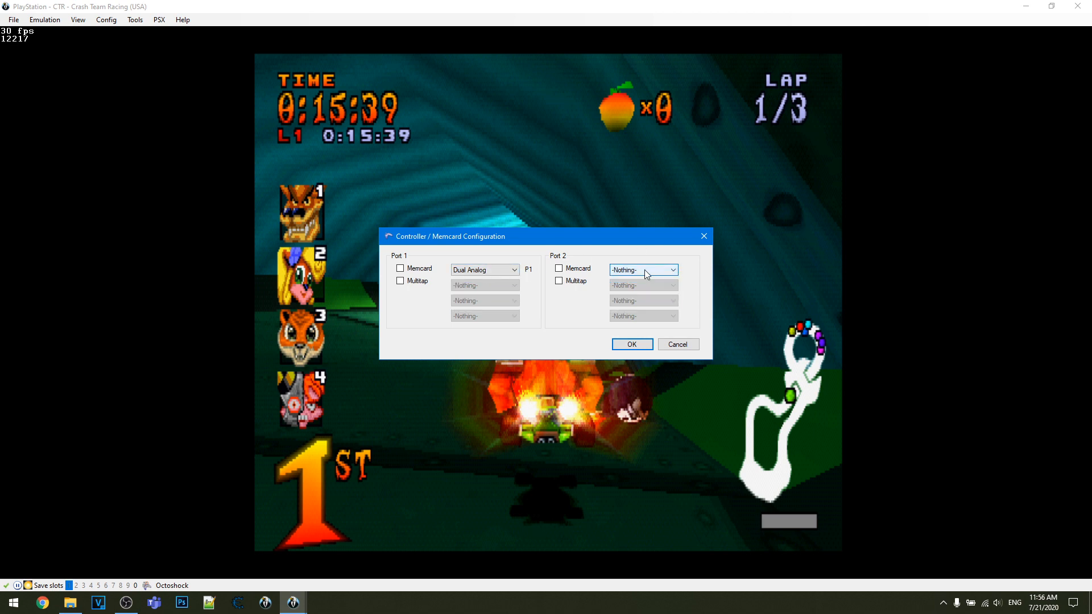
pyautogui.click(712, 239)
# - Review the resolution modes and other settings in the PSX Options, and close them without saving changes
pyautogui.click(144, 20)
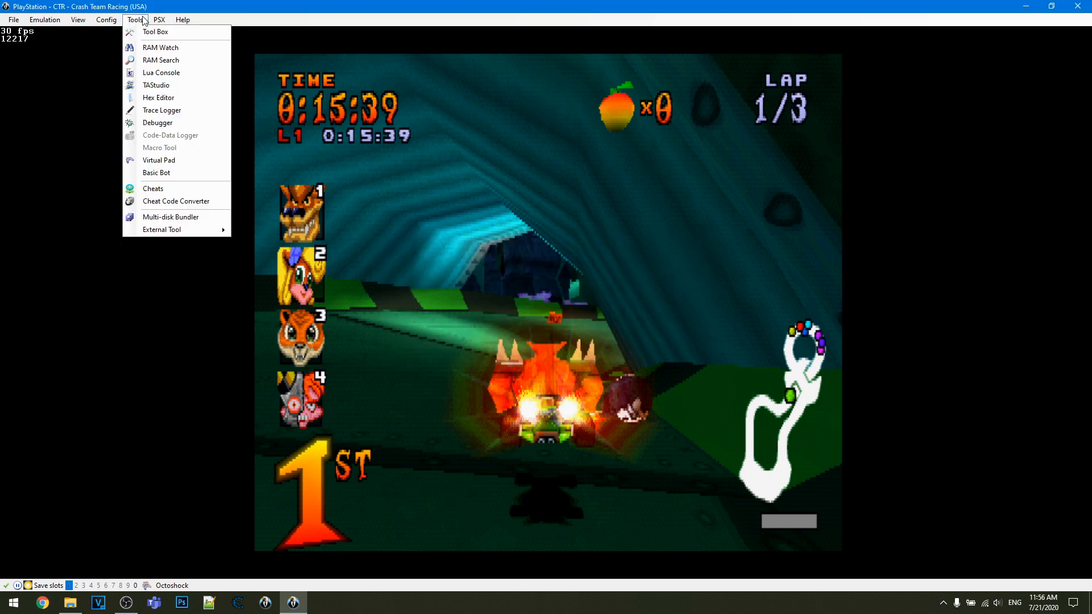
pyautogui.moveTo(160, 20)
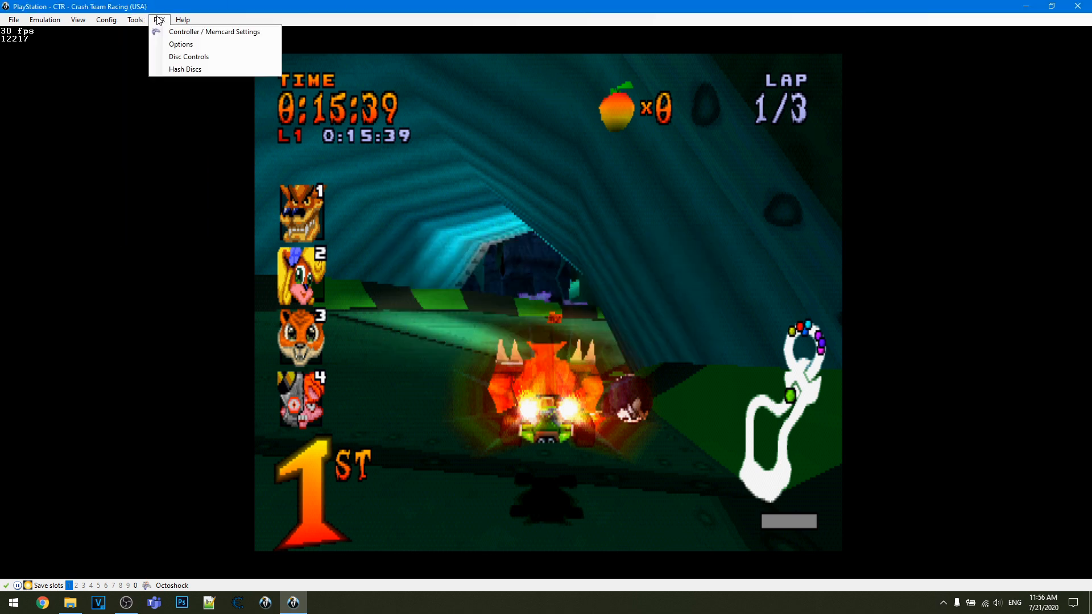
pyautogui.click(194, 46)
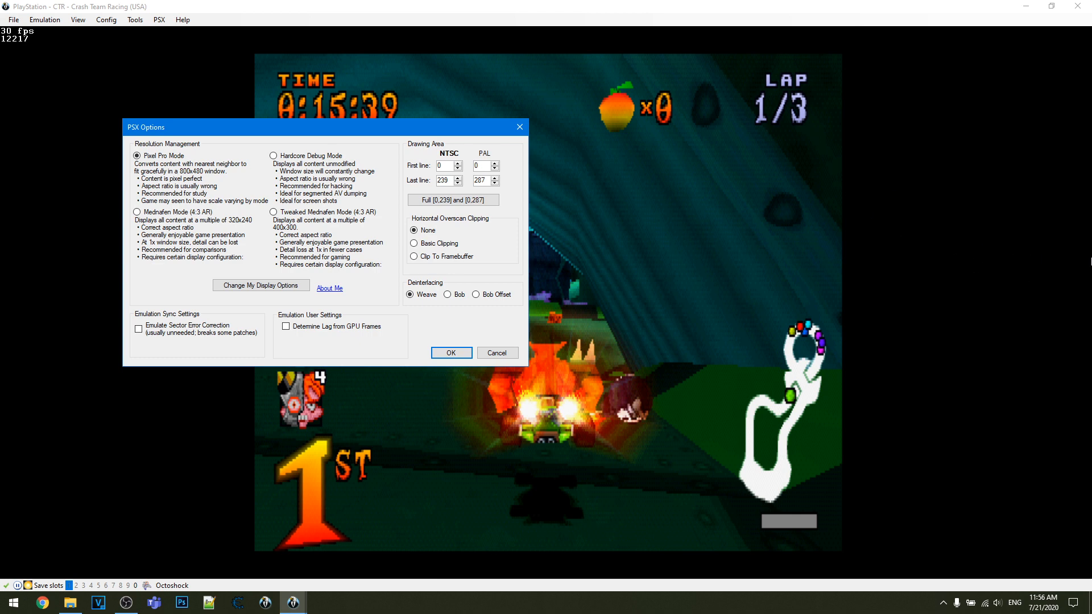
pyautogui.click(142, 210)
pyautogui.click(169, 159)
pyautogui.click(519, 127)
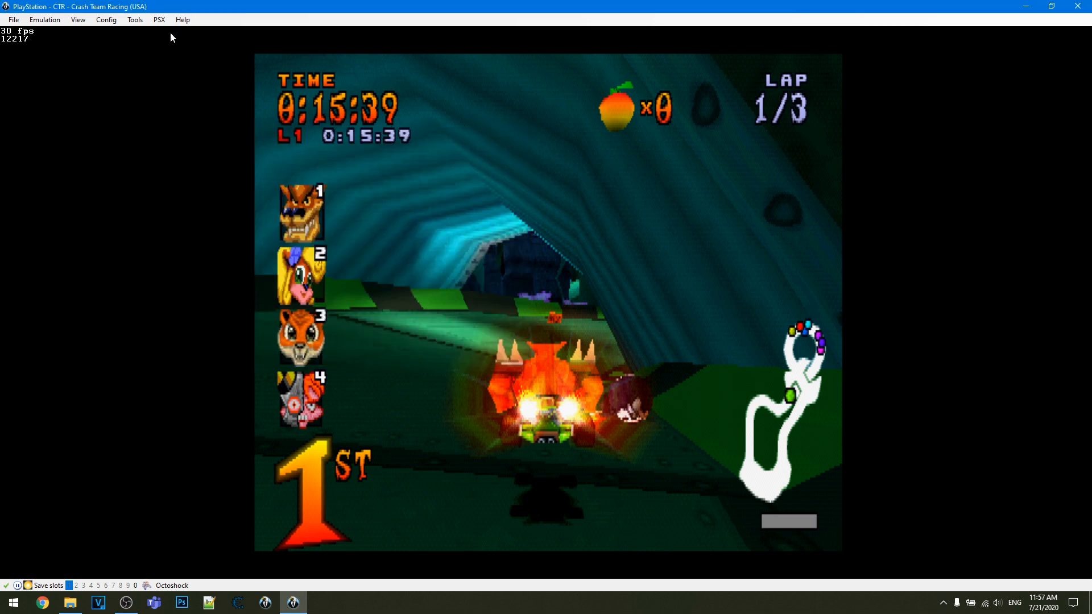
# - Open RAM Search, set the comparison operator to Not Equal To, and check the size and display choices, keeping 4 Byte and Unsigned
pyautogui.click(135, 19)
pyautogui.moveTo(159, 20)
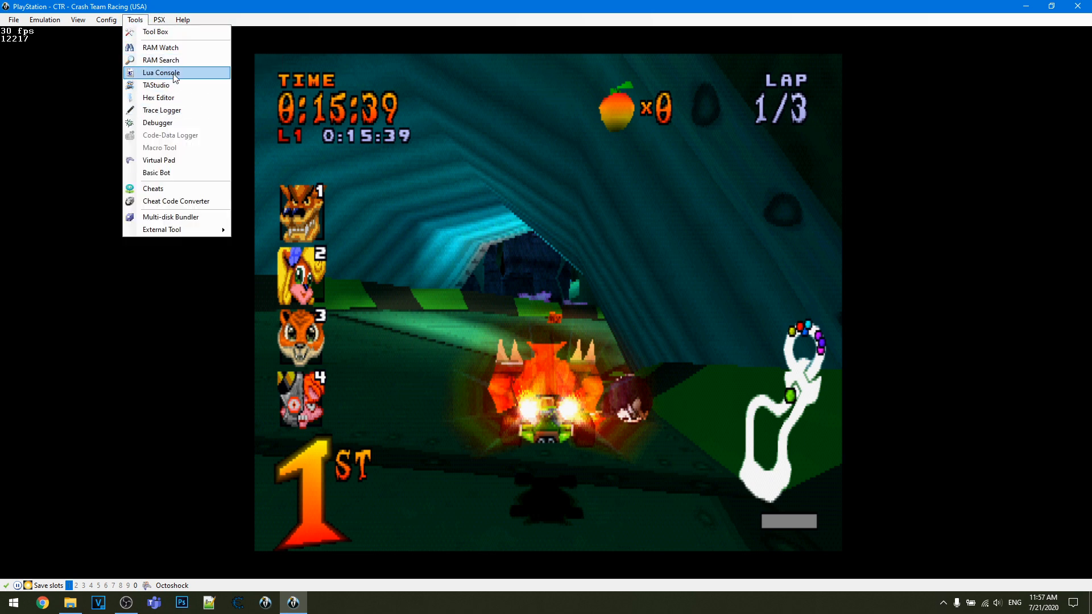
pyautogui.click(165, 60)
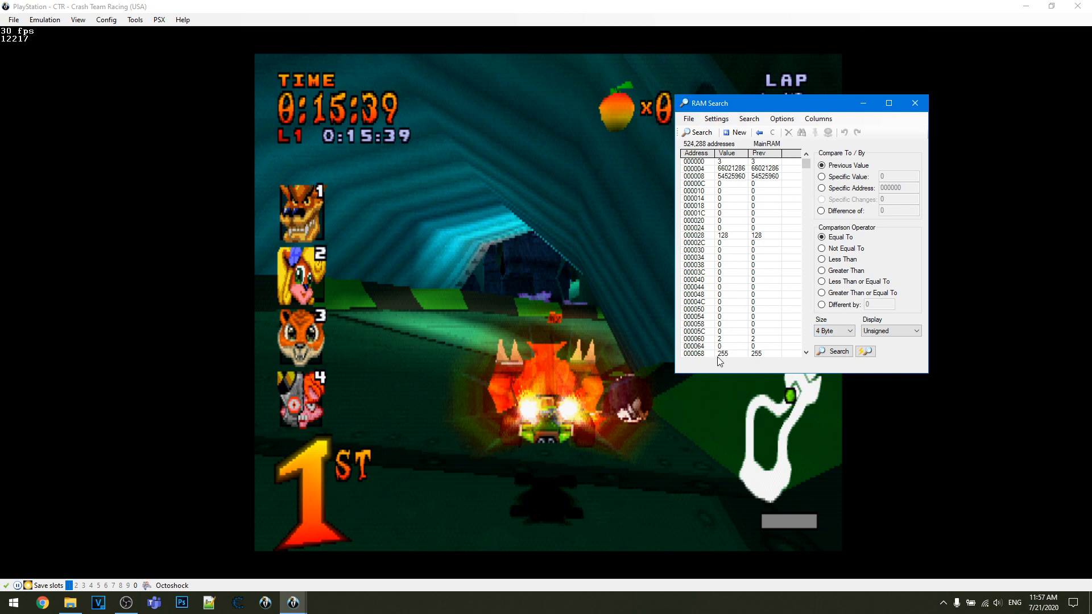
pyautogui.click(857, 250)
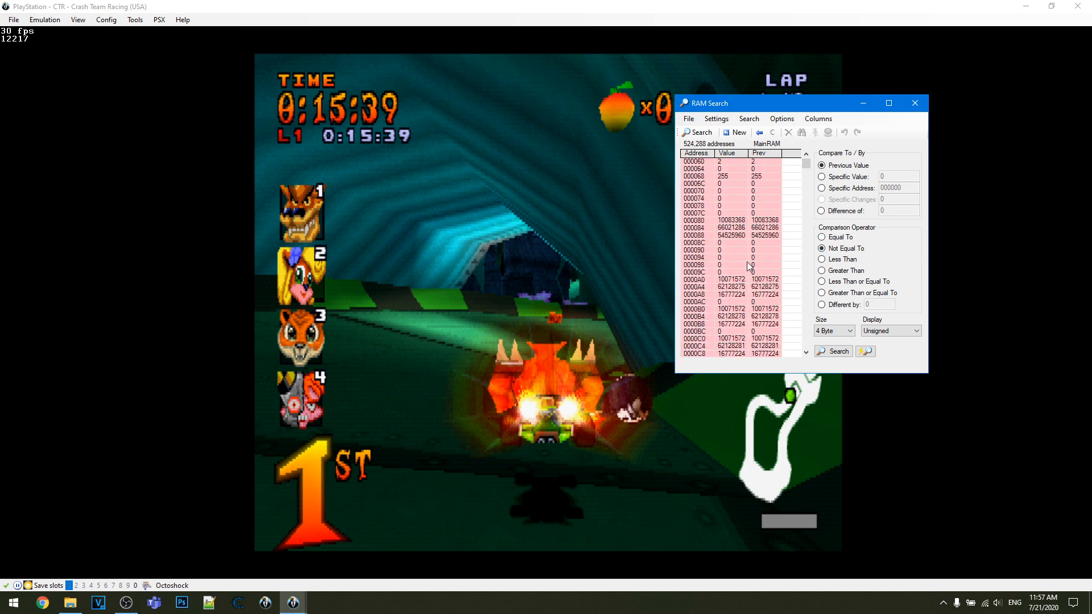
pyautogui.scroll(-10, 745, 261)
pyautogui.click(845, 331)
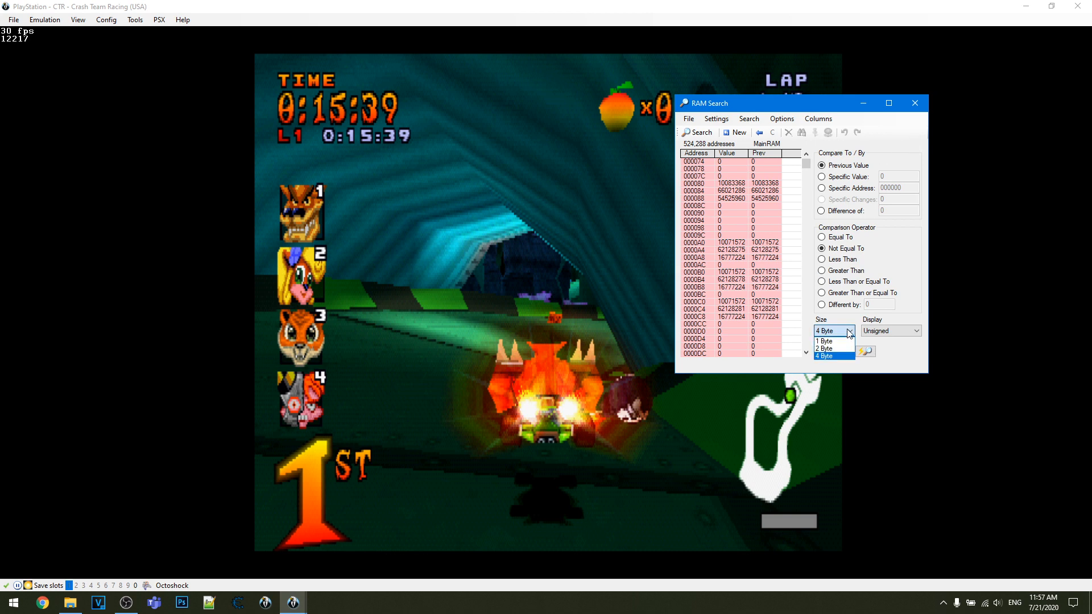
pyautogui.click(890, 331)
pyautogui.click(890, 331)
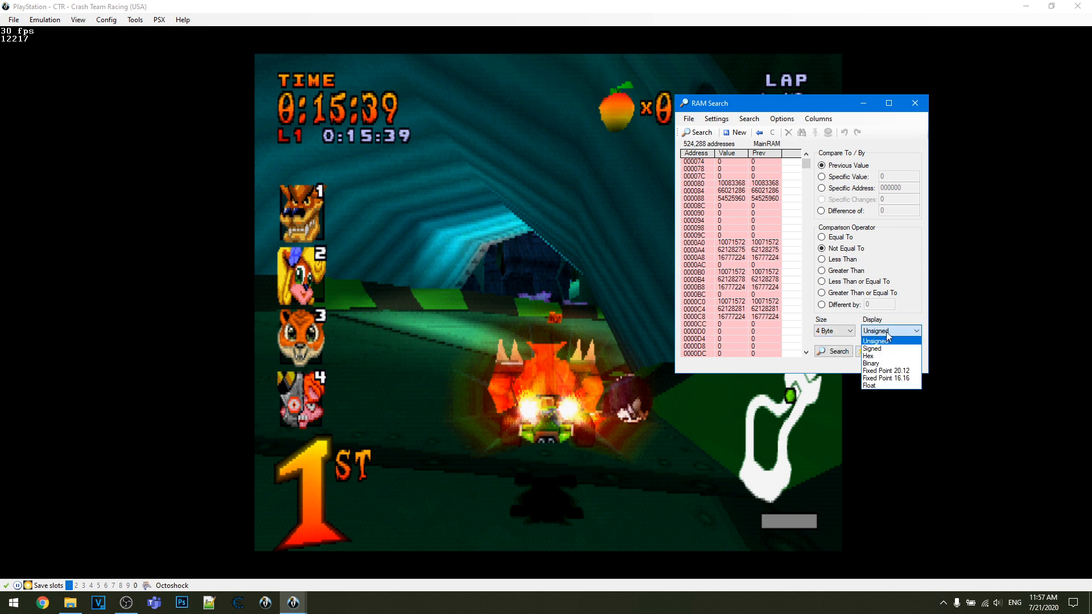
pyautogui.click(874, 341)
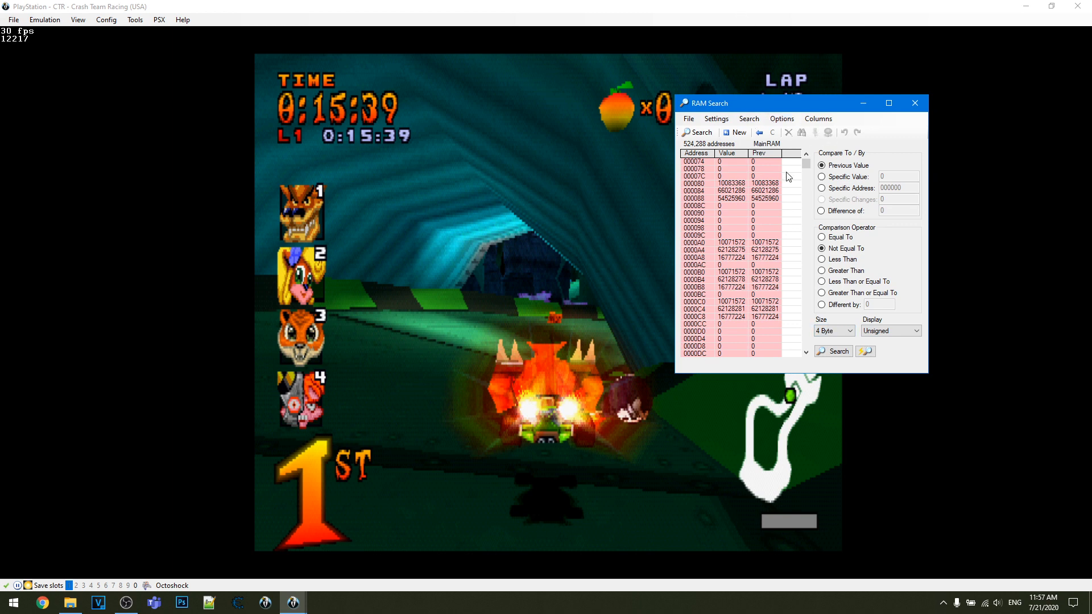
# - Inspect the poke option for address 000094 without changing its value, and close RAM Search
pyautogui.rightClick(745, 219)
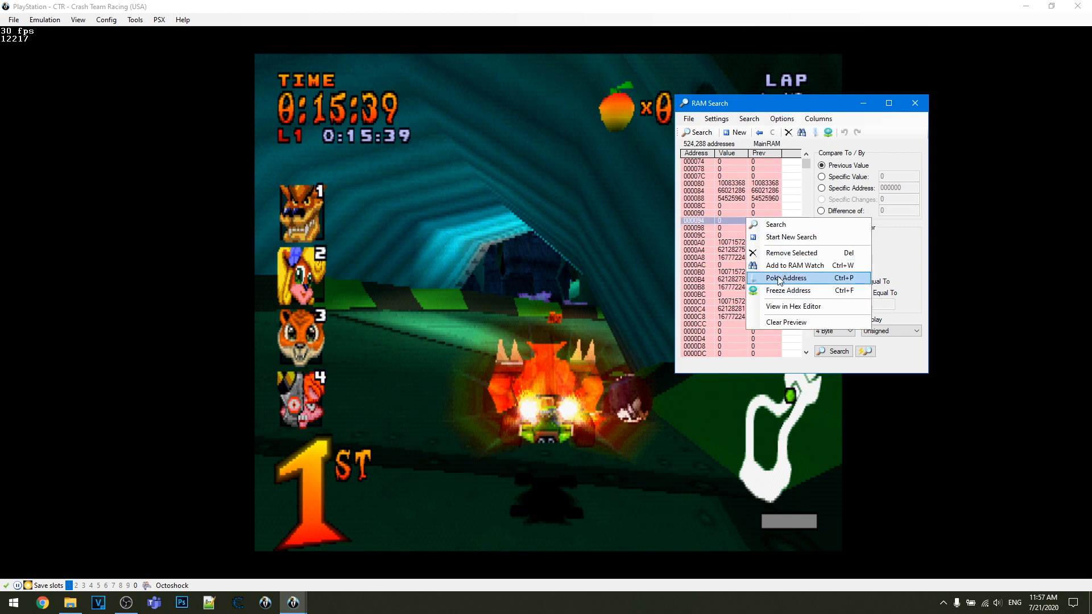
pyautogui.click(782, 278)
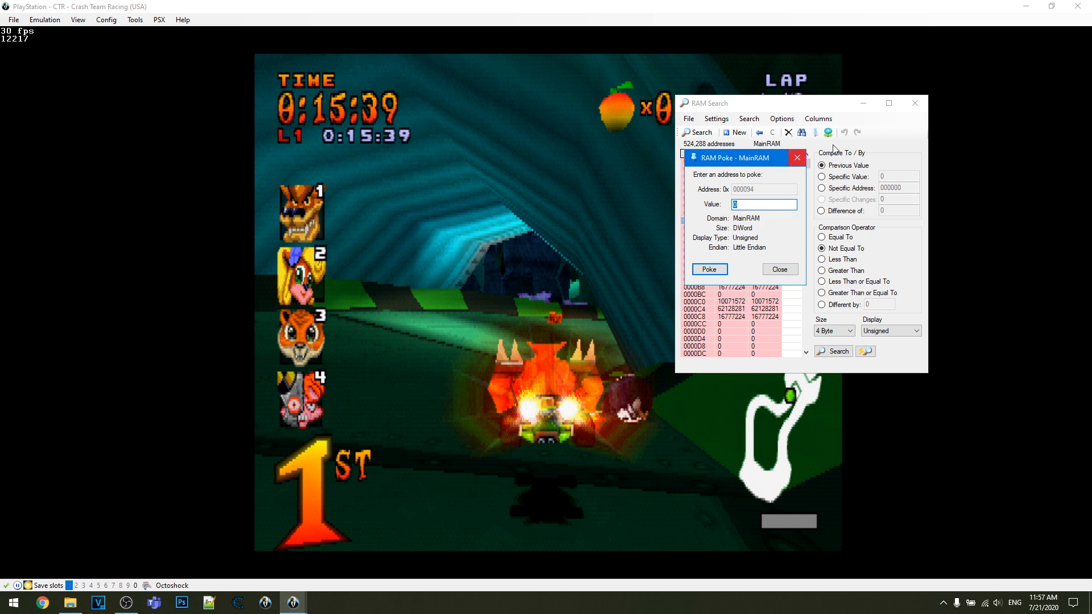
pyautogui.click(796, 158)
pyautogui.click(757, 118)
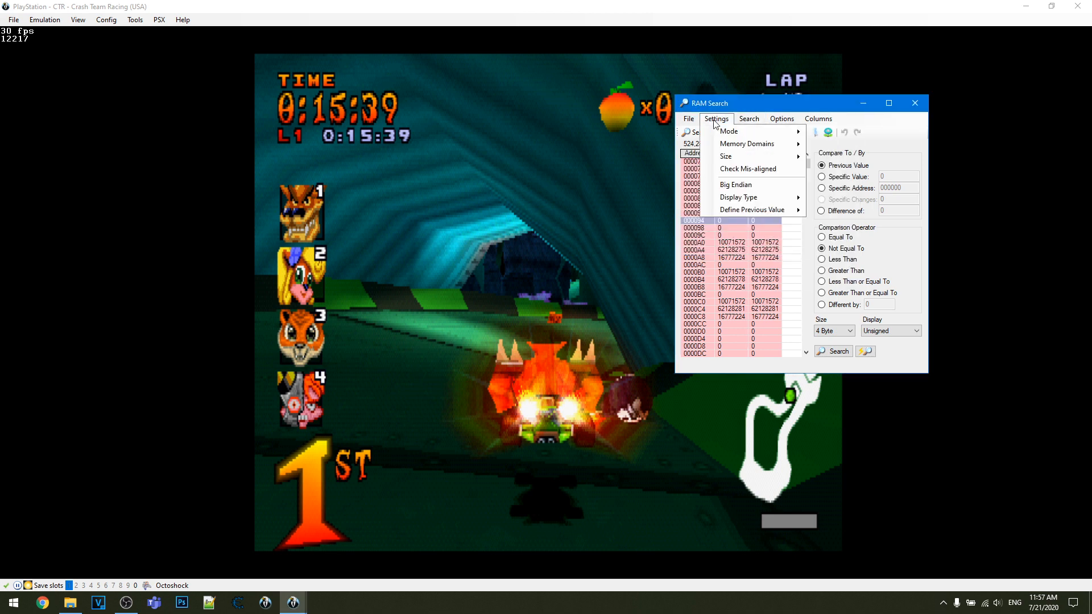
pyautogui.click(914, 103)
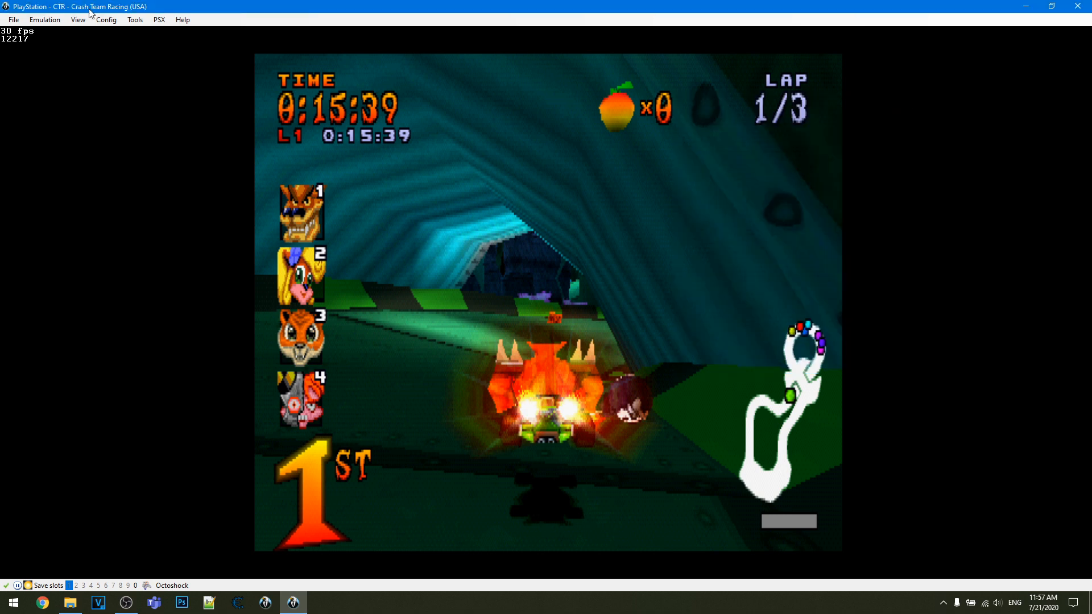
# - Open the Lua Console, load the ctr_display1 script from the CTRScripts folder, and close the console
pyautogui.click(134, 19)
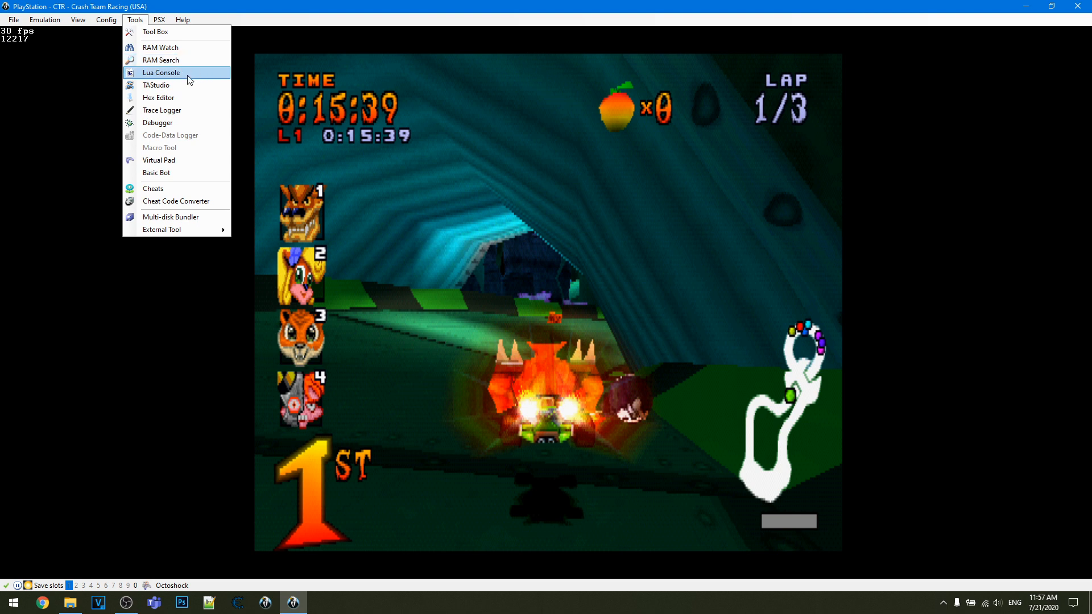
pyautogui.click(176, 73)
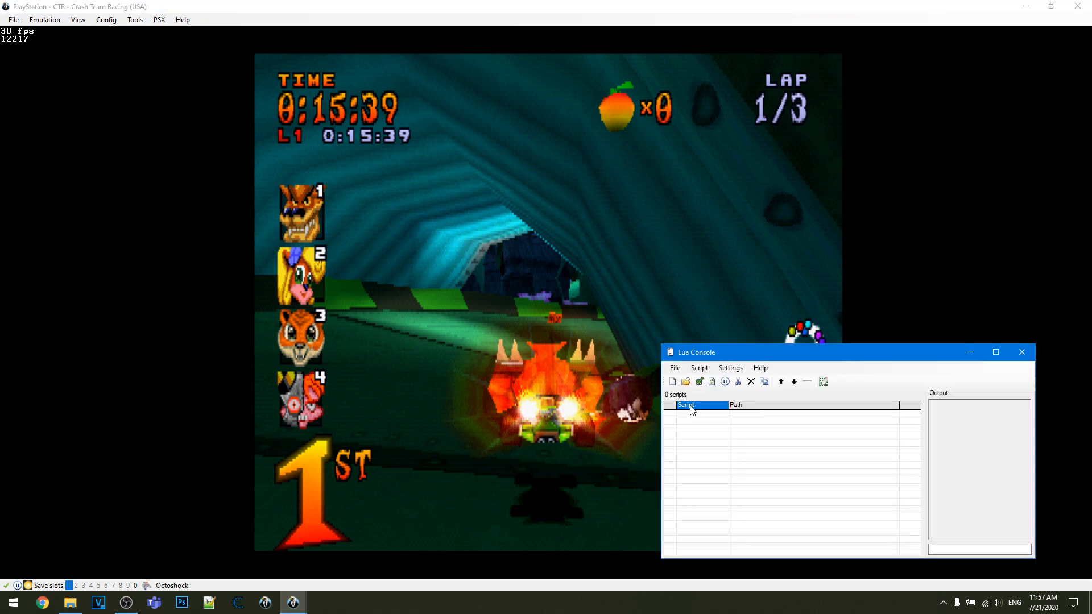
pyautogui.click(685, 381)
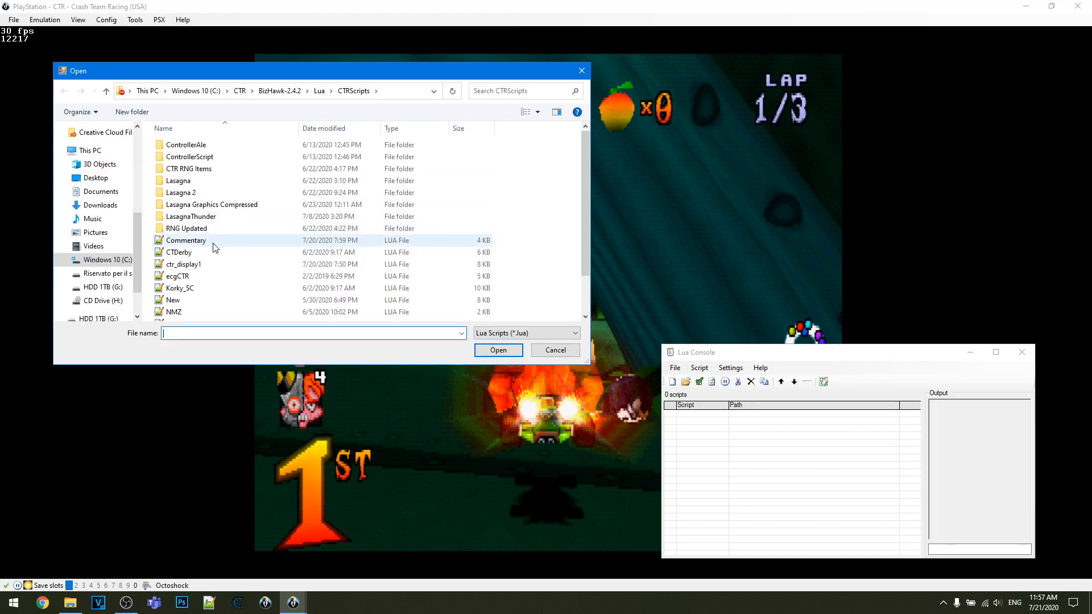
pyautogui.doubleClick(205, 264)
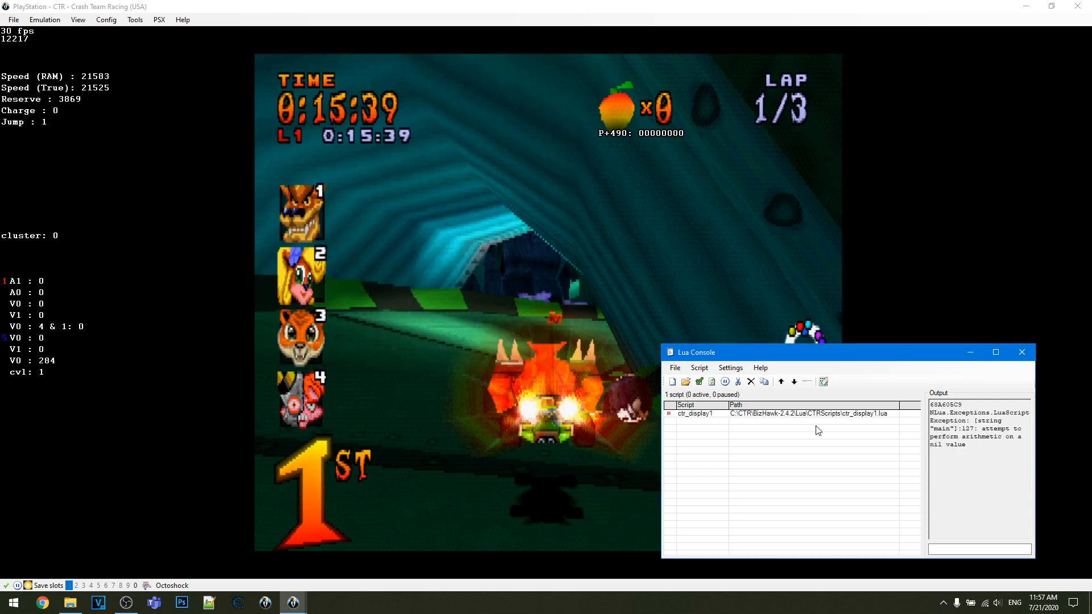
pyautogui.click(732, 414)
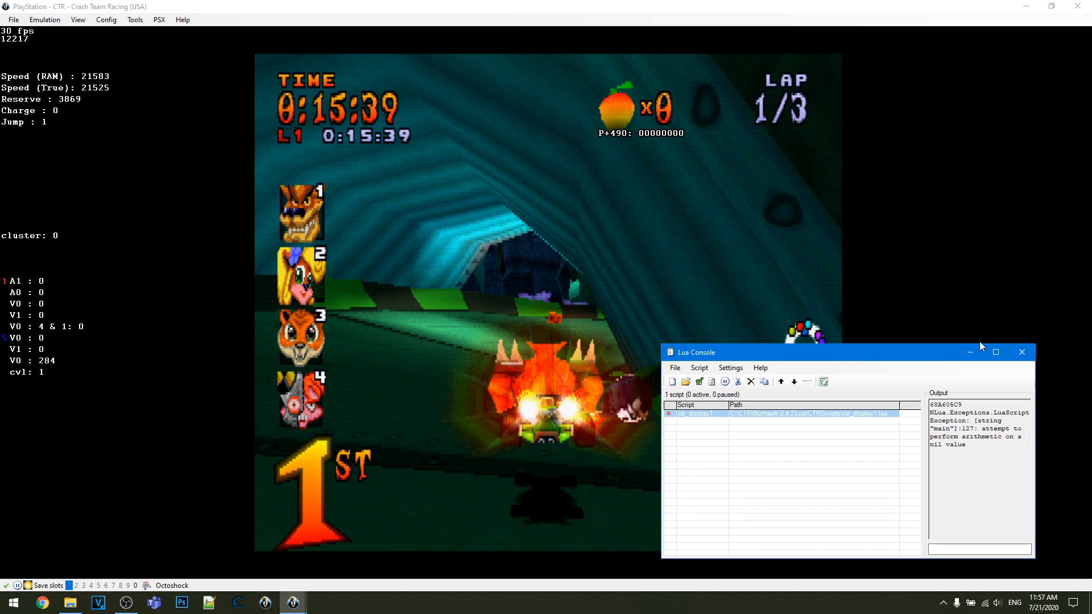
pyautogui.click(1022, 352)
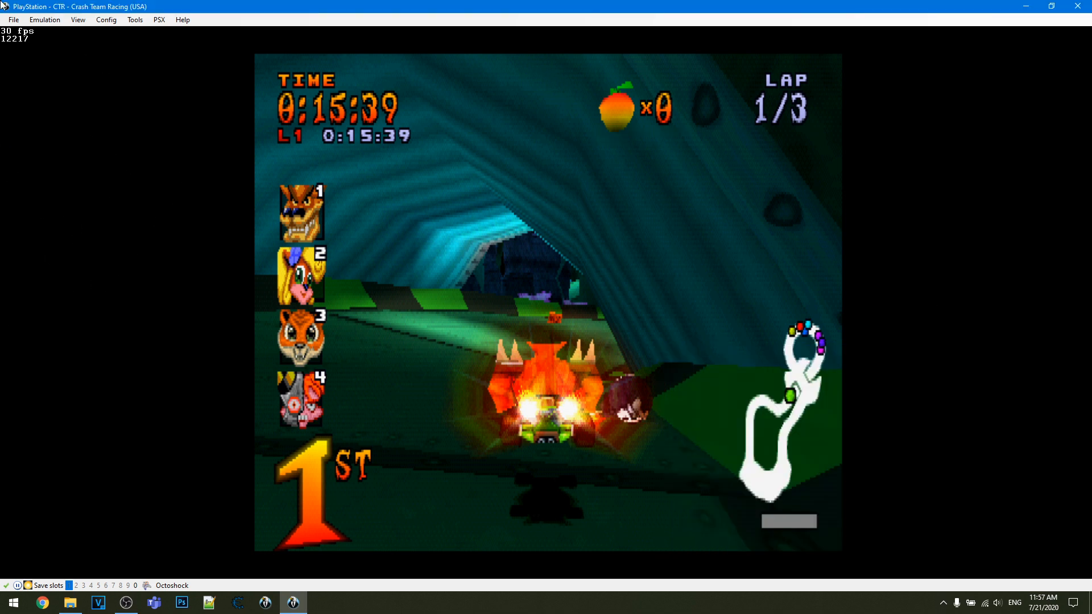
# - Look through the PSX main RAM contents in the Hex Editor and close it
pyautogui.click(135, 19)
pyautogui.click(158, 97)
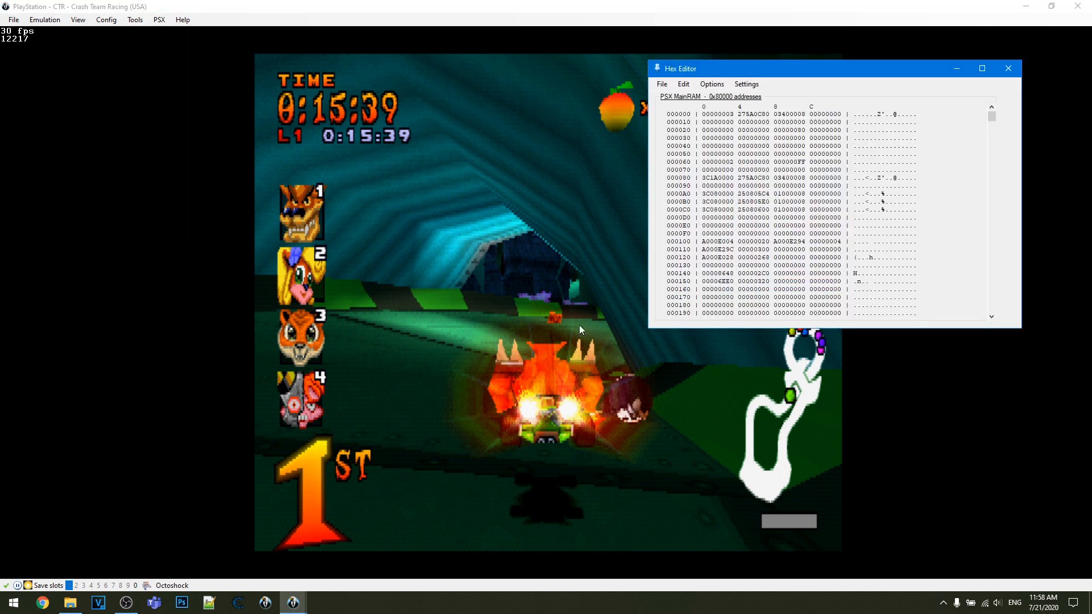
pyautogui.scroll(-1, 710, 165)
pyautogui.click(1008, 68)
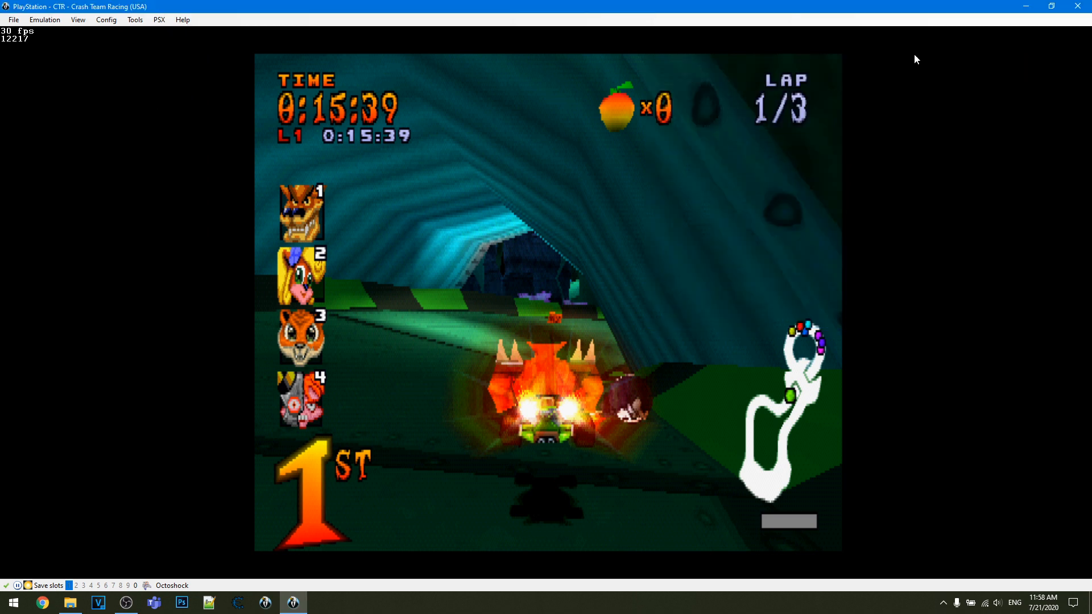
# - Open the Basic Bot and set its main value target to a specific value of 24000
pyautogui.click(134, 19)
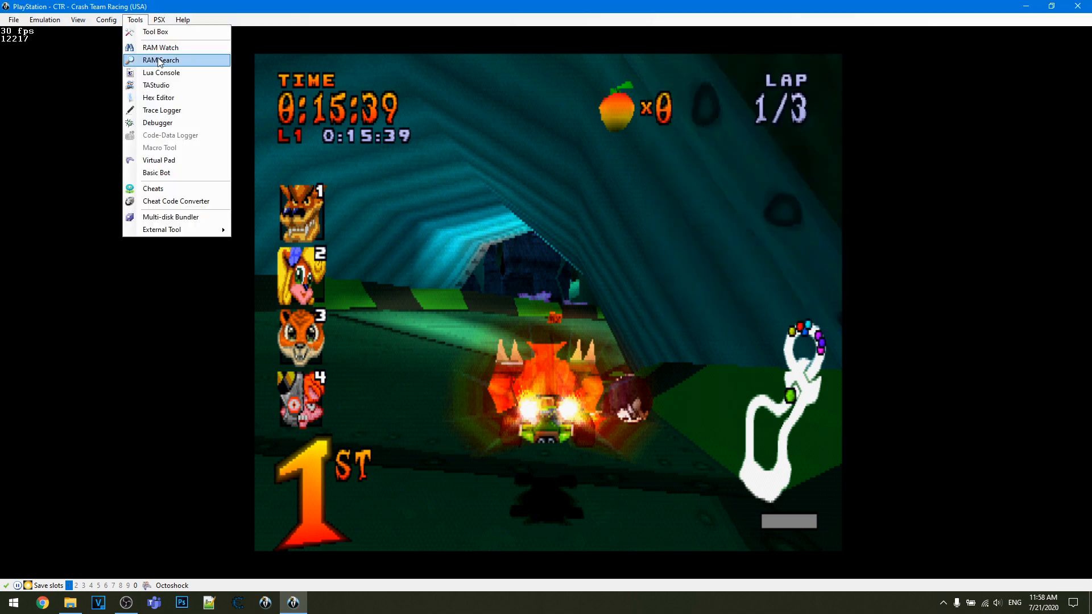
pyautogui.click(189, 172)
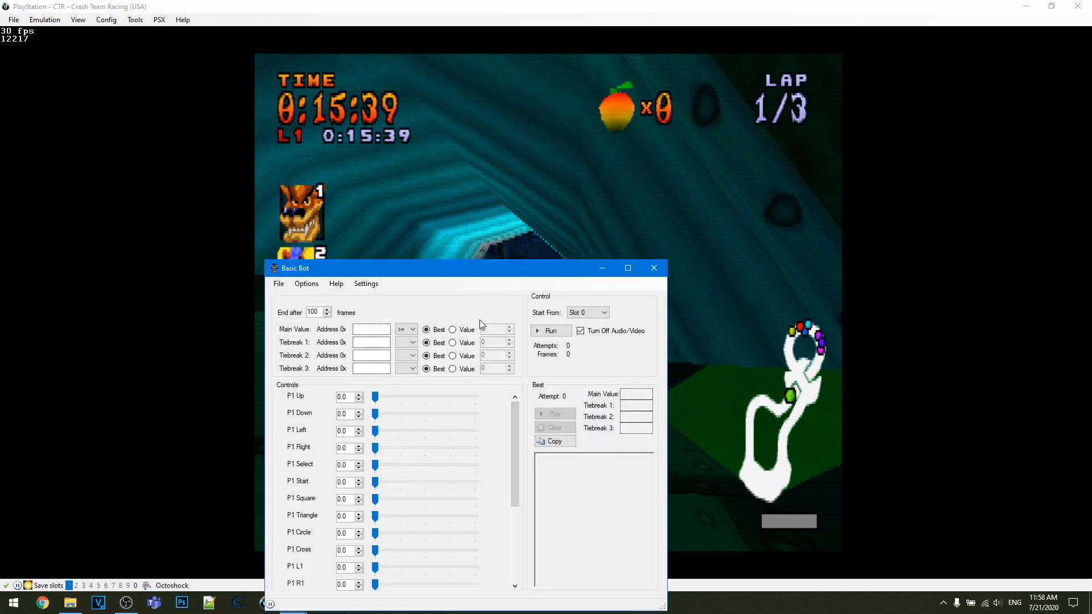
pyautogui.moveTo(397, 270); pyautogui.dragTo(712, 122)
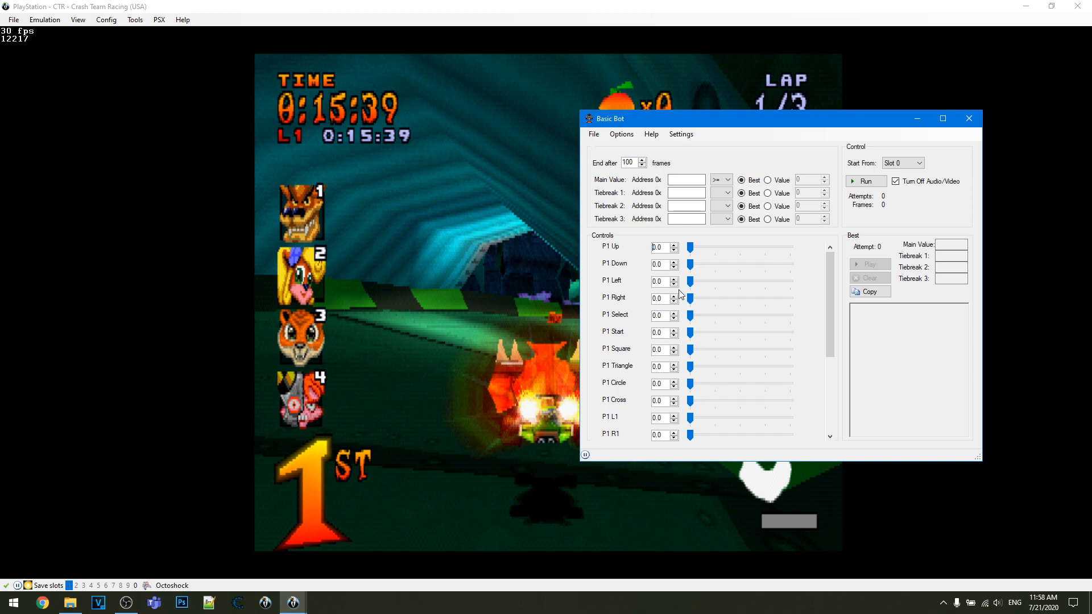
pyautogui.click(686, 178)
pyautogui.click(767, 180)
# - Try entering 16540 as the start of the Basic Bot's main value address, and clear the field
pyautogui.click(691, 181)
pyautogui.click(685, 180)
pyautogui.write('165405')
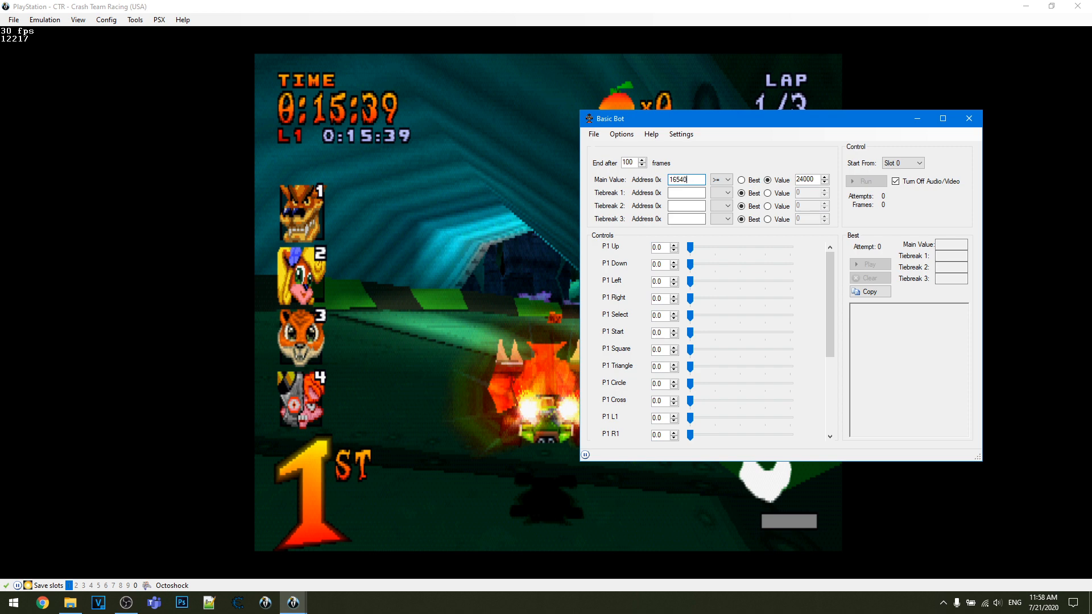
pyautogui.press('BackSpace')
pyautogui.press('BackSpace')
pyautogui.press('BackSpace')
pyautogui.press('BackSpace')
pyautogui.press('BackSpace')
# - Review the Basic Bot's button probability sliders, start slot and end-after frame count, and close the bot
pyautogui.moveTo(690, 419); pyautogui.dragTo(692, 421)
pyautogui.moveTo(752, 421); pyautogui.dragTo(664, 406)
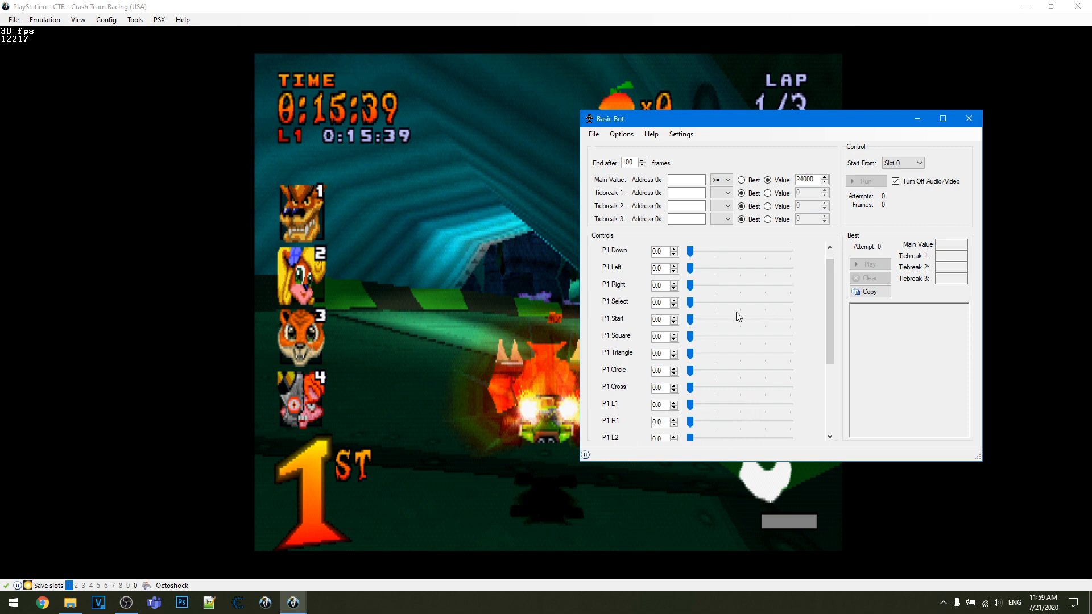
pyautogui.click(907, 161)
pyautogui.click(906, 162)
pyautogui.doubleClick(635, 161)
pyautogui.scroll(-3, 800, 282)
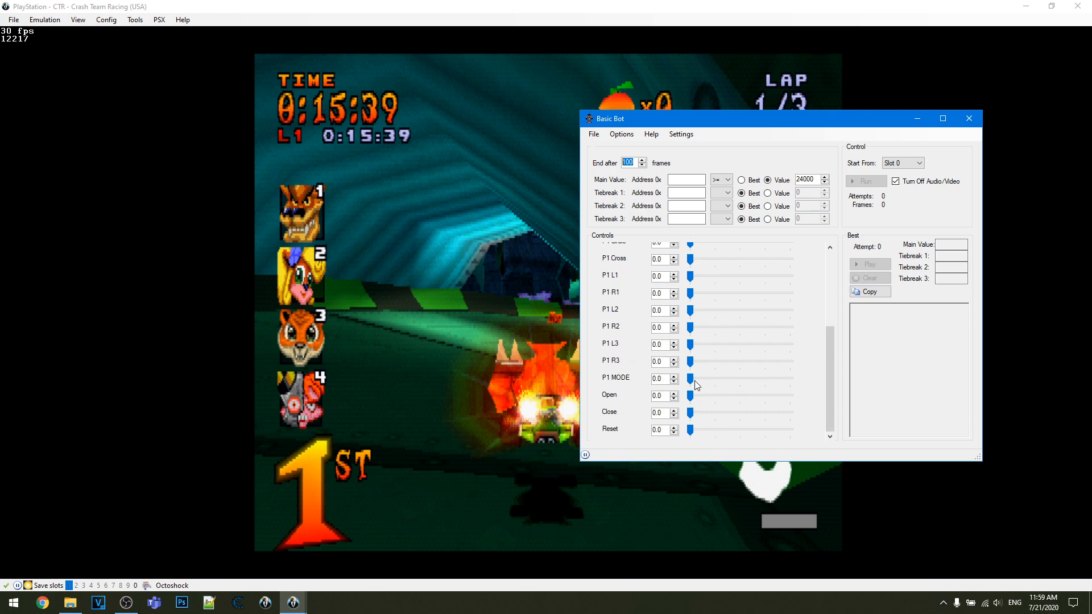
pyautogui.scroll(3, 664, 331)
pyautogui.scroll(-3, 637, 302)
pyautogui.scroll(3, 626, 340)
pyautogui.scroll(-3, 626, 340)
pyautogui.click(689, 328)
pyautogui.scroll(3, 640, 332)
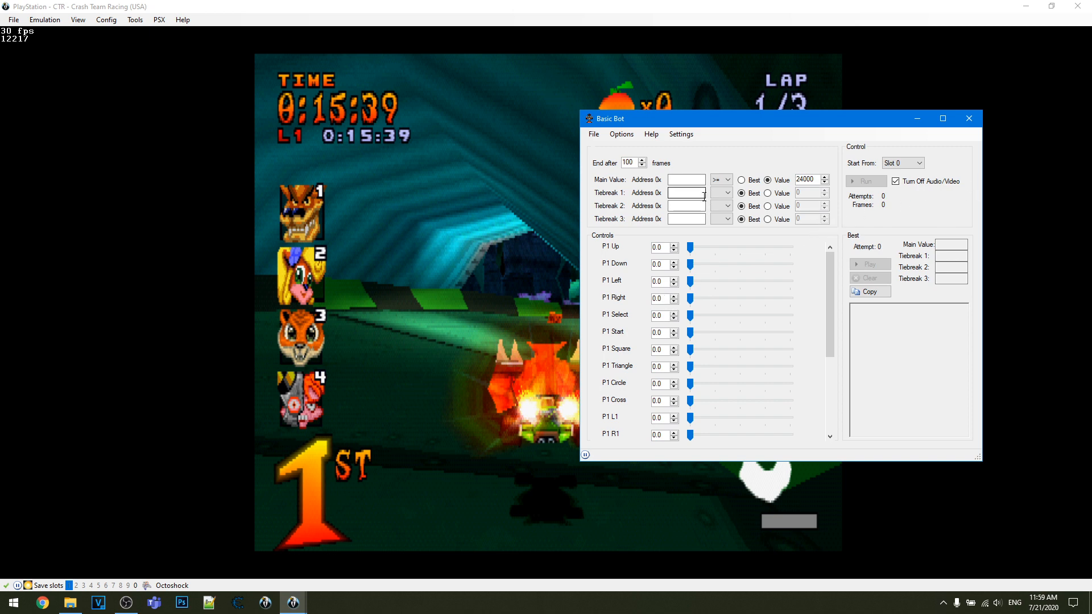
pyautogui.click(969, 118)
# - Review the display configuration's scaling and filtering, display method and window settings, and close it without changes
pyautogui.click(106, 19)
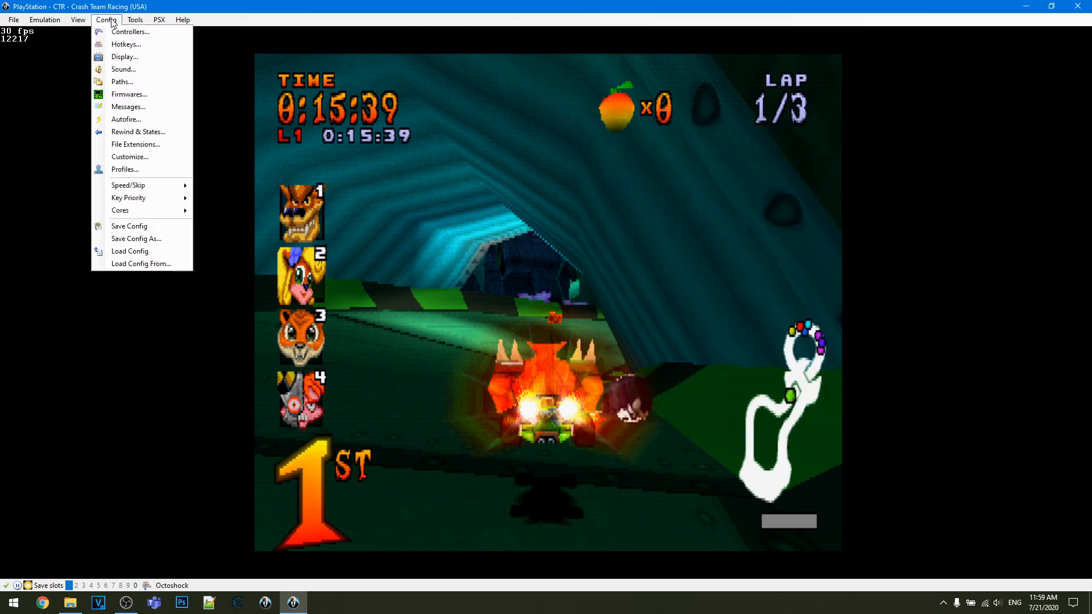
pyautogui.moveTo(135, 20)
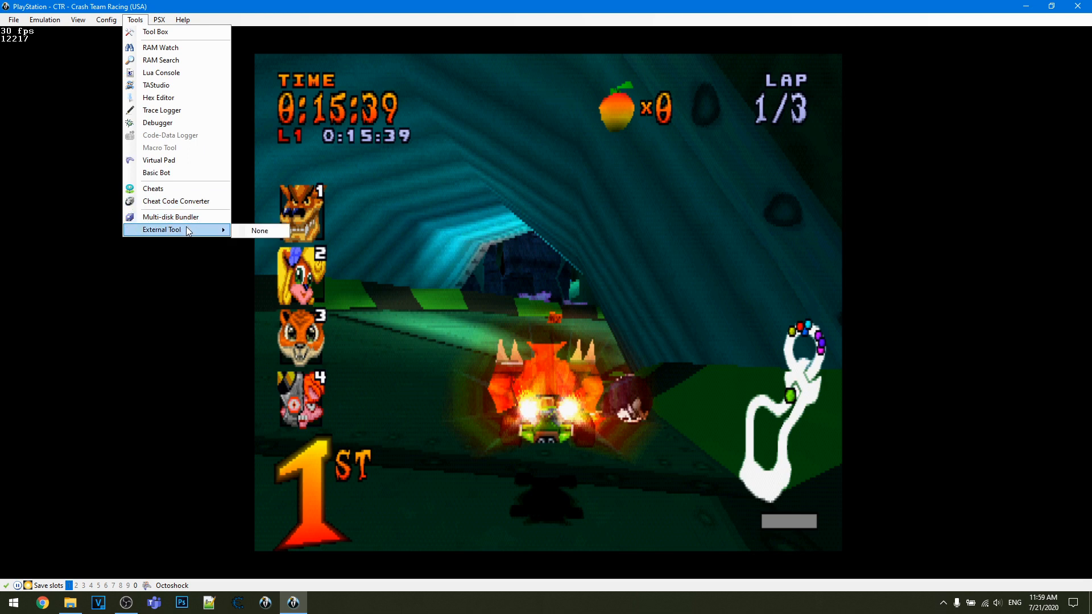
pyautogui.moveTo(182, 230)
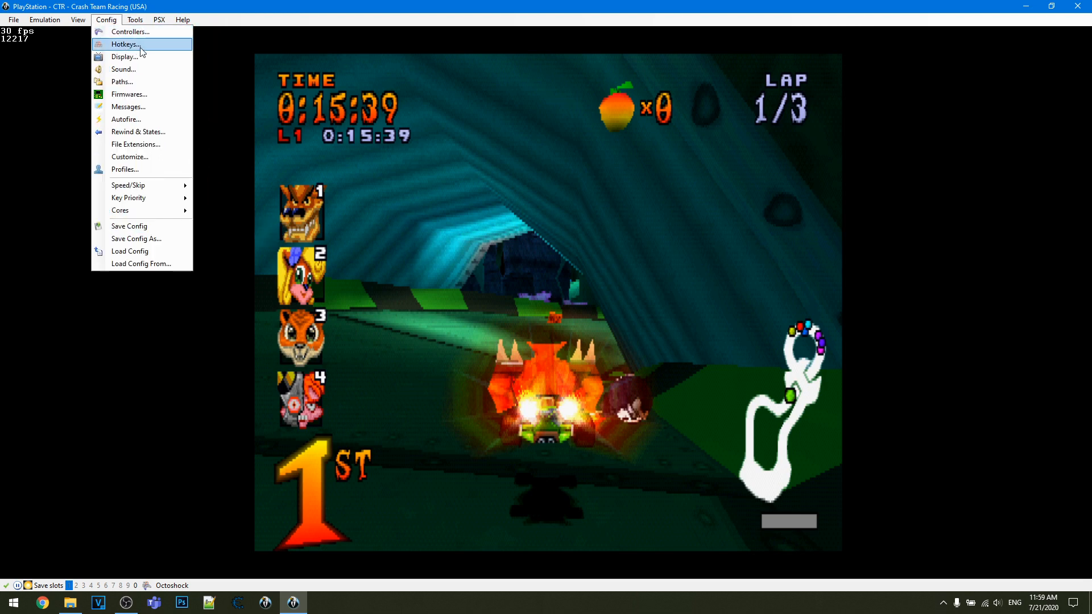
pyautogui.click(136, 57)
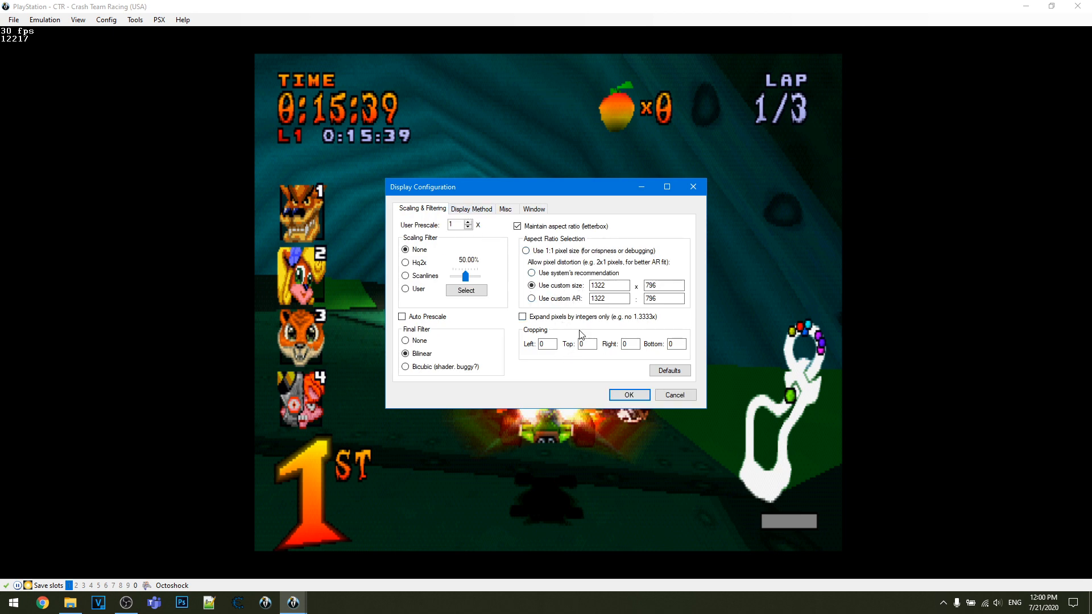
pyautogui.click(473, 214)
pyautogui.click(533, 211)
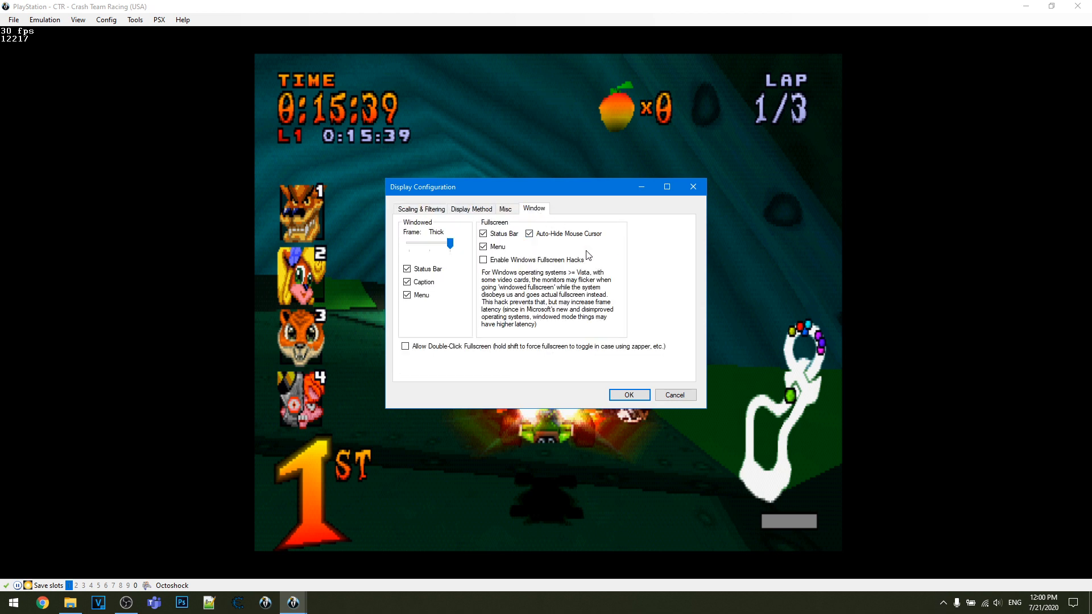
pyautogui.click(420, 209)
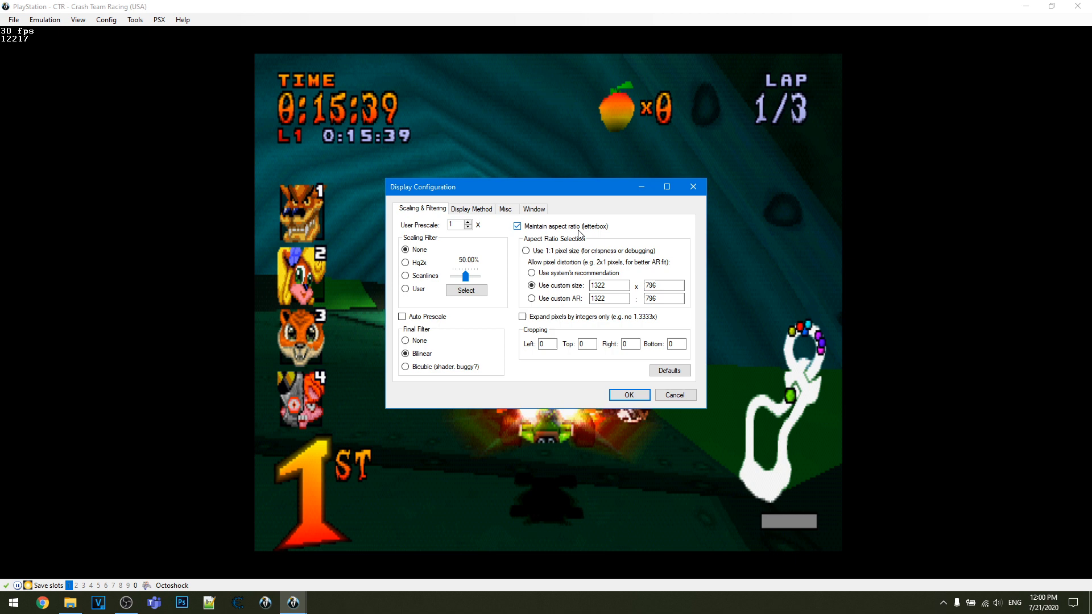
pyautogui.click(692, 187)
# - Look through the hotkey configuration's categories, from save states and tools to TAStudio, and return to the general hotkeys
pyautogui.click(107, 19)
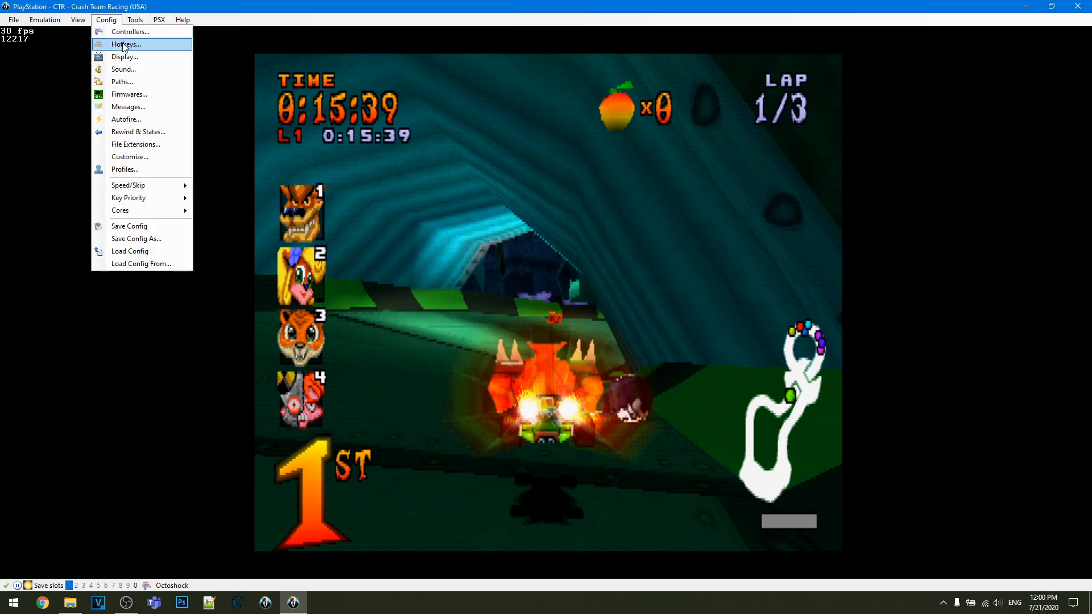
pyautogui.click(132, 45)
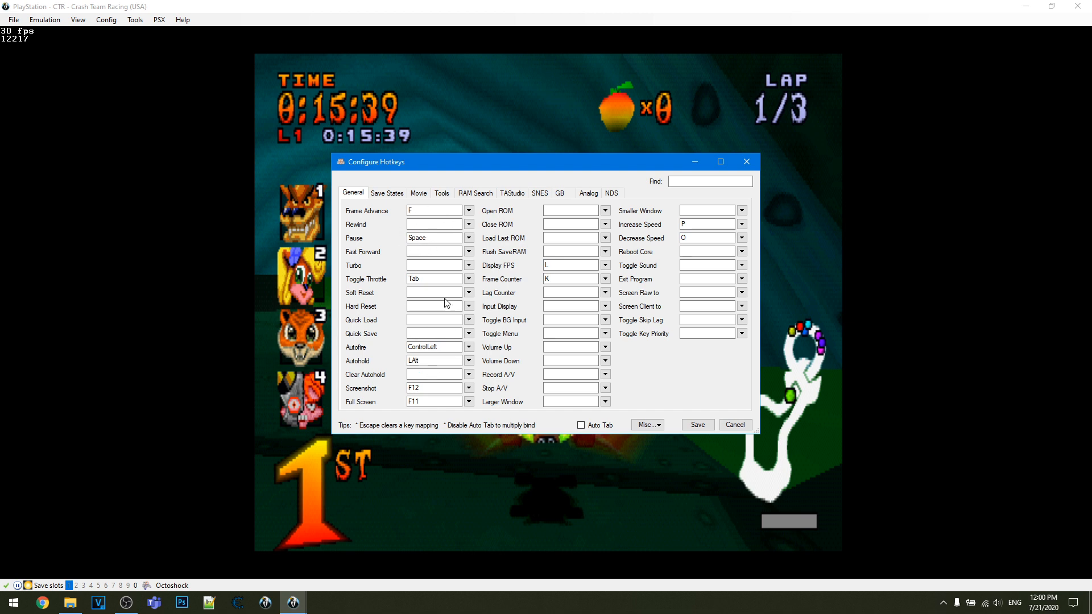
pyautogui.click(405, 194)
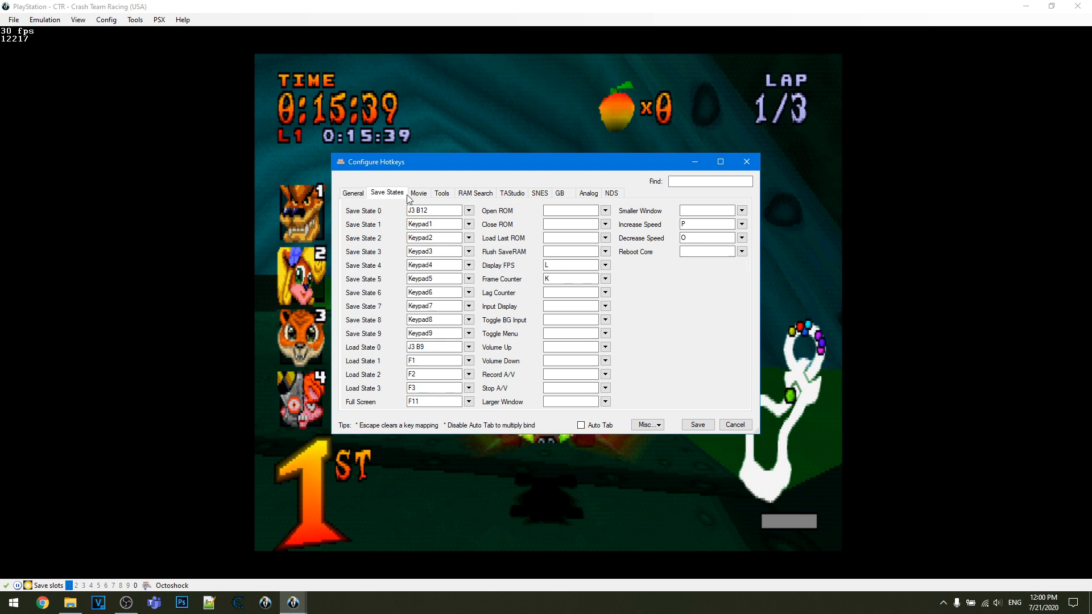
pyautogui.click(418, 194)
pyautogui.click(390, 193)
pyautogui.click(442, 194)
pyautogui.click(483, 195)
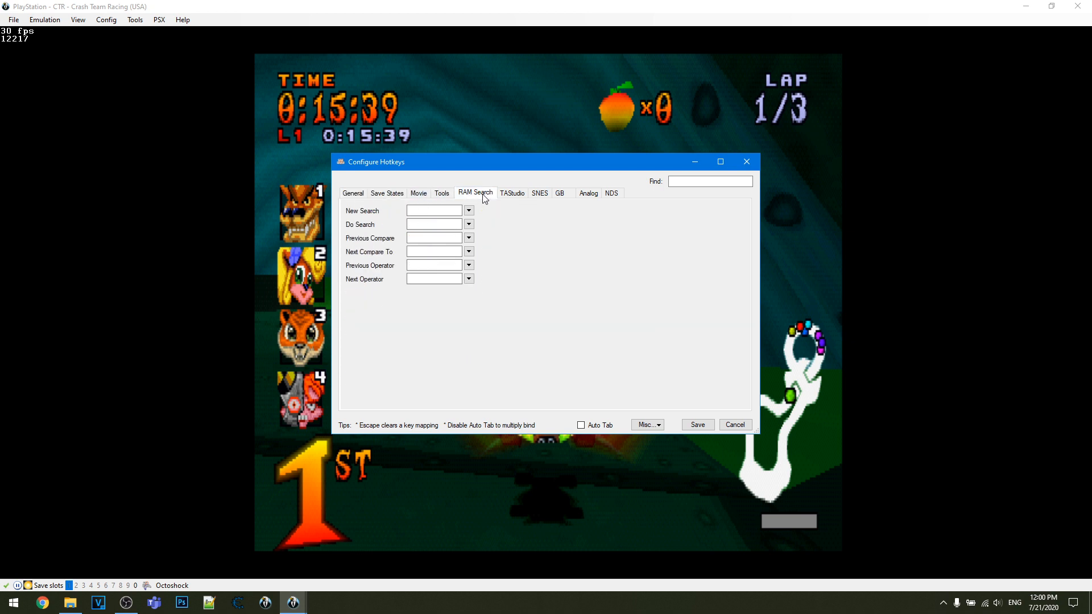
pyautogui.click(512, 194)
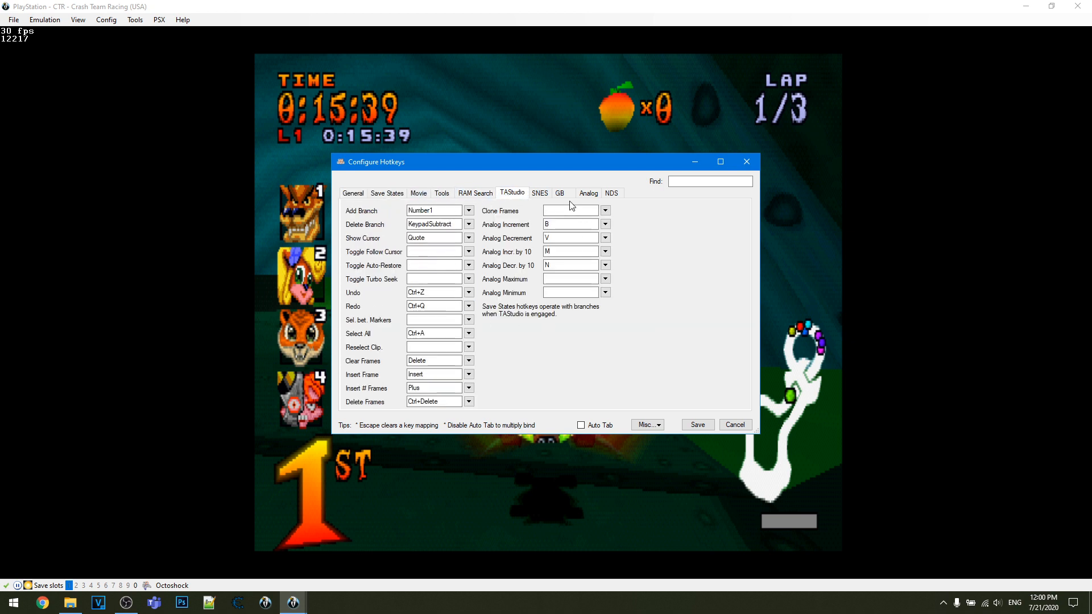
pyautogui.click(546, 194)
pyautogui.click(511, 193)
pyautogui.click(373, 195)
pyautogui.click(353, 193)
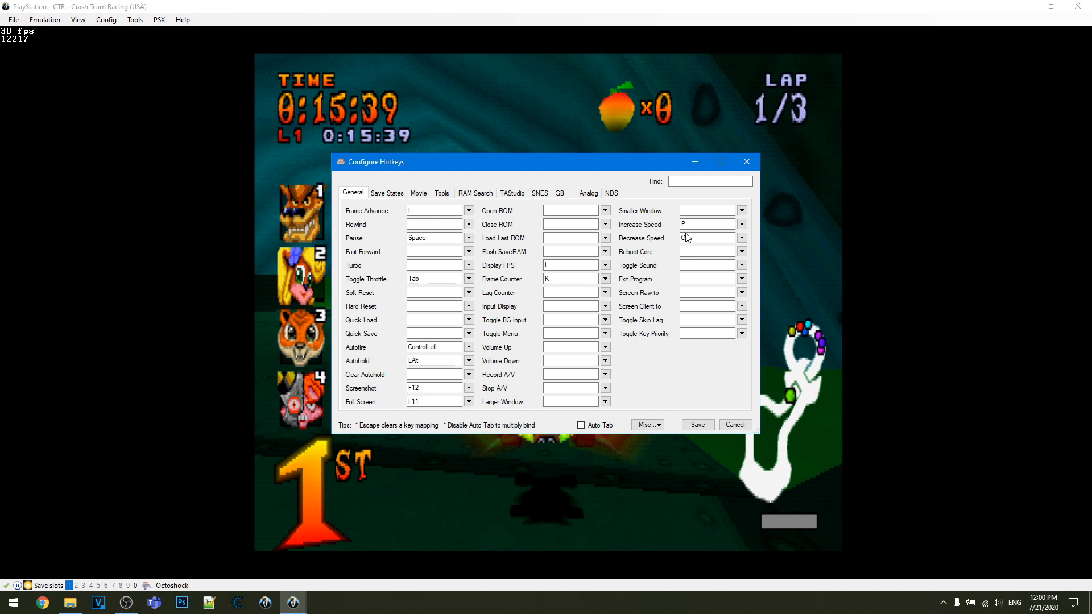
# - Review the hotkeys for save states, tools, RAM Search and TAStudio, and close the hotkey configuration without saving
pyautogui.click(389, 194)
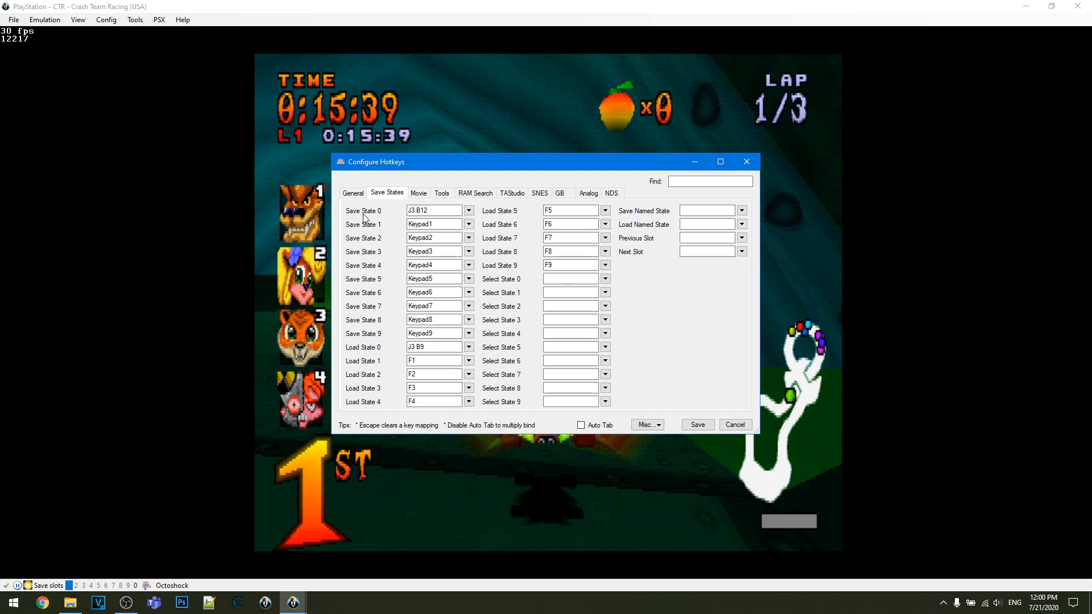
pyautogui.click(441, 193)
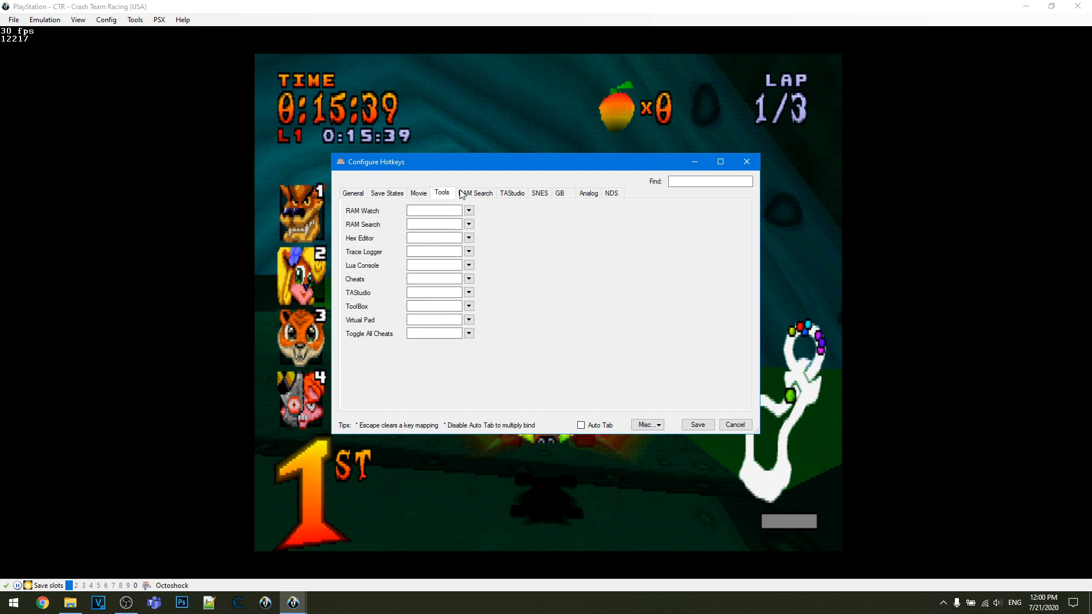
pyautogui.click(475, 193)
pyautogui.click(512, 193)
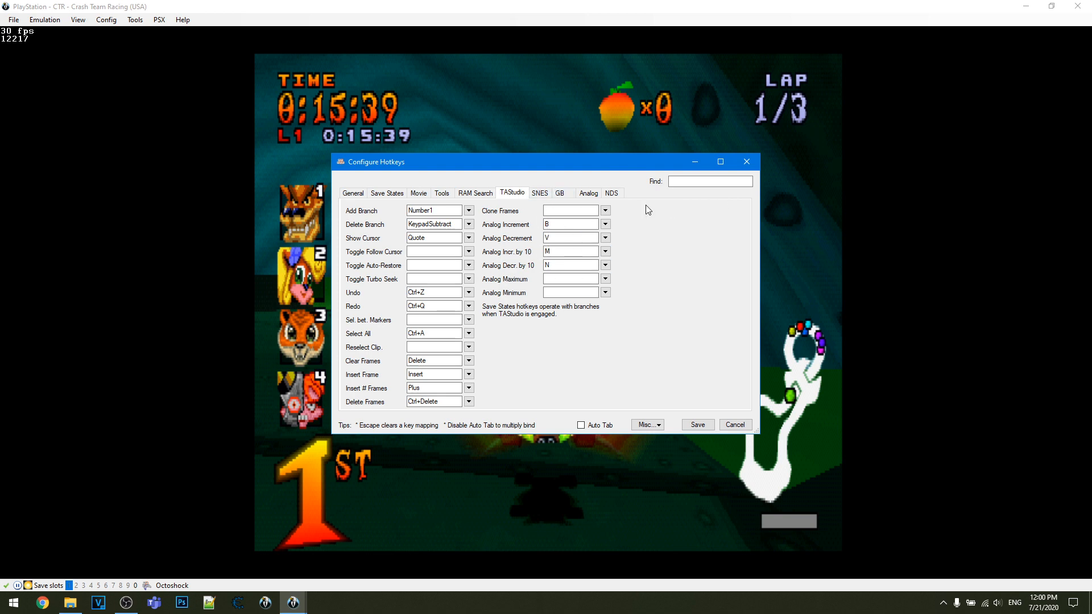
pyautogui.click(745, 162)
# - Check the sound configuration's volume, output method and device, and accept it as it is
pyautogui.click(95, 20)
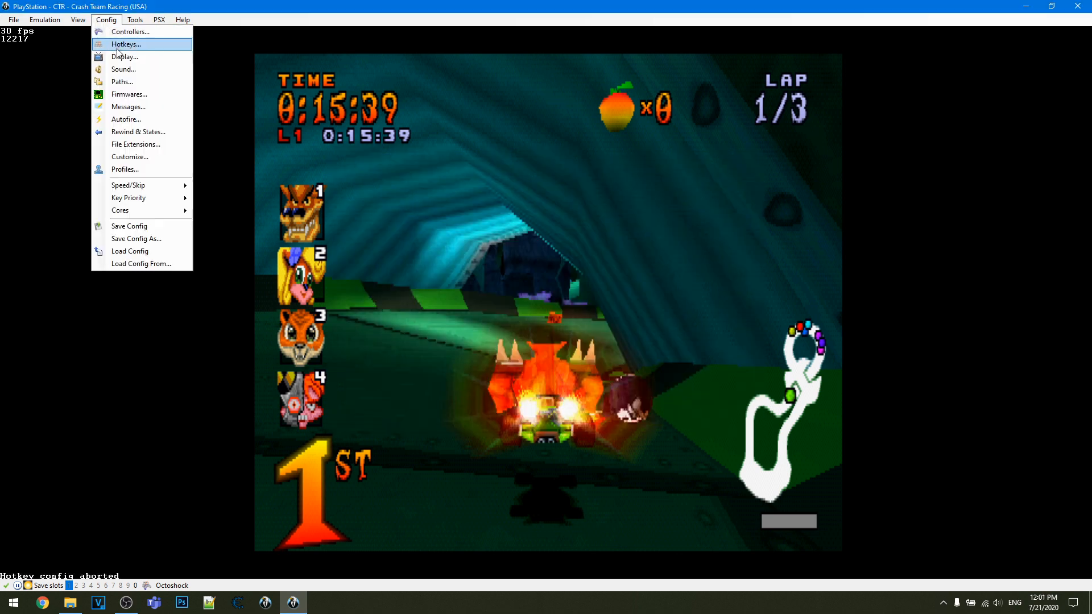
pyautogui.click(131, 75)
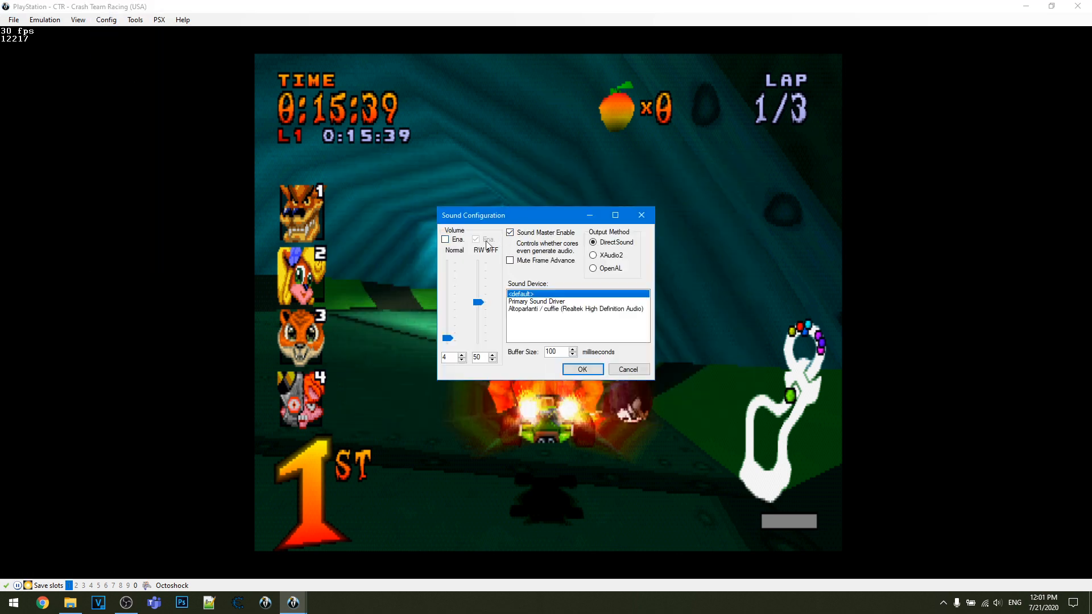
pyautogui.click(580, 368)
# - Review the available profiles in the profile configuration, and close it with Tool-assisted Speedruns still selected
pyautogui.click(108, 20)
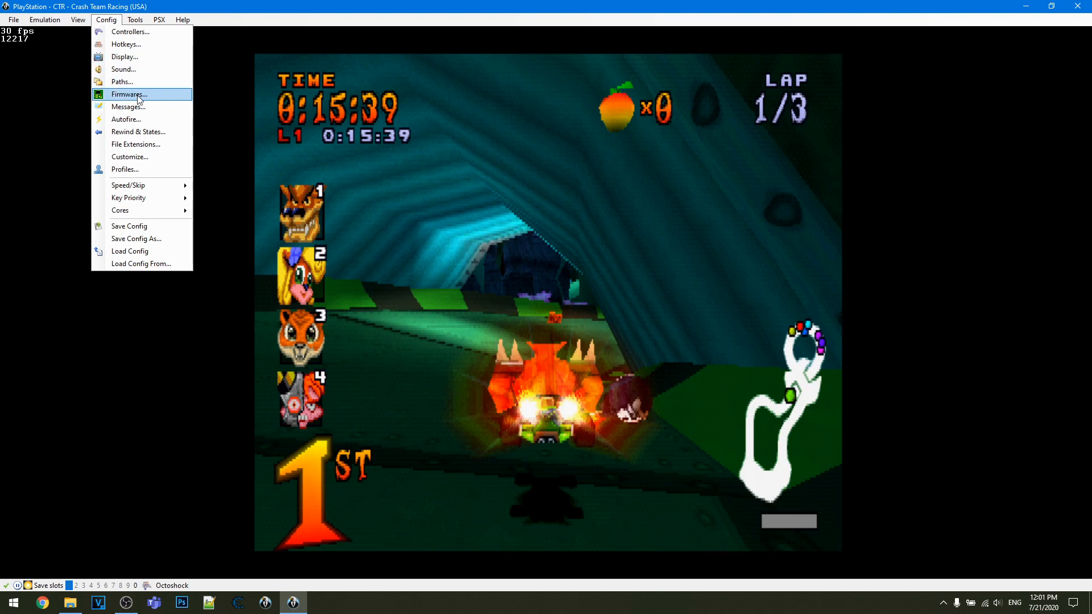
pyautogui.click(142, 170)
pyautogui.click(465, 248)
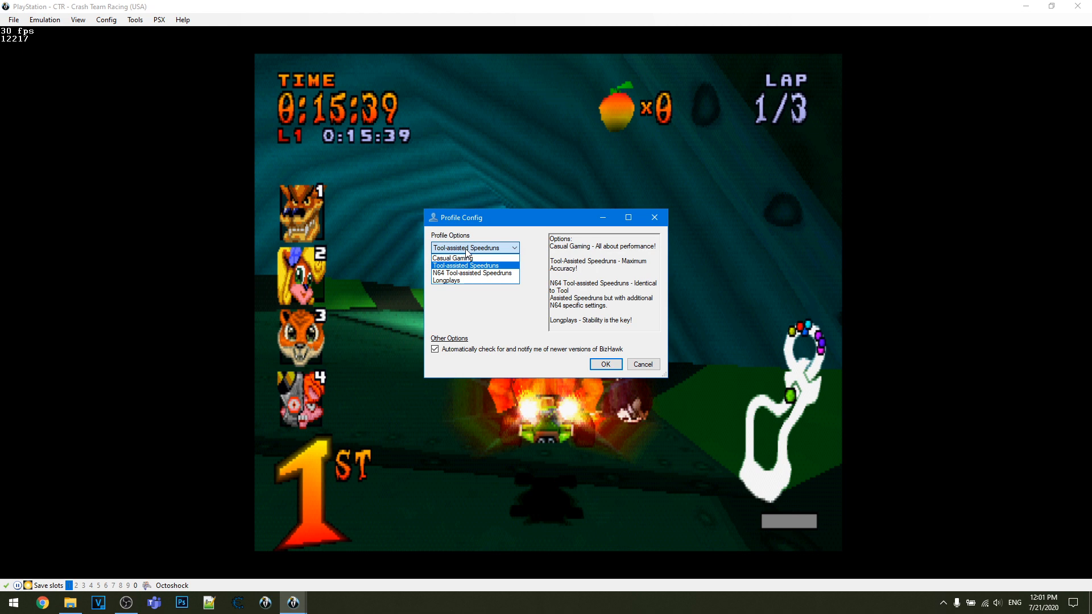
pyautogui.click(466, 249)
pyautogui.click(464, 249)
pyautogui.click(463, 249)
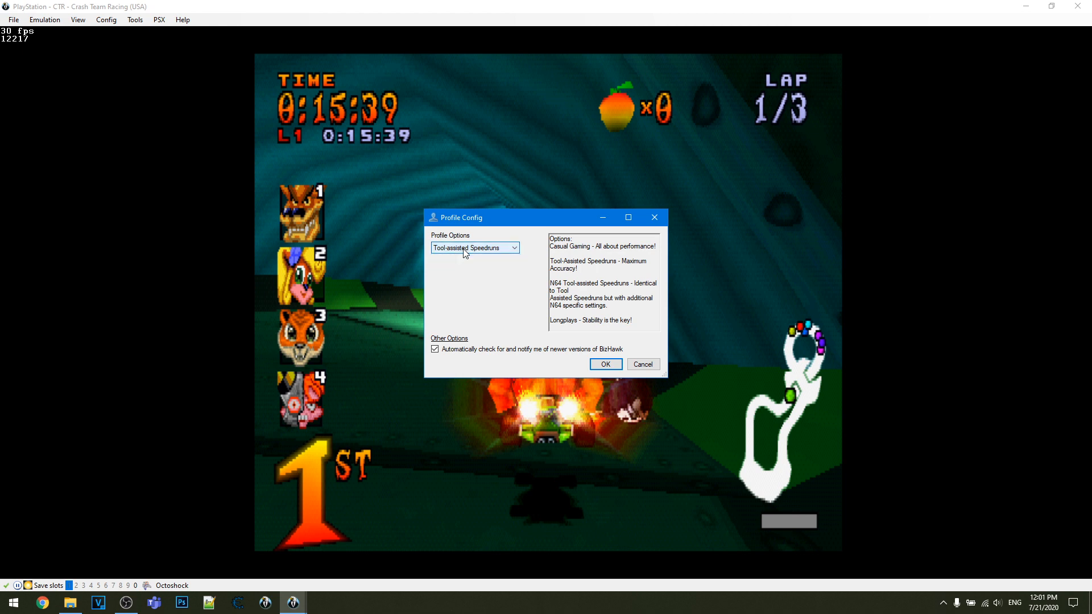
pyautogui.click(500, 252)
pyautogui.click(500, 251)
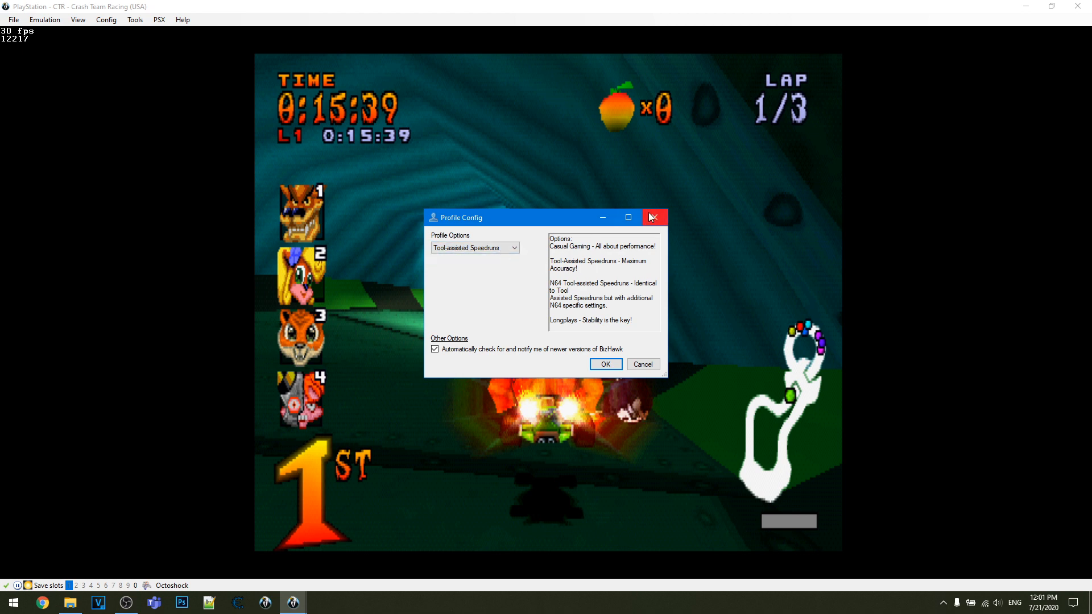
pyautogui.click(654, 217)
# - Review the key priority, speed and frame-skip choices and the on-screen display options
pyautogui.click(107, 20)
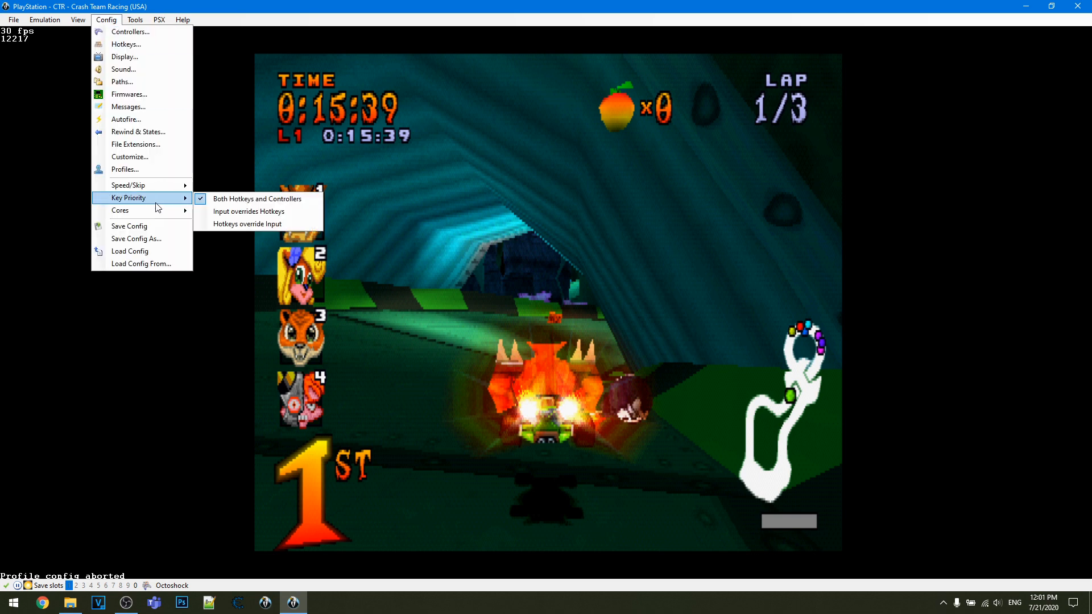
pyautogui.moveTo(138, 186)
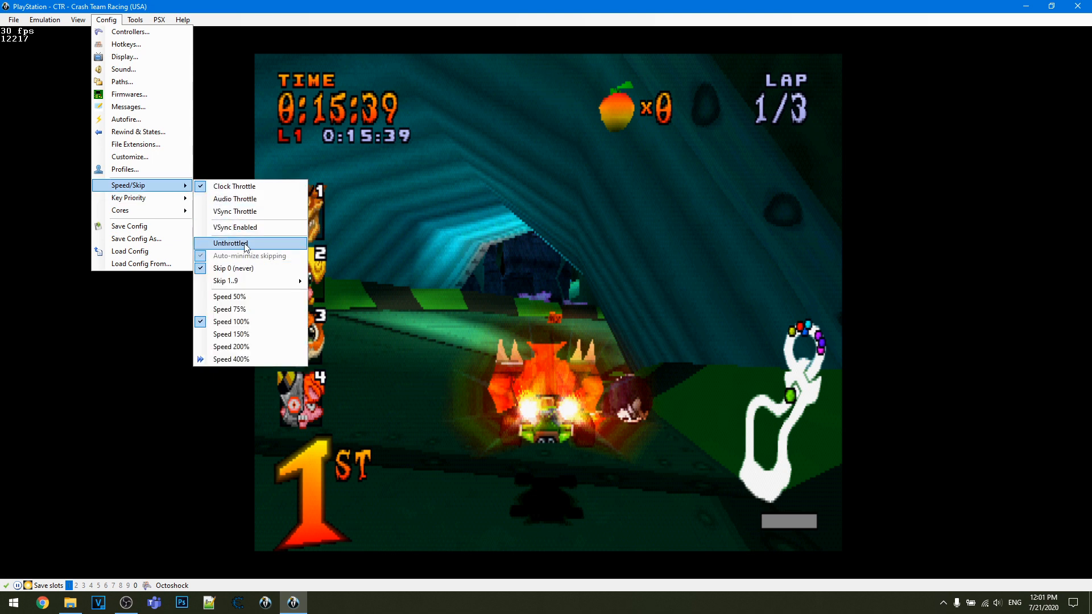
pyautogui.moveTo(178, 200)
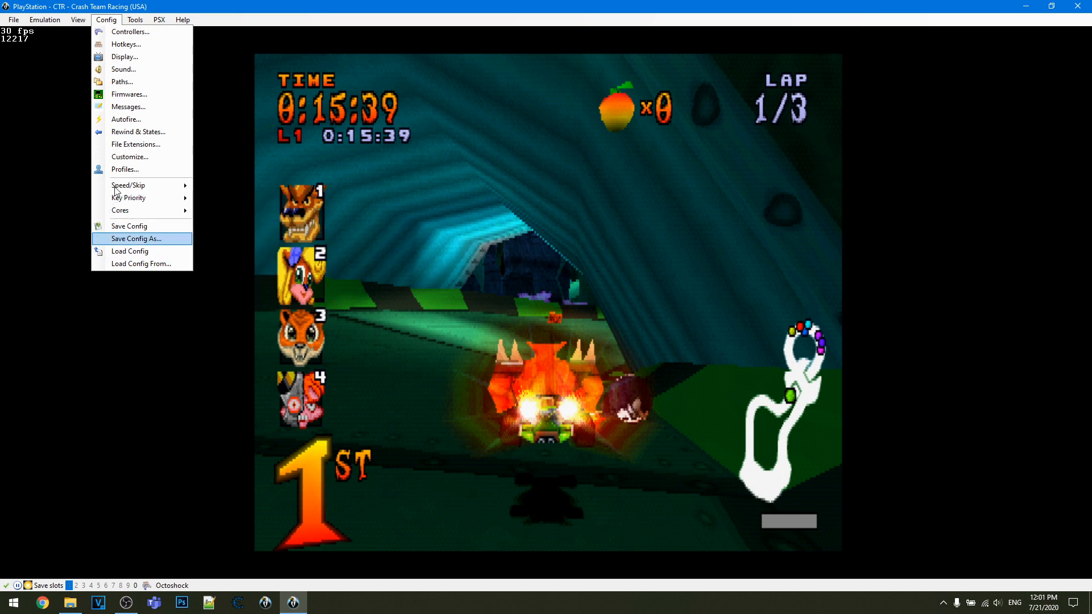
pyautogui.moveTo(78, 20)
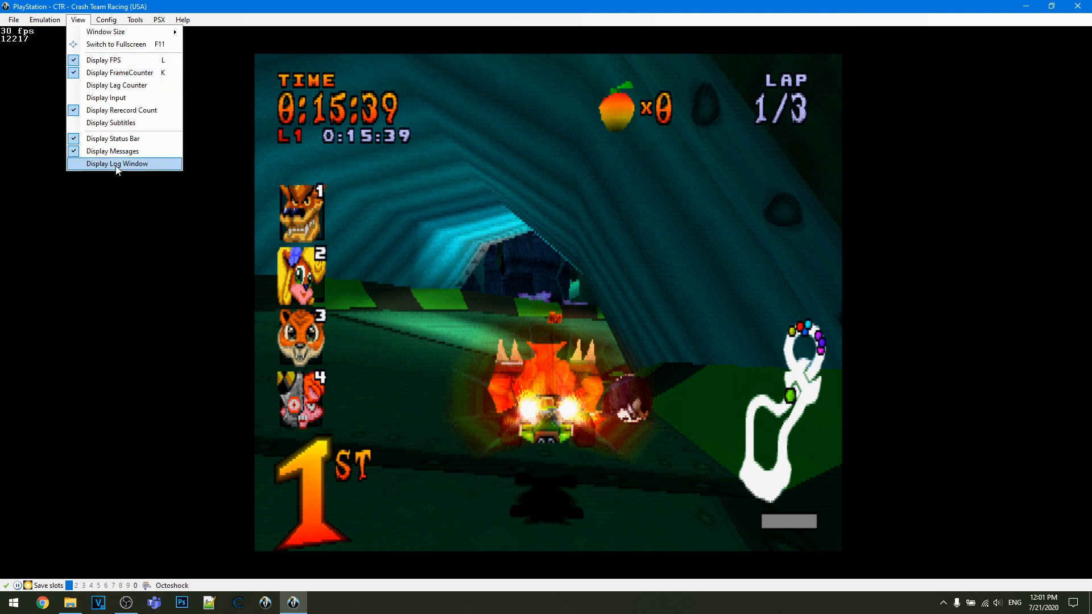
pyautogui.click(88, 426)
# - Switch the emulation speed back and forth between 100% and 75%, ending at 75%
pyautogui.press('-')
pyautogui.press('=')
pyautogui.press('-')
pyautogui.press('=')
pyautogui.press('-')
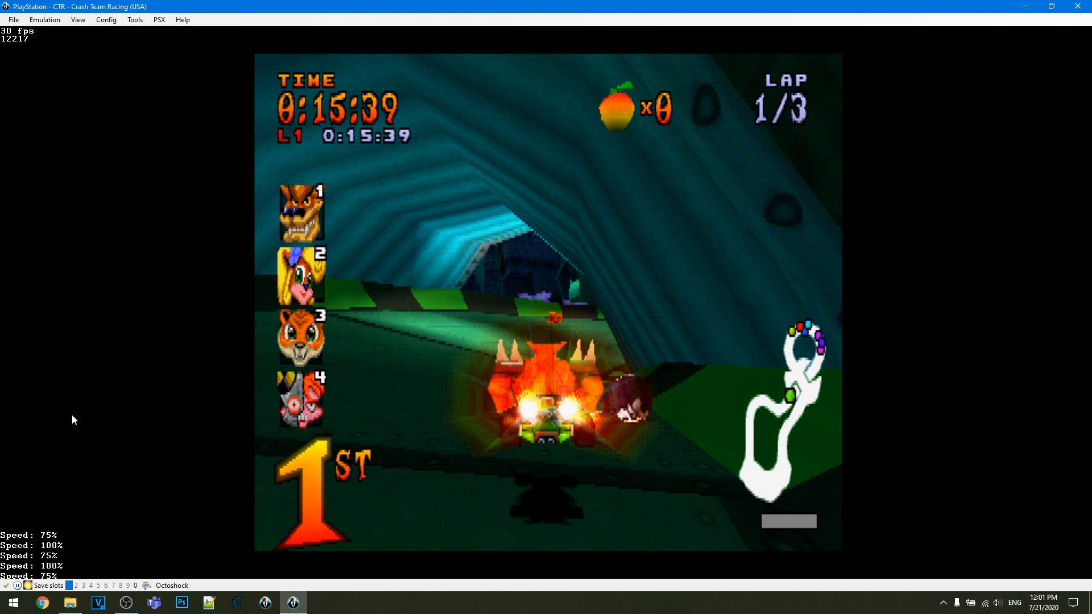
pyautogui.click(45, 20)
pyautogui.click(2, 85)
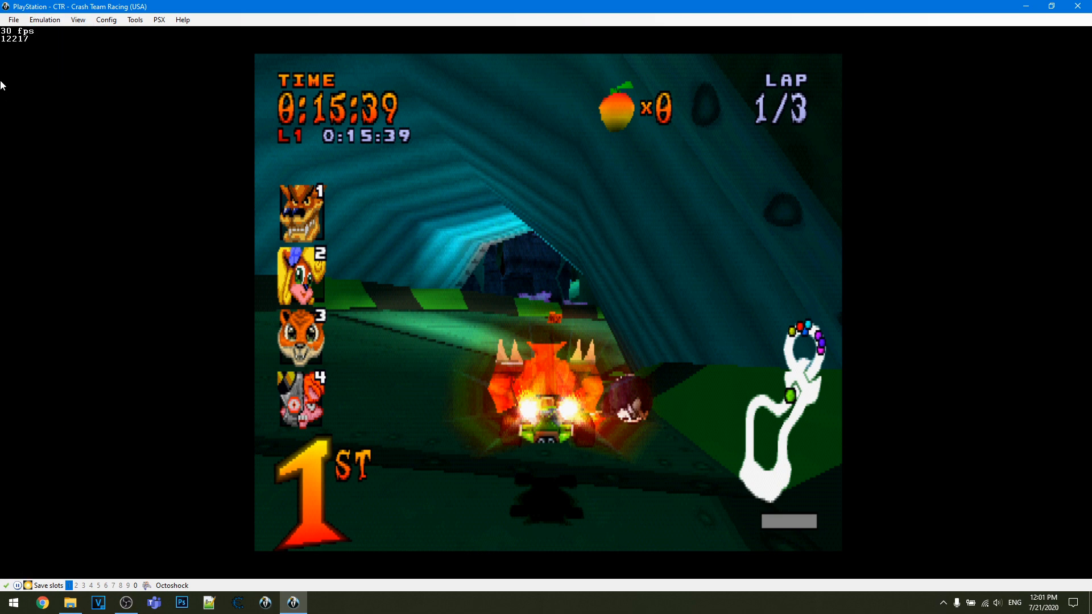
pyautogui.click(44, 19)
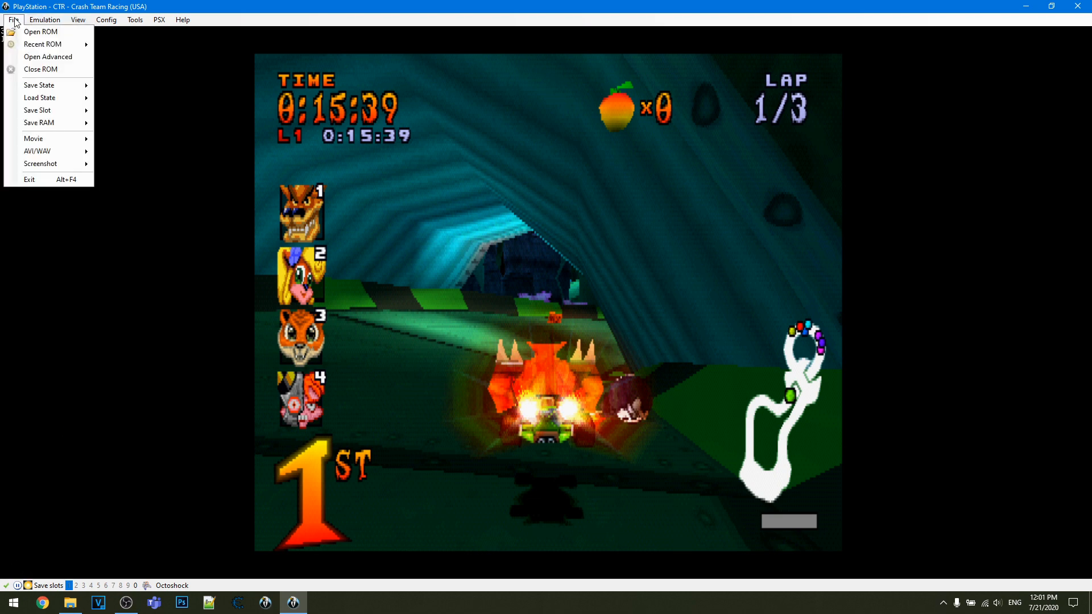
pyautogui.click(151, 27)
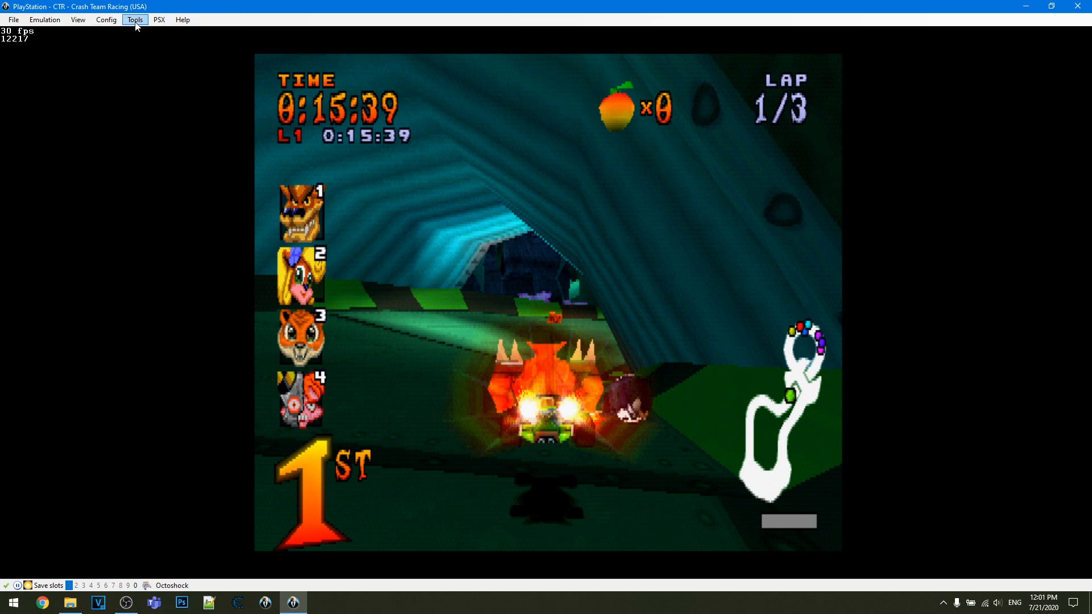
pyautogui.click(44, 19)
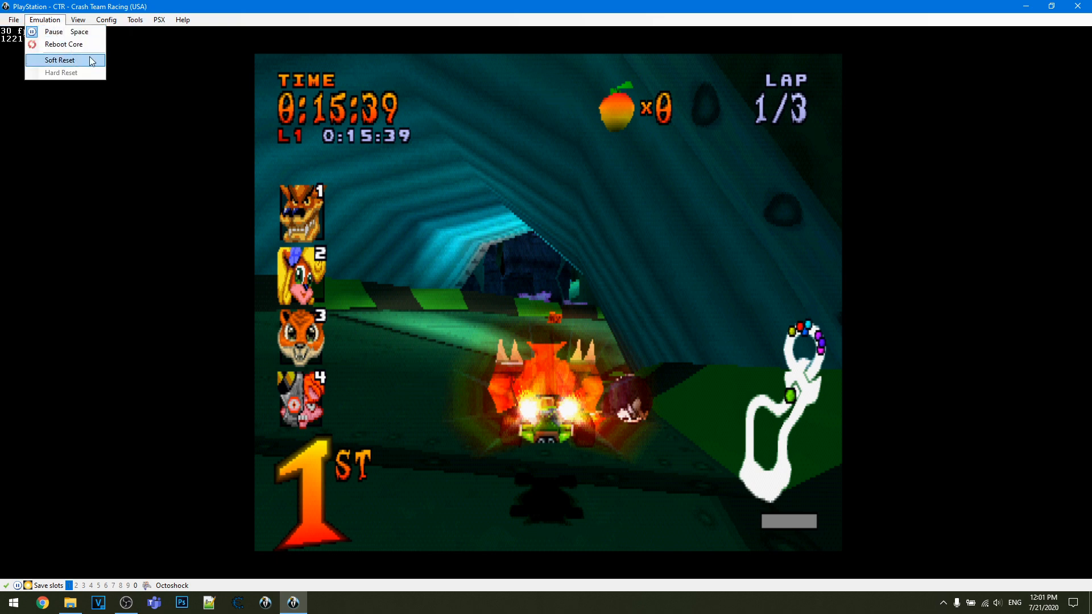
pyautogui.click(105, 20)
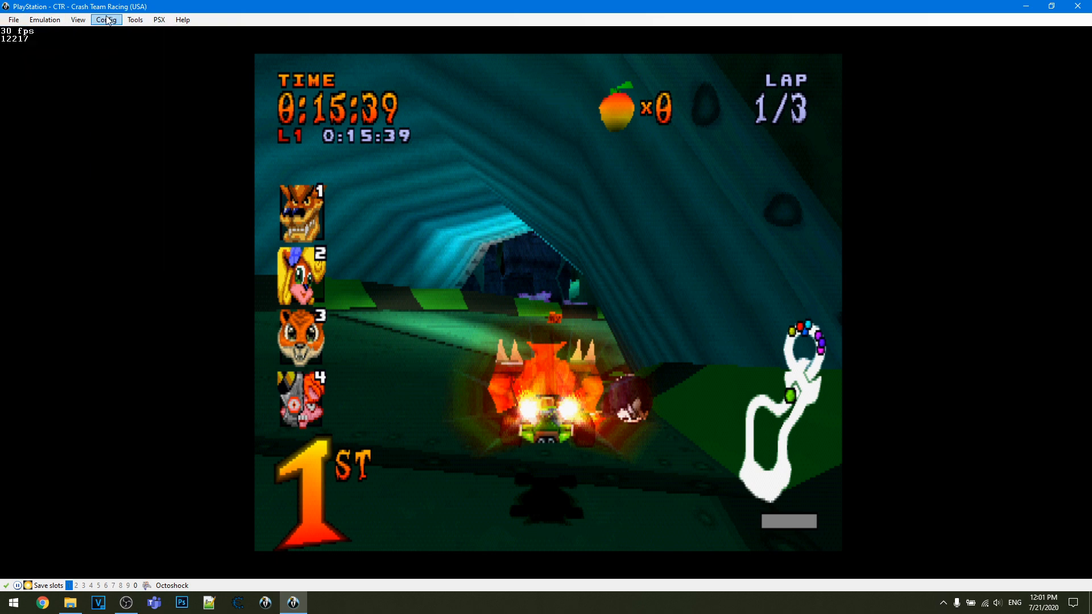
pyautogui.click(105, 20)
pyautogui.click(195, 142)
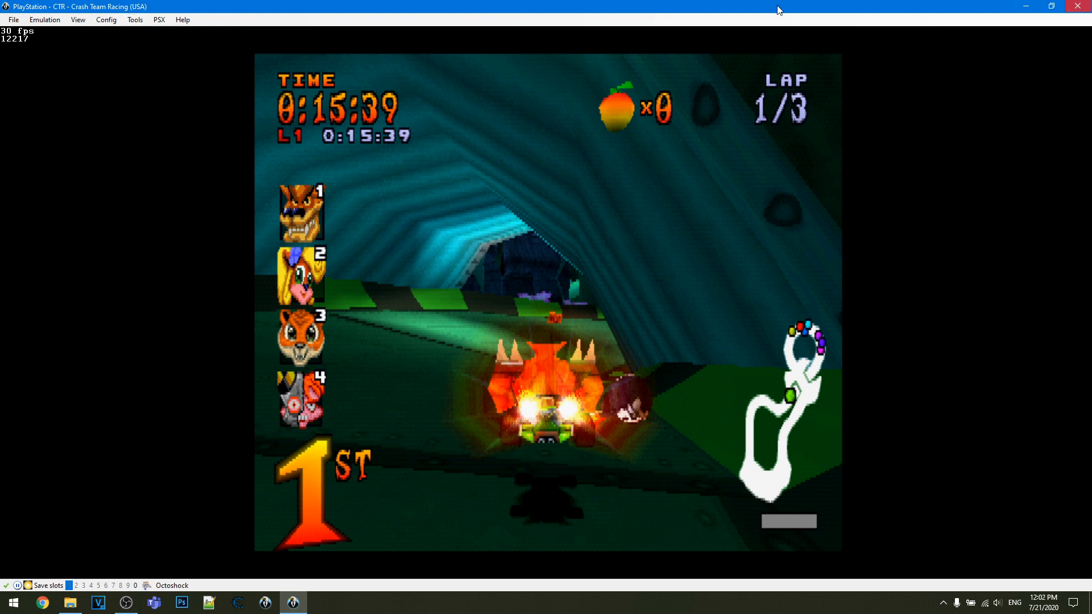
pyautogui.click(29, 21)
pyautogui.click(28, 21)
pyautogui.click(27, 20)
pyautogui.moveTo(14, 19)
pyautogui.click(147, 68)
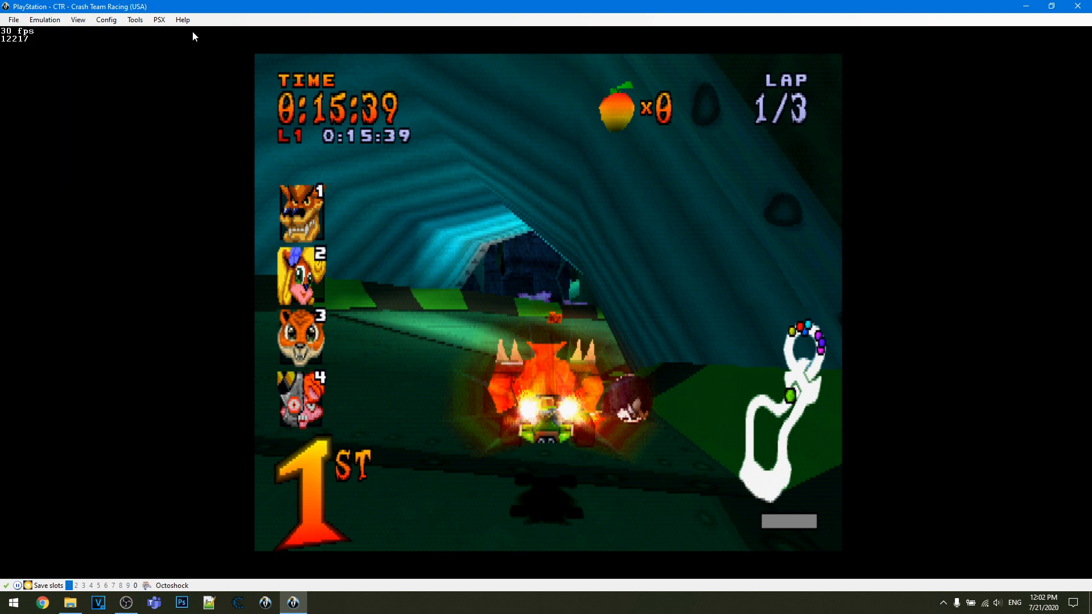
pyautogui.click(135, 19)
pyautogui.click(417, 149)
# - Review the file options for ROMs, save states, save RAM and AVI/WAV recording
pyautogui.click(42, 21)
pyautogui.moveTo(14, 19)
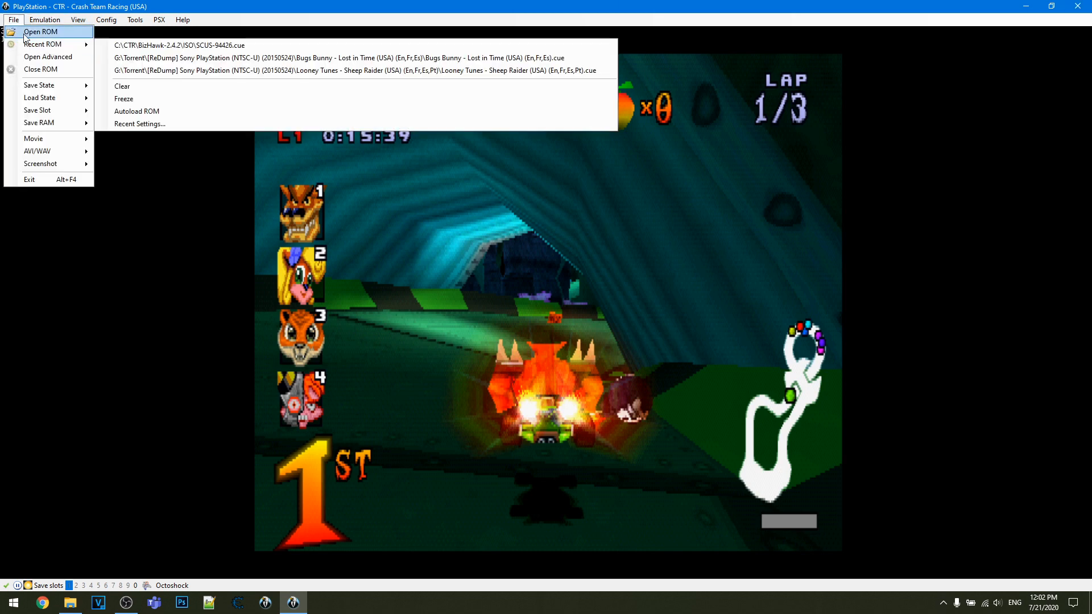
pyautogui.moveTo(29, 48)
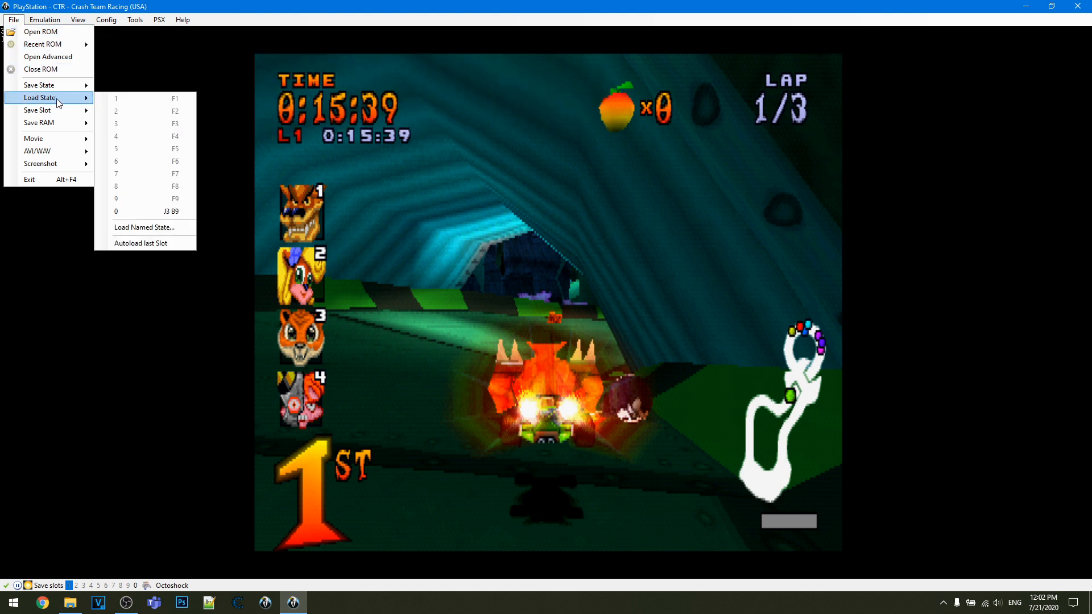
pyautogui.moveTo(62, 112)
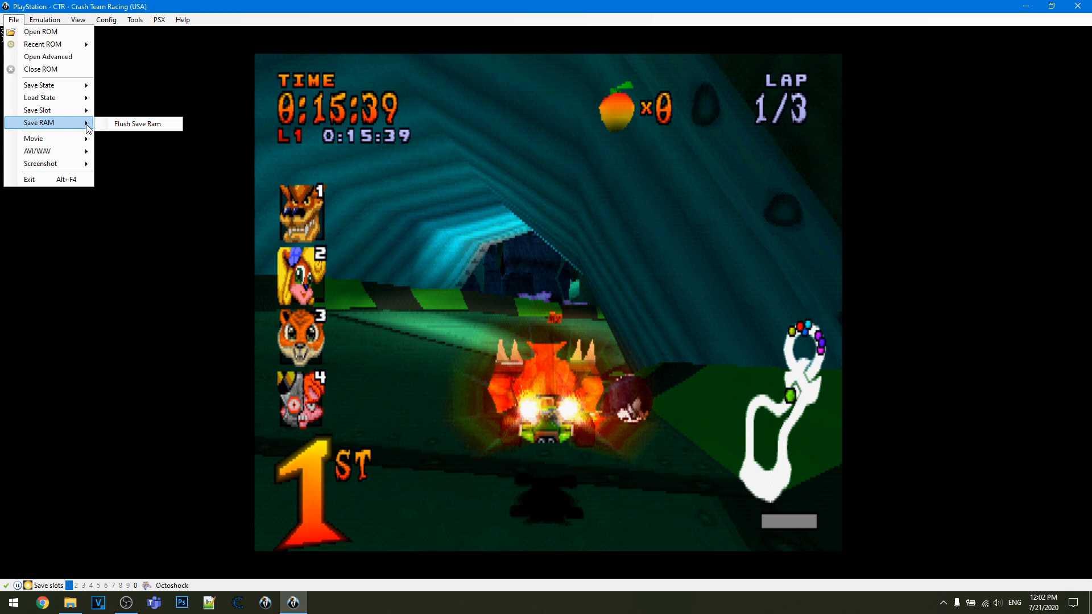
pyautogui.moveTo(77, 155)
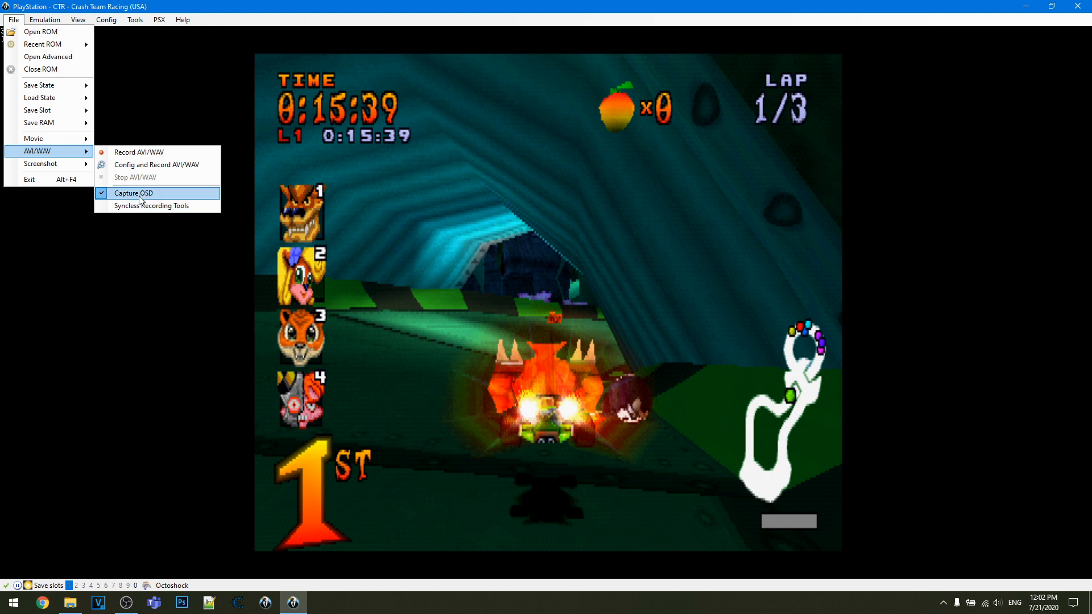
# - Examine the AVI writer's compressor choices, trying Full Frames (Uncompressed) and Lagarith Lossless Codec, and cancel the AVI capture
pyautogui.click(149, 169)
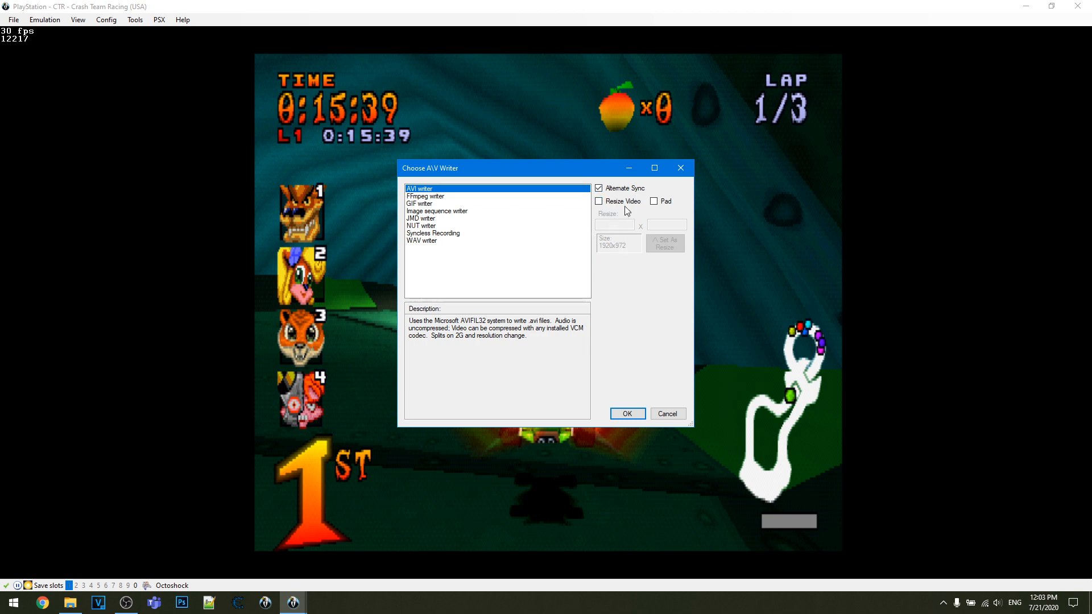
pyautogui.click(626, 413)
pyautogui.click(83, 117)
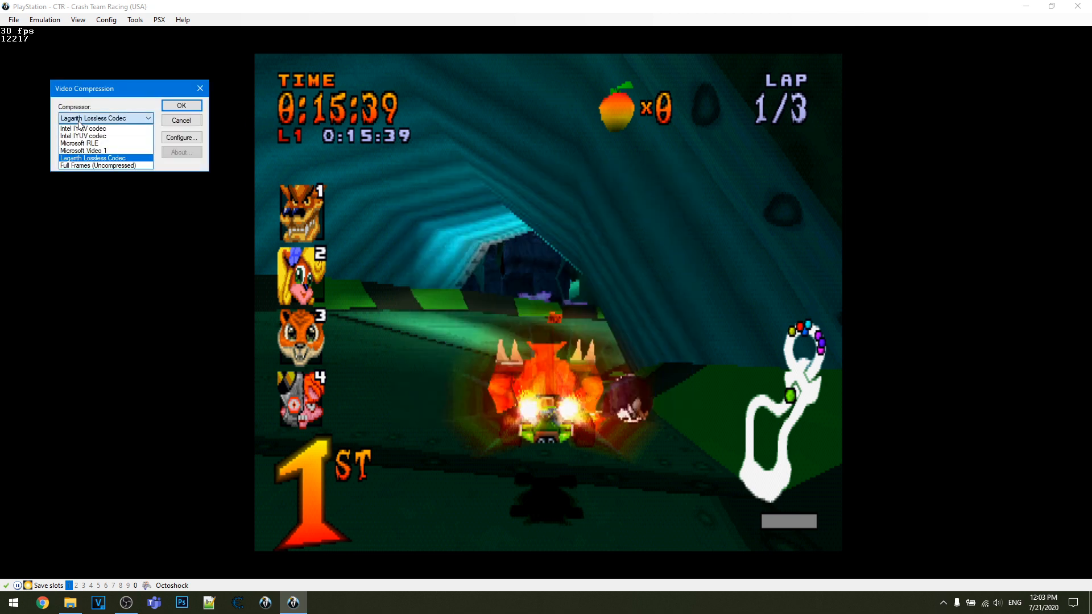
pyautogui.click(87, 166)
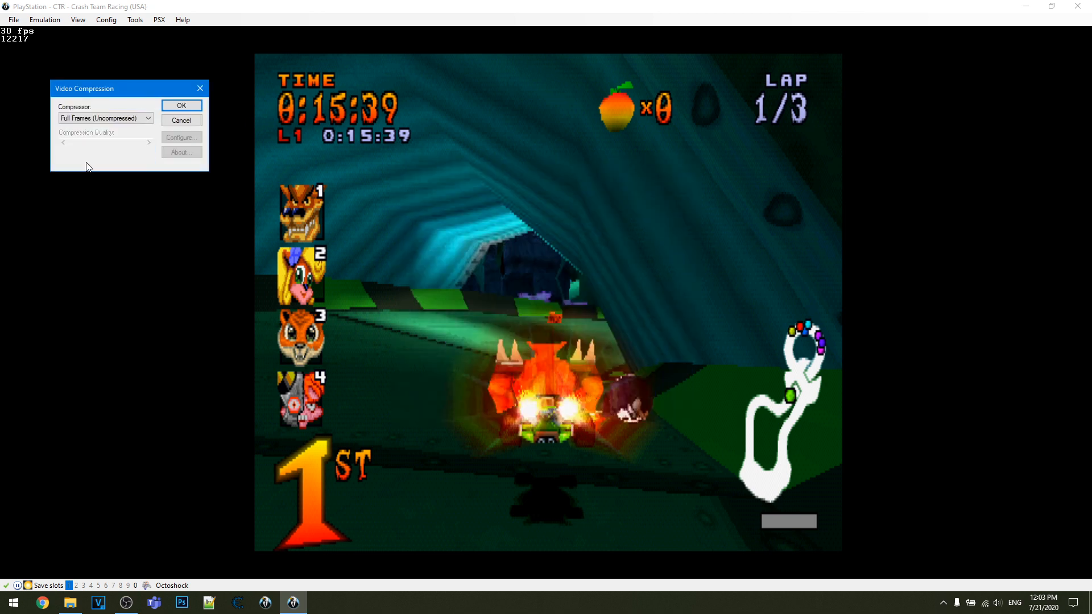
pyautogui.click(104, 119)
pyautogui.click(105, 120)
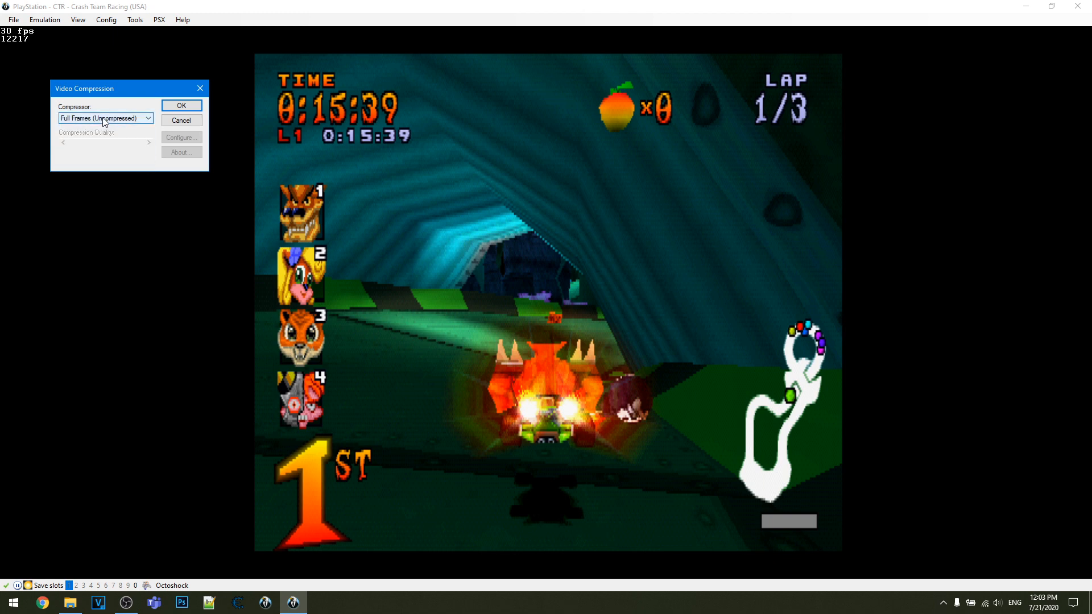
pyautogui.click(102, 119)
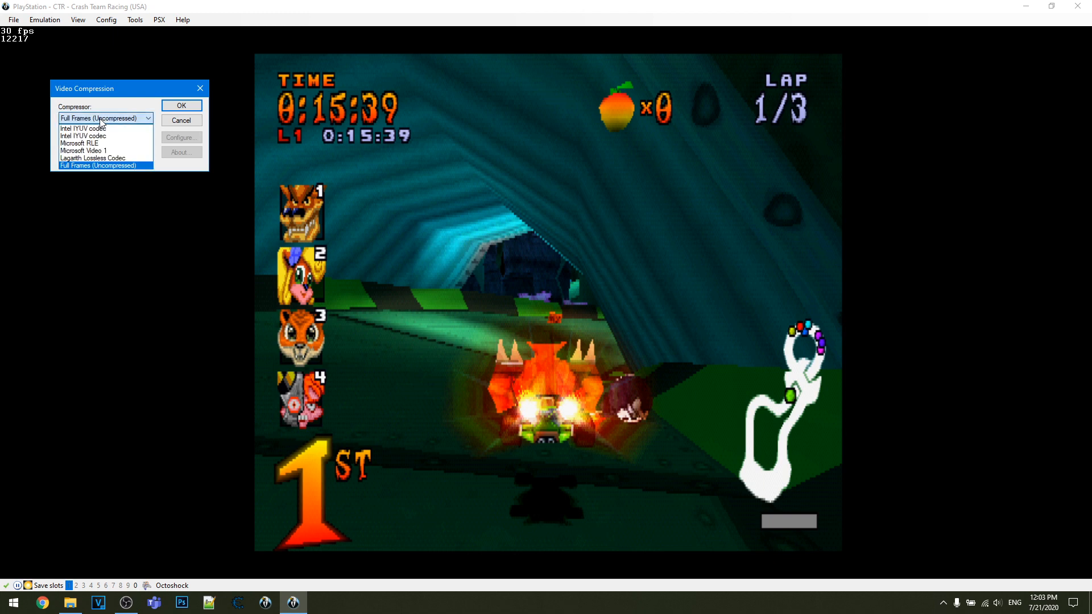
pyautogui.click(102, 120)
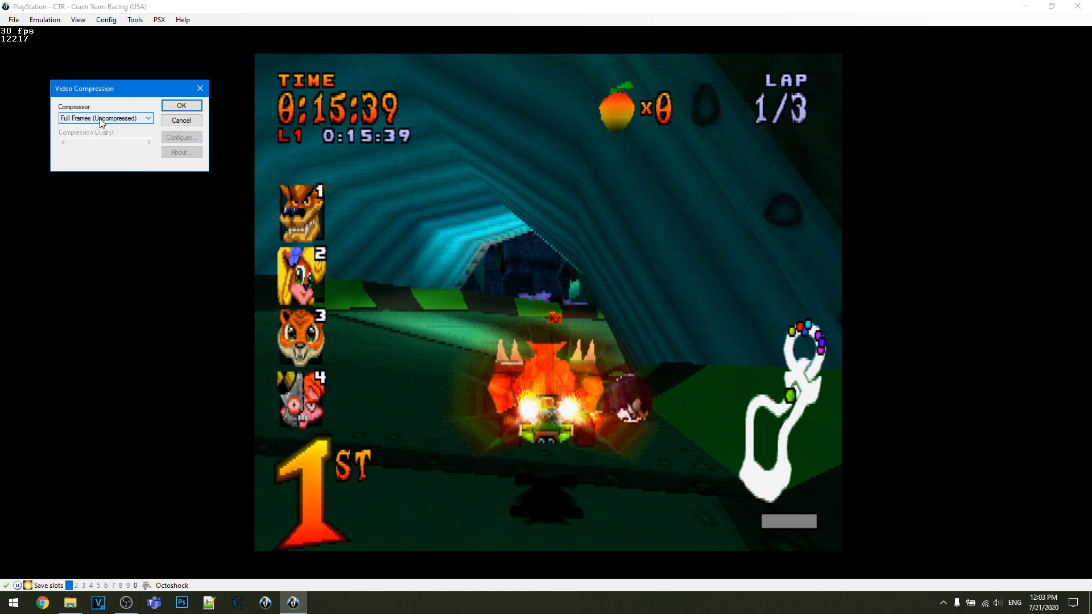
pyautogui.click(102, 119)
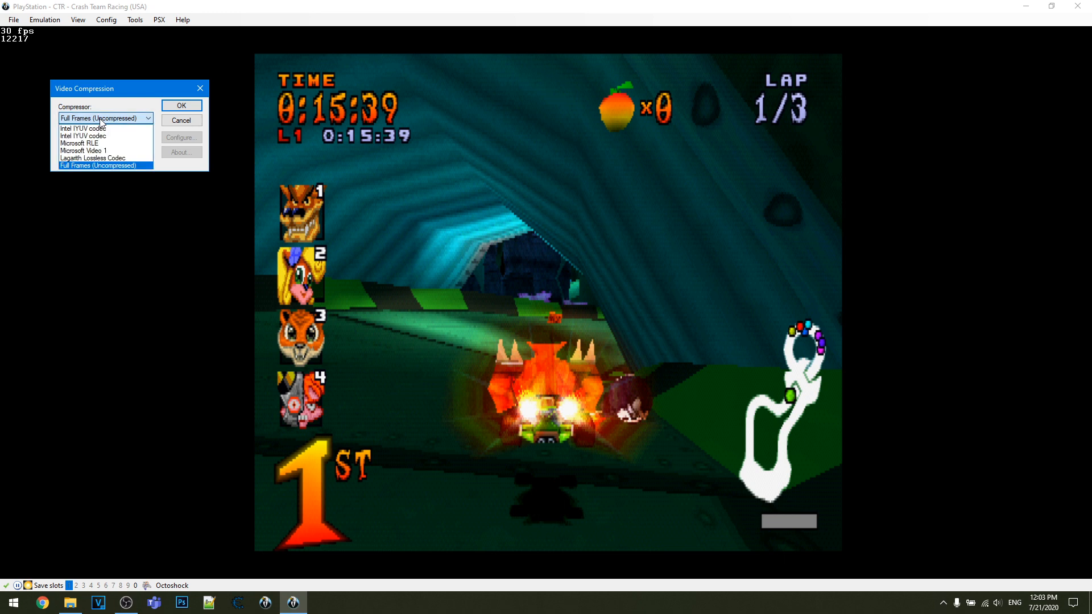
pyautogui.click(102, 158)
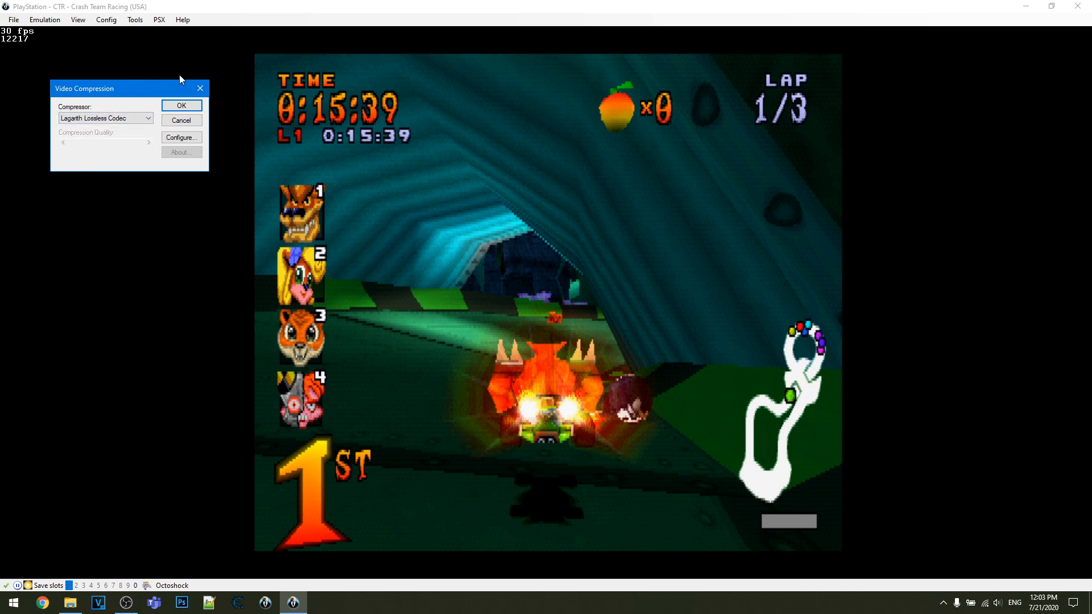
pyautogui.click(198, 89)
# - Review the movie recording, playback, backup and loadstate options without changing any
pyautogui.click(13, 20)
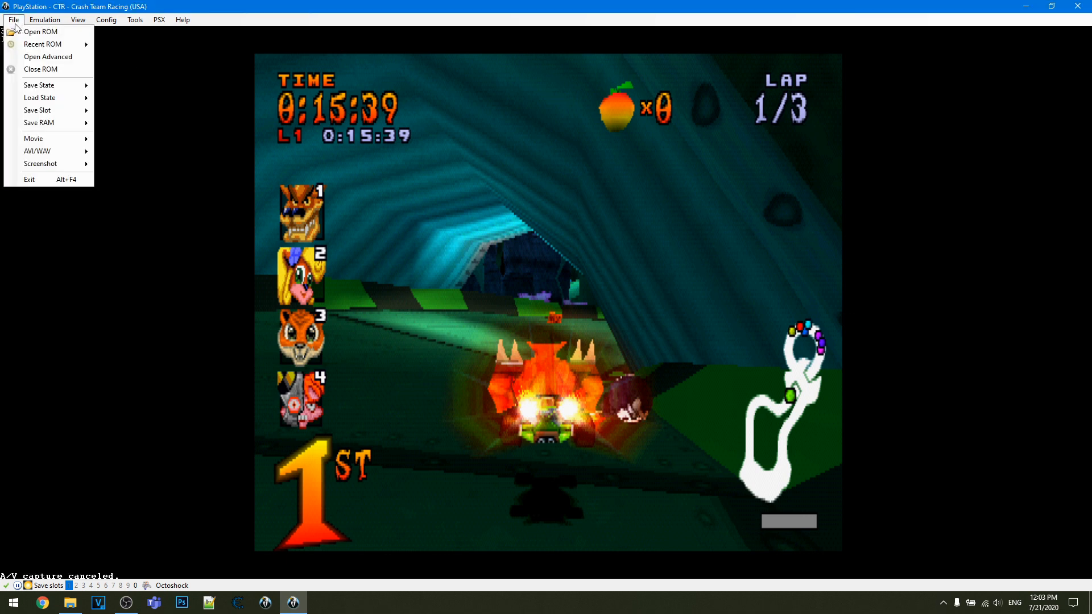
pyautogui.moveTo(46, 139)
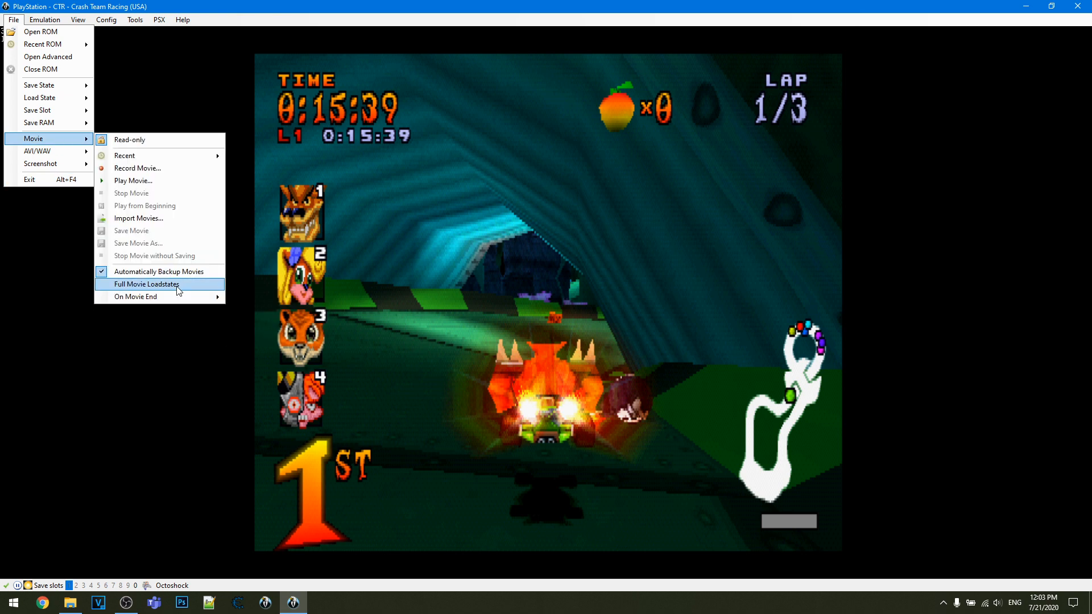
pyautogui.moveTo(178, 299)
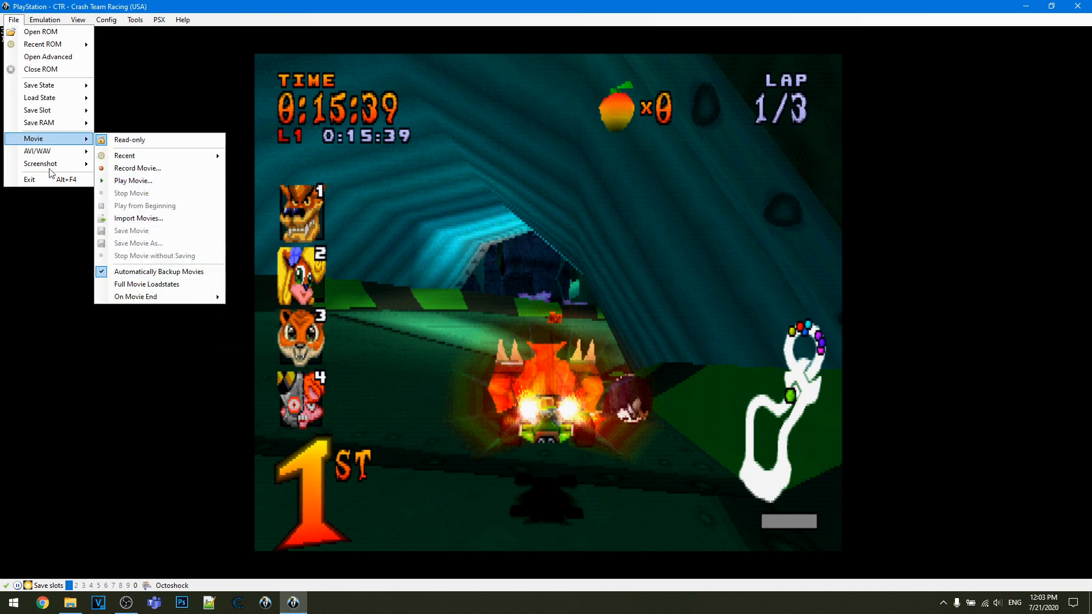
pyautogui.click(12, 223)
pyautogui.click(158, 19)
pyautogui.click(163, 19)
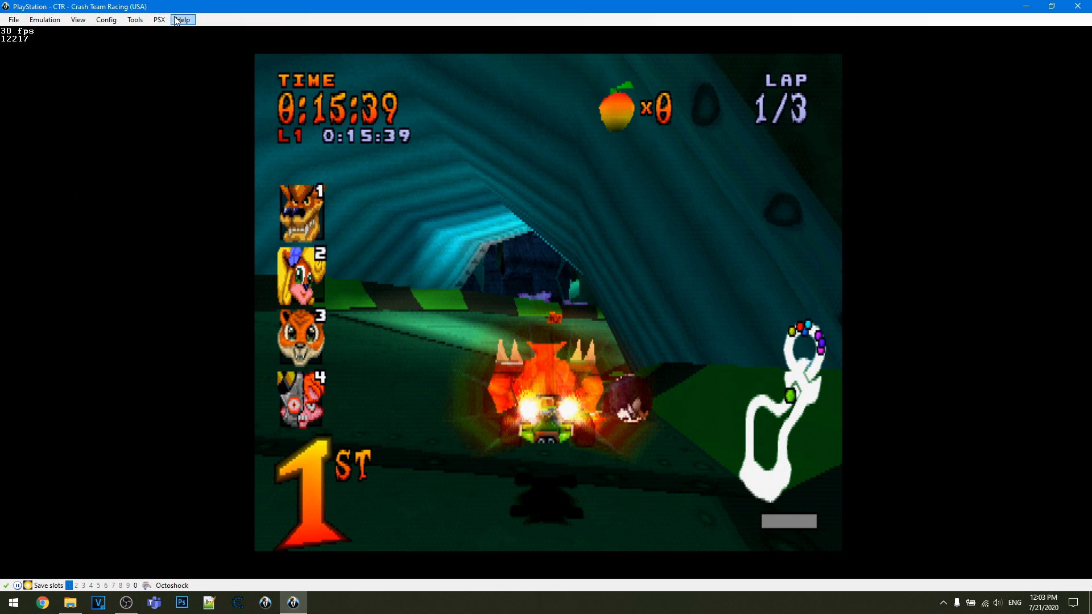
pyautogui.click(177, 21)
pyautogui.click(207, 118)
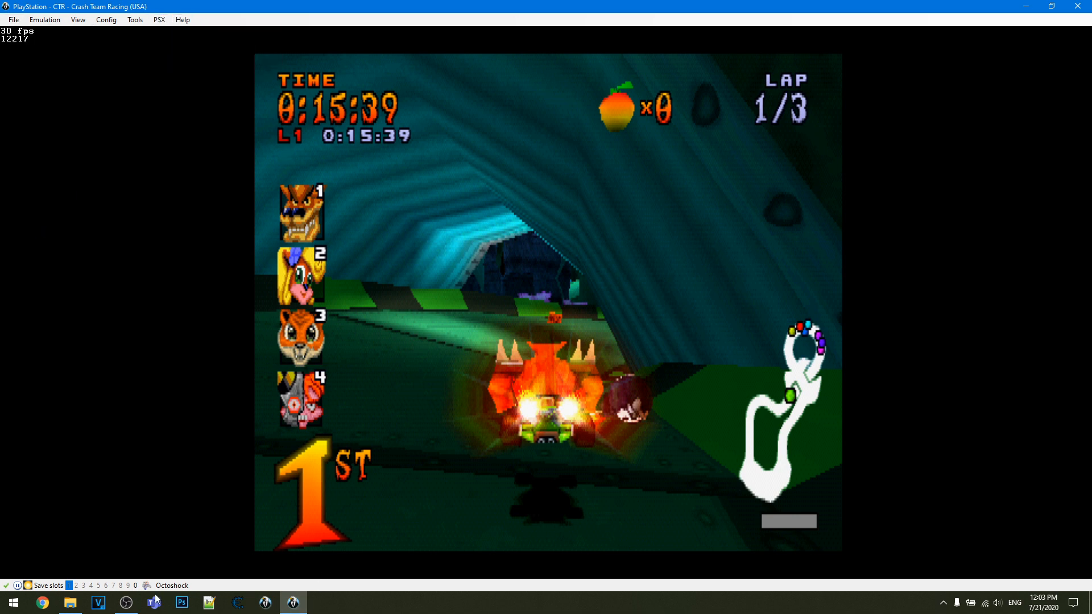